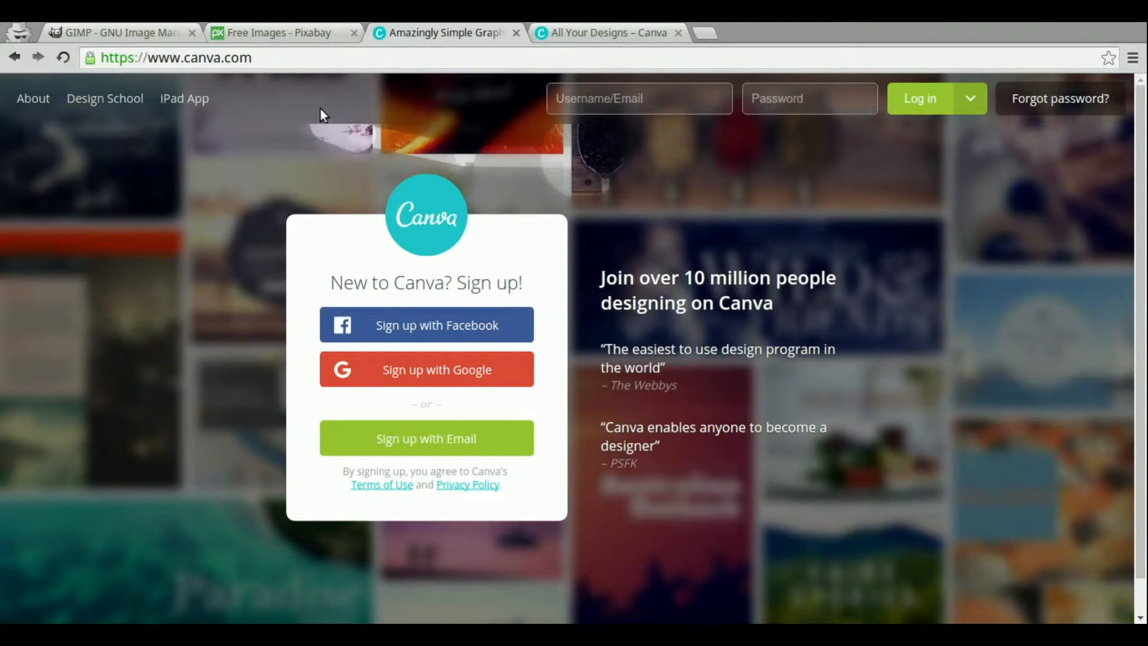
Look over the open GIMP, Pixabay and Canva browser tabs
{"action": "left_click", "coordinate": [290, 32]}
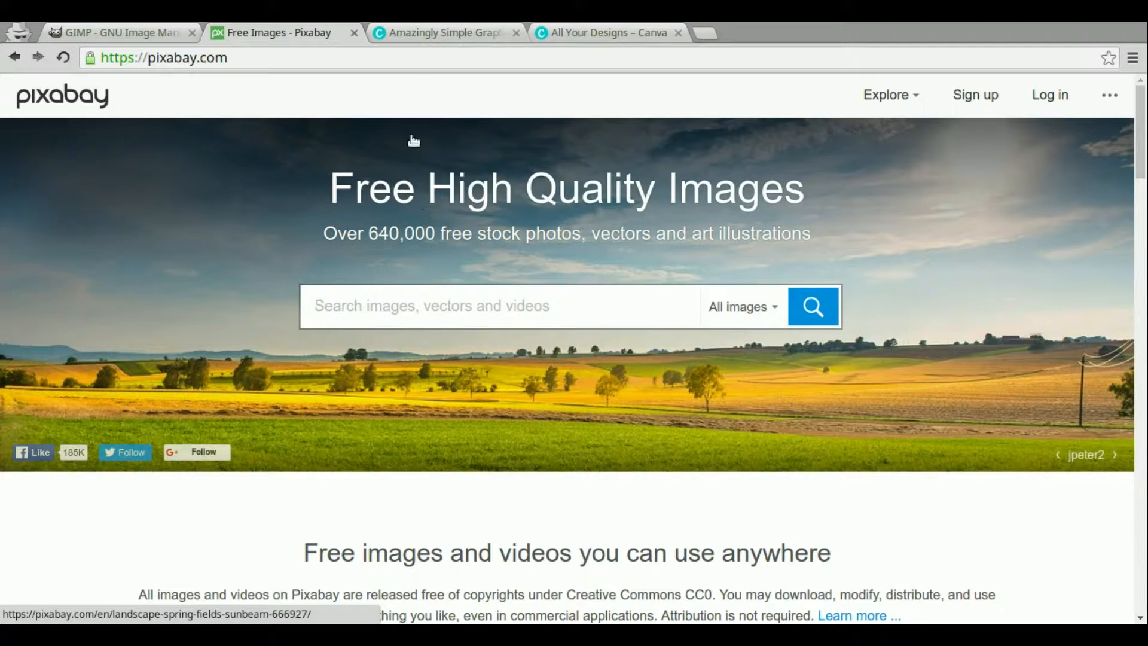
{"action": "left_click", "coordinate": [407, 38]}
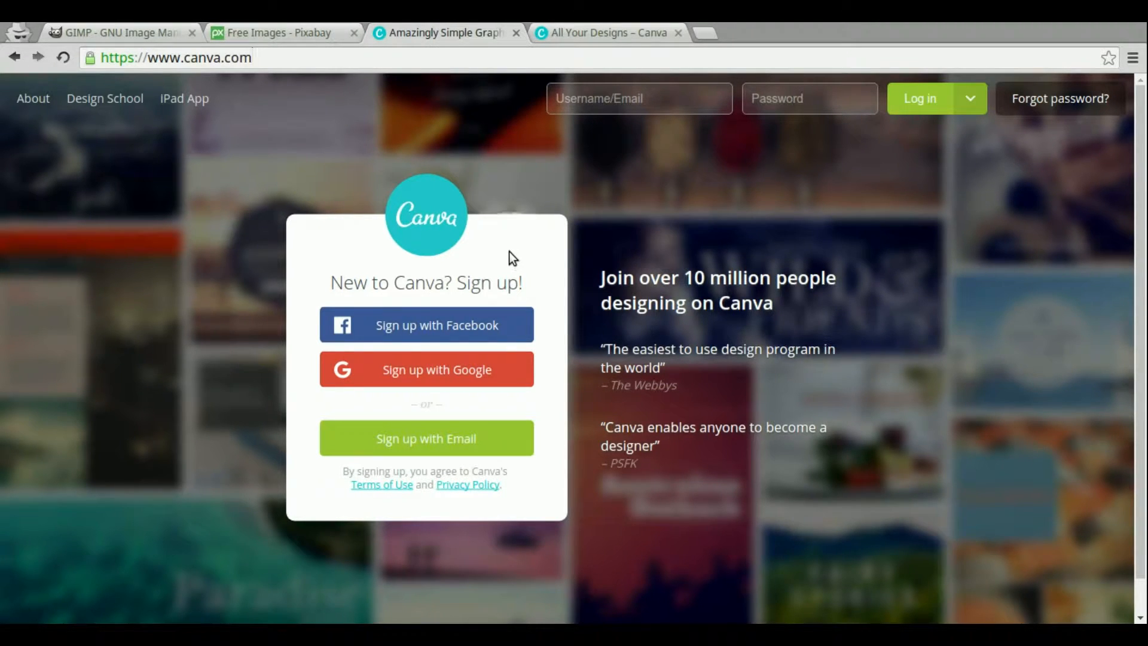
{"action": "left_click", "coordinate": [89, 33]}
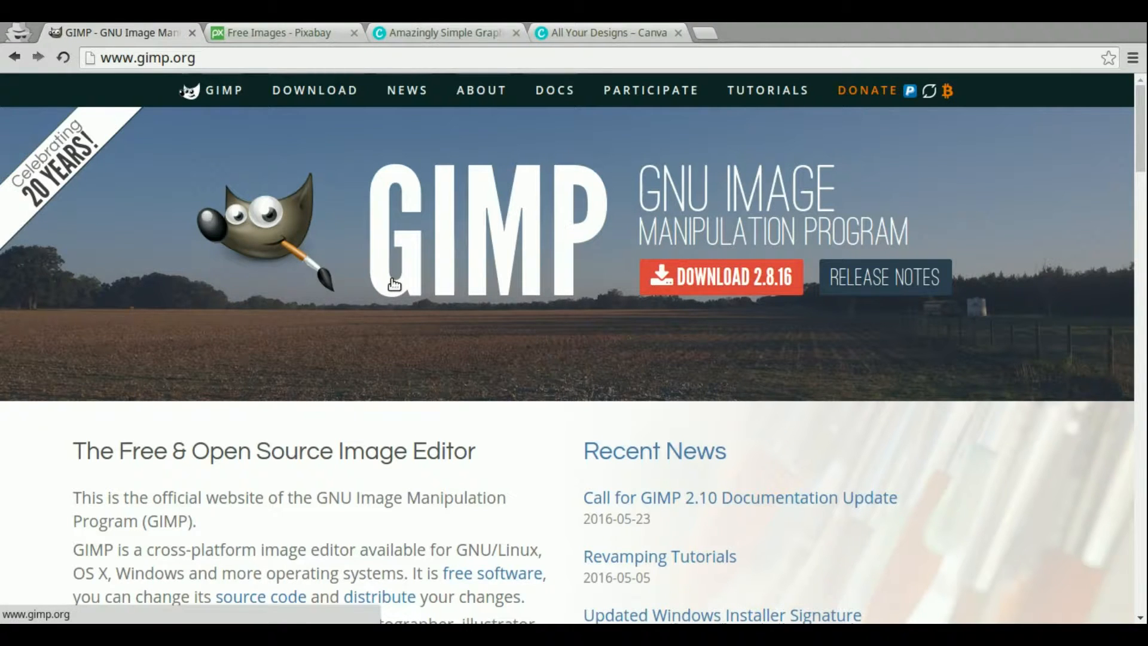
{"action": "left_click", "coordinate": [468, 32]}
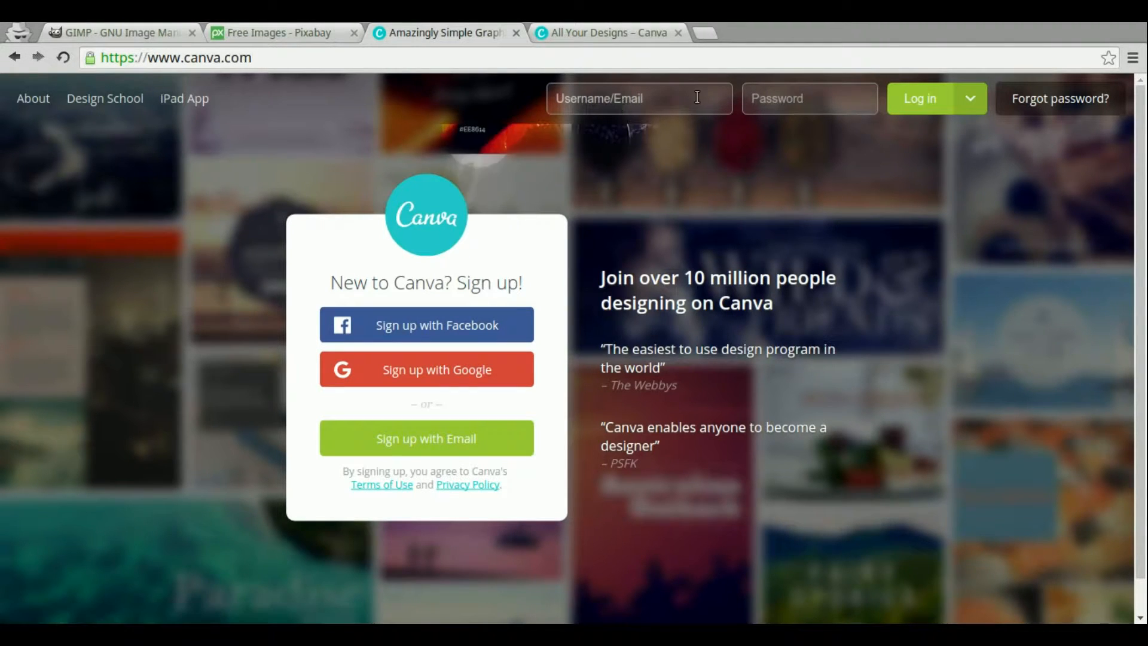
Start a new Kindle Cover design from the full list of design types
{"action": "left_click", "coordinate": [600, 32]}
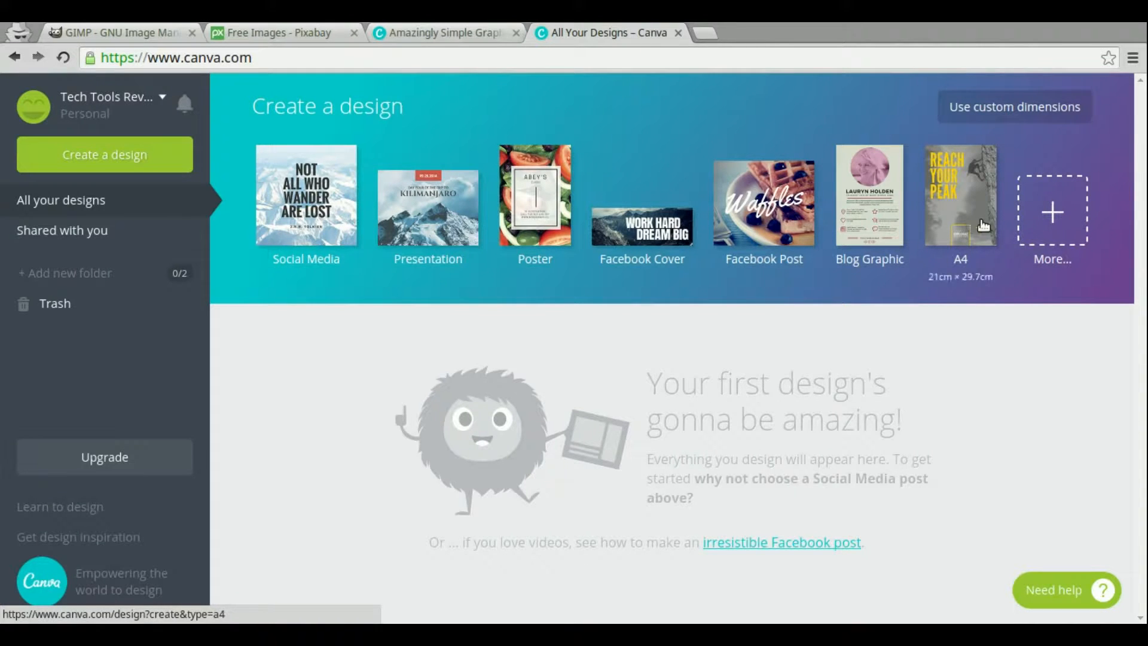
{"action": "left_click", "coordinate": [1056, 221]}
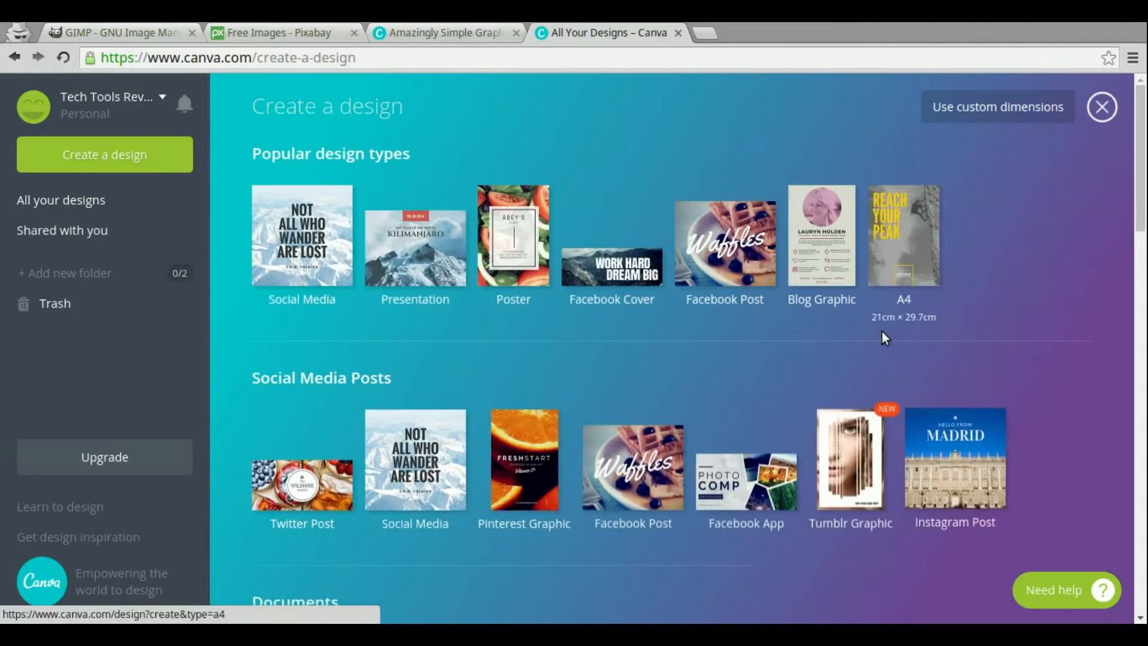
{"action": "scroll", "coordinate": [791, 417], "scroll_direction": "down", "scroll_amount": 1}
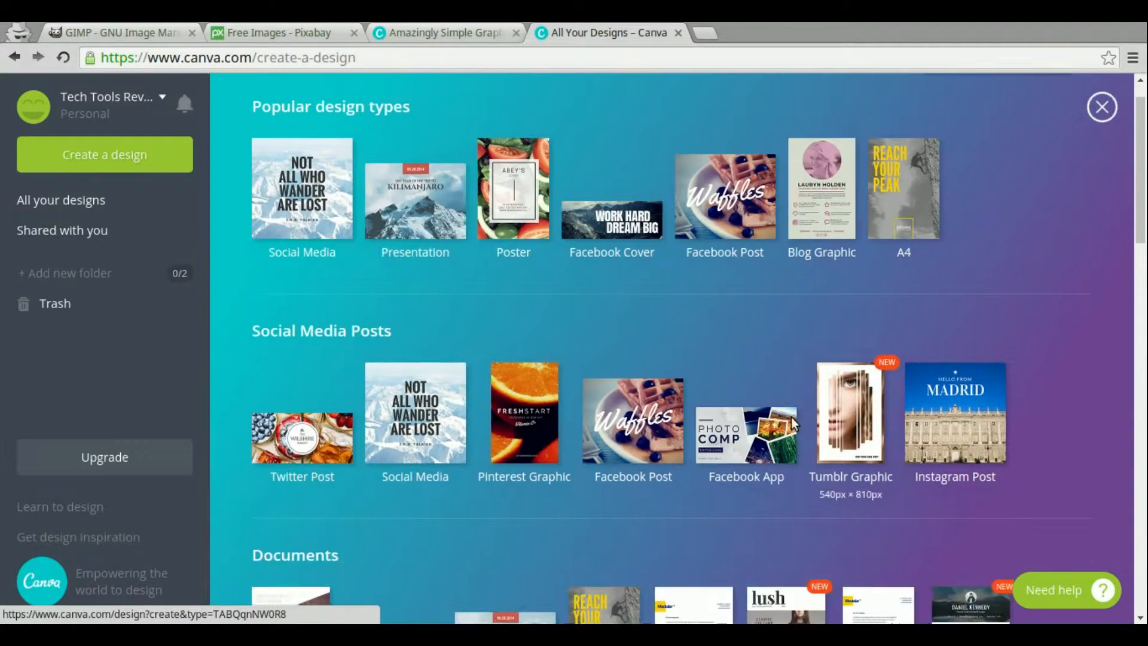
{"action": "scroll", "coordinate": [792, 418], "scroll_direction": "down", "scroll_amount": 4}
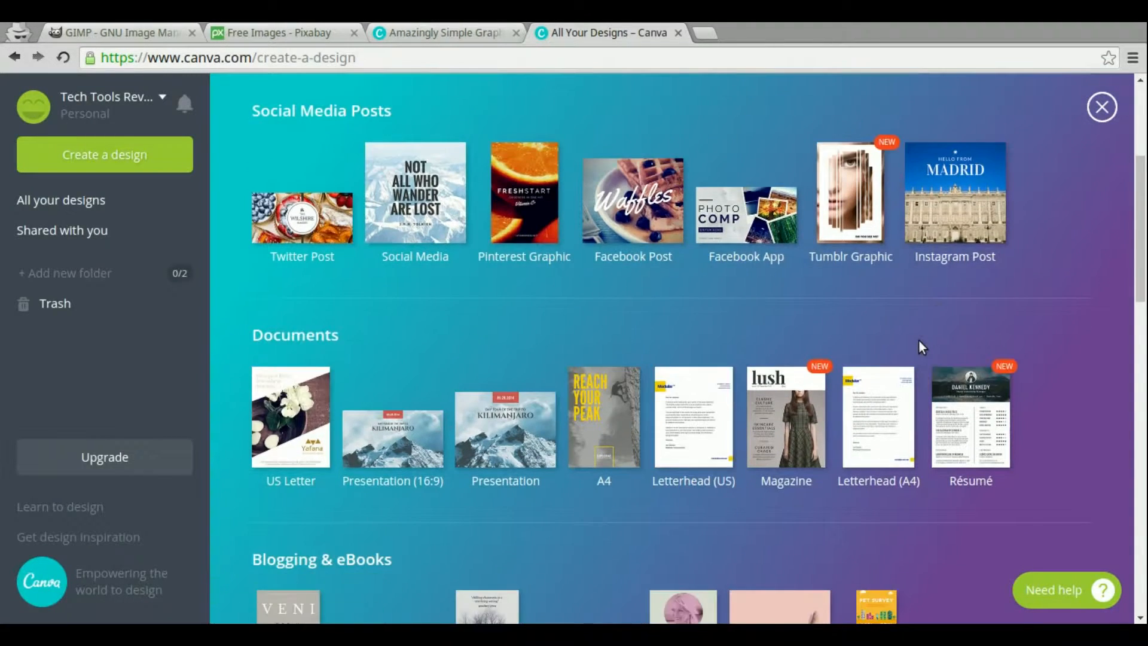
{"action": "scroll", "coordinate": [920, 341], "scroll_direction": "down", "scroll_amount": 6}
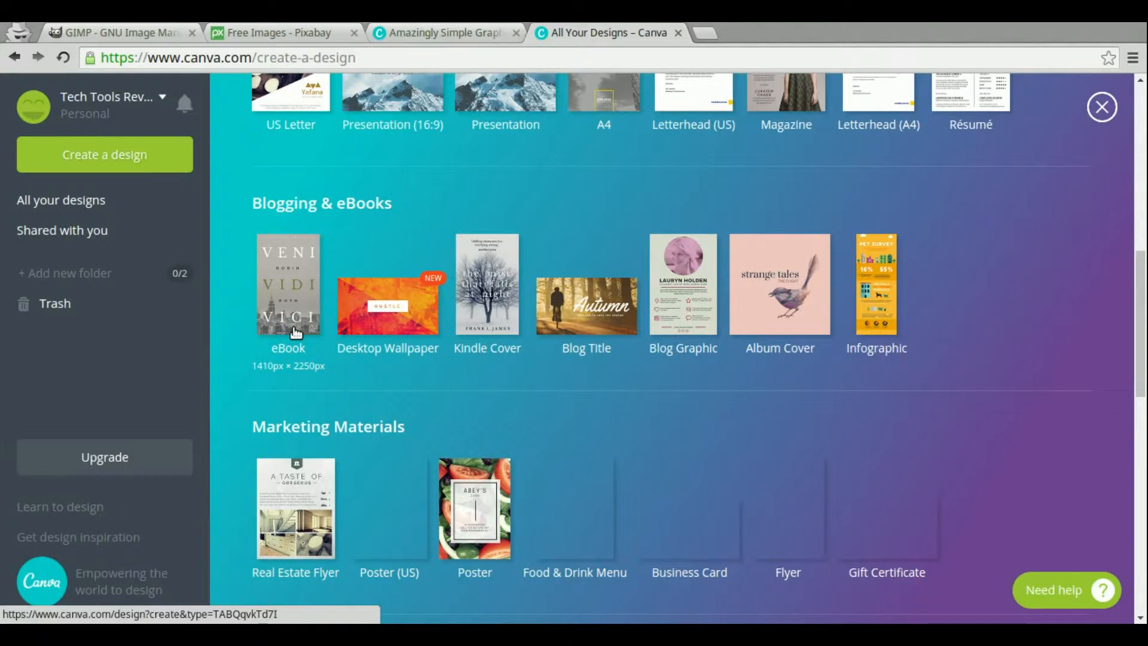
{"action": "left_click", "coordinate": [482, 323]}
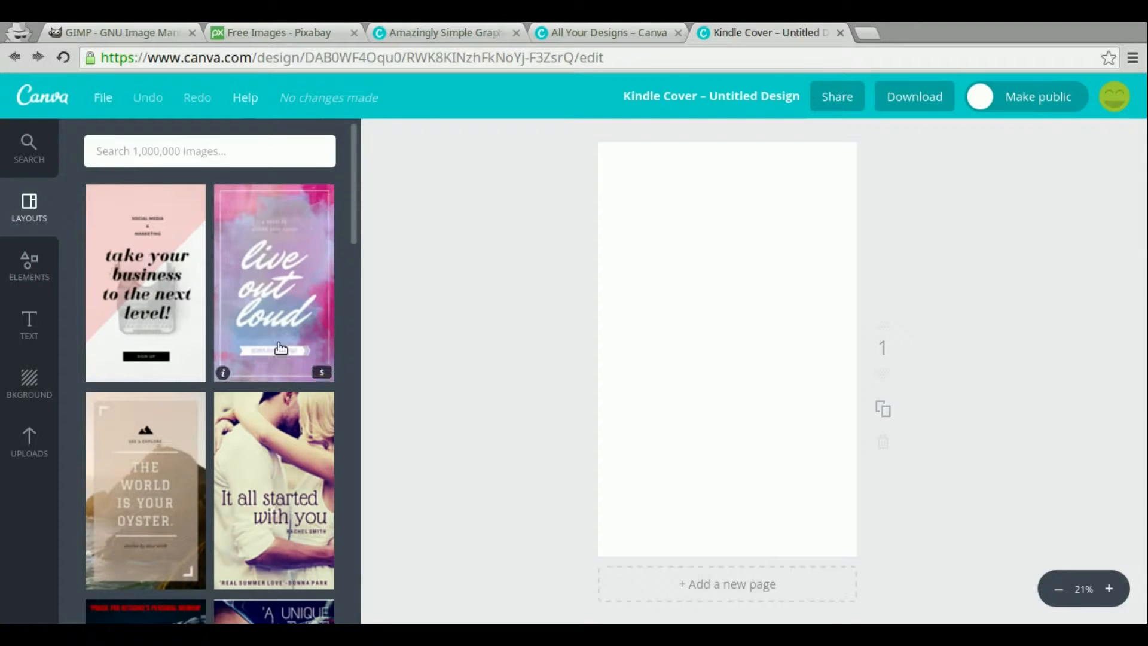
Browse the available Kindle cover layouts
{"action": "scroll", "coordinate": [280, 348], "scroll_direction": "down", "scroll_amount": 3}
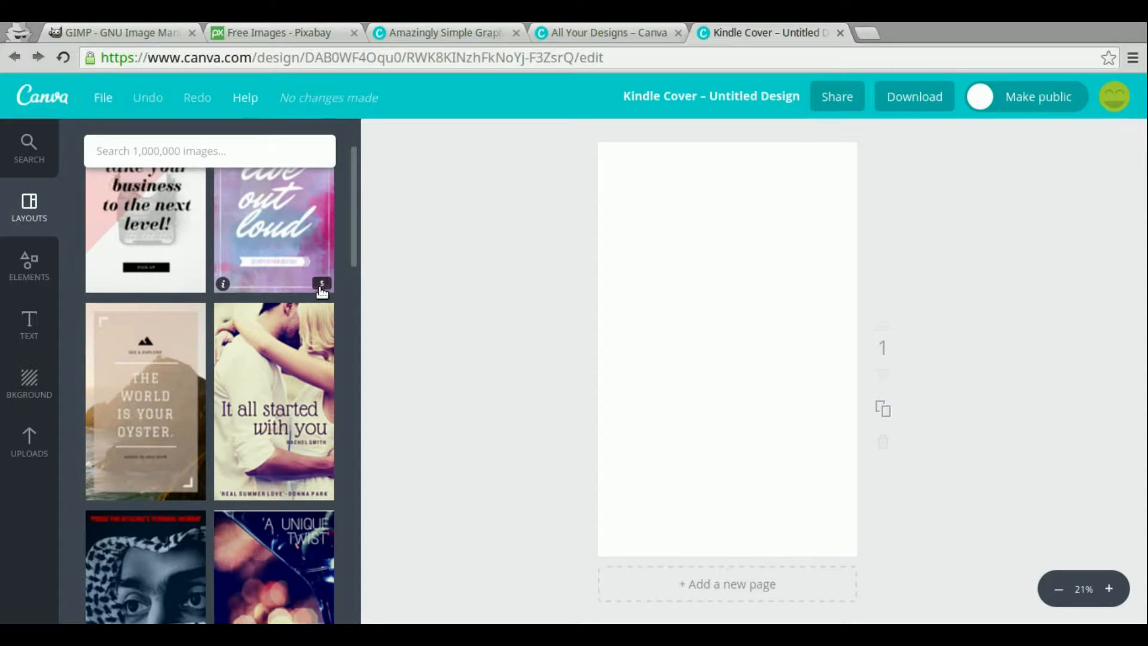
{"action": "scroll", "coordinate": [320, 468], "scroll_direction": "down", "scroll_amount": 2}
{"action": "scroll", "coordinate": [321, 468], "scroll_direction": "down", "scroll_amount": 8}
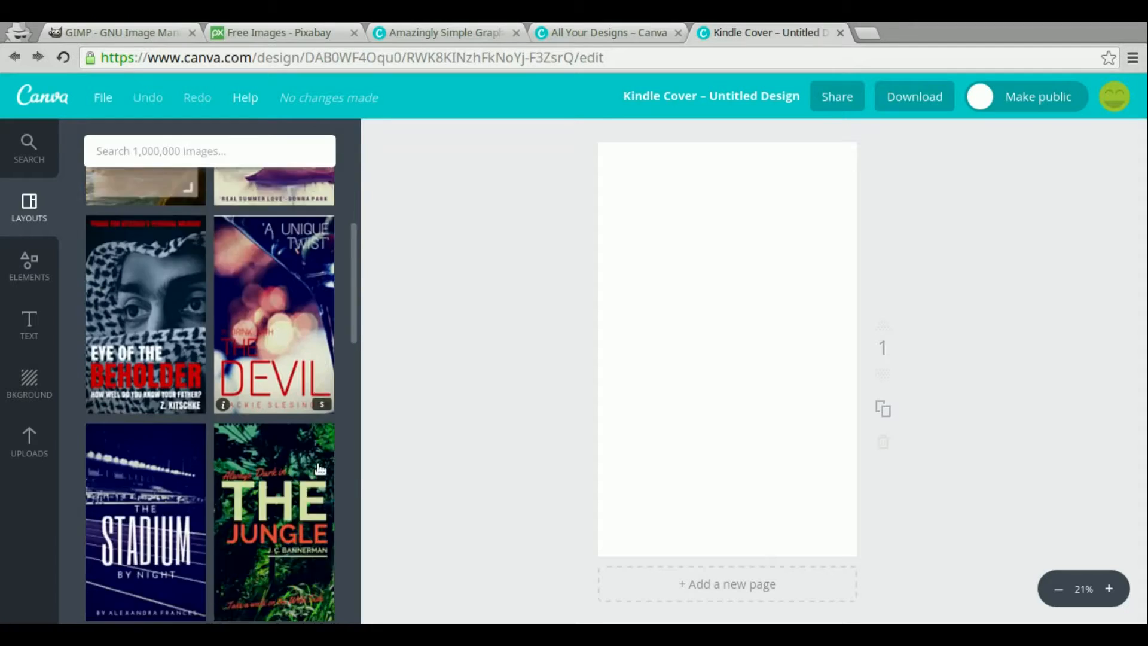
{"action": "scroll", "coordinate": [321, 468], "scroll_direction": "down", "scroll_amount": 6}
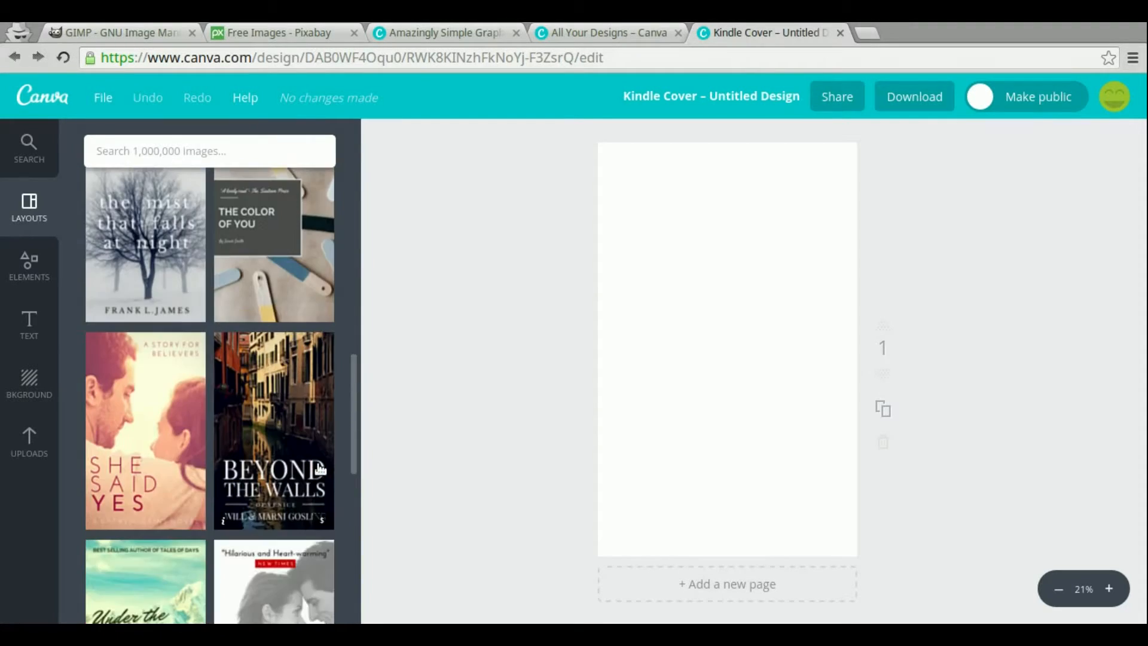
{"action": "scroll", "coordinate": [320, 468], "scroll_direction": "down", "scroll_amount": 3}
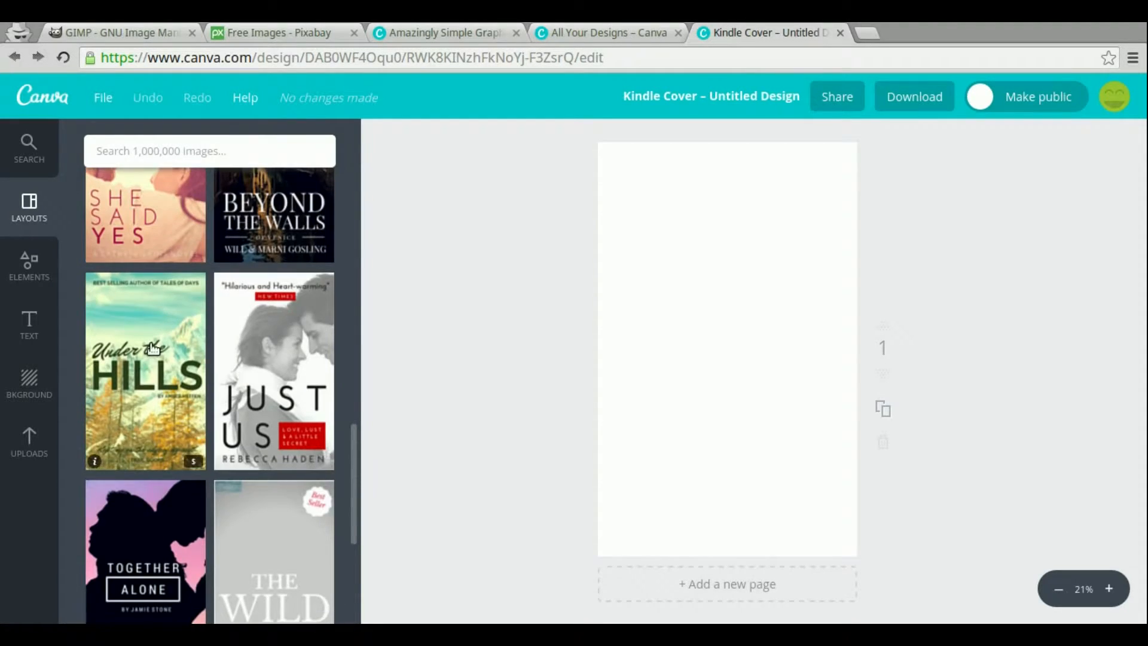
{"action": "scroll", "coordinate": [293, 401], "scroll_direction": "down", "scroll_amount": 6}
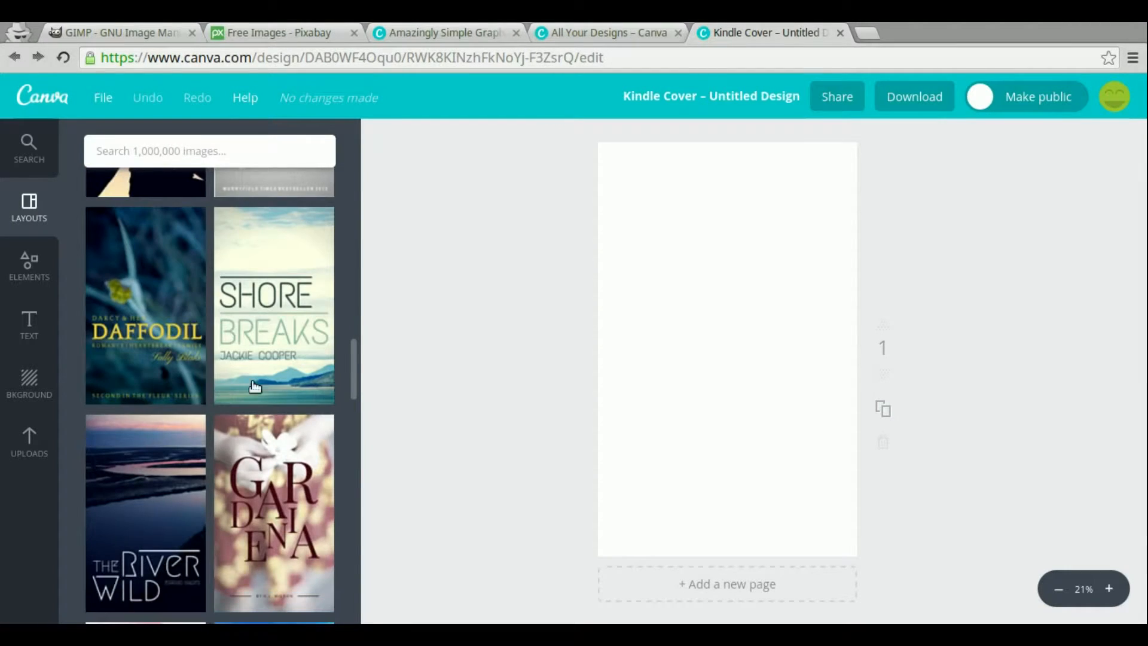
{"action": "scroll", "coordinate": [271, 444], "scroll_direction": "down", "scroll_amount": 2}
{"action": "scroll", "coordinate": [271, 444], "scroll_direction": "down", "scroll_amount": 7}
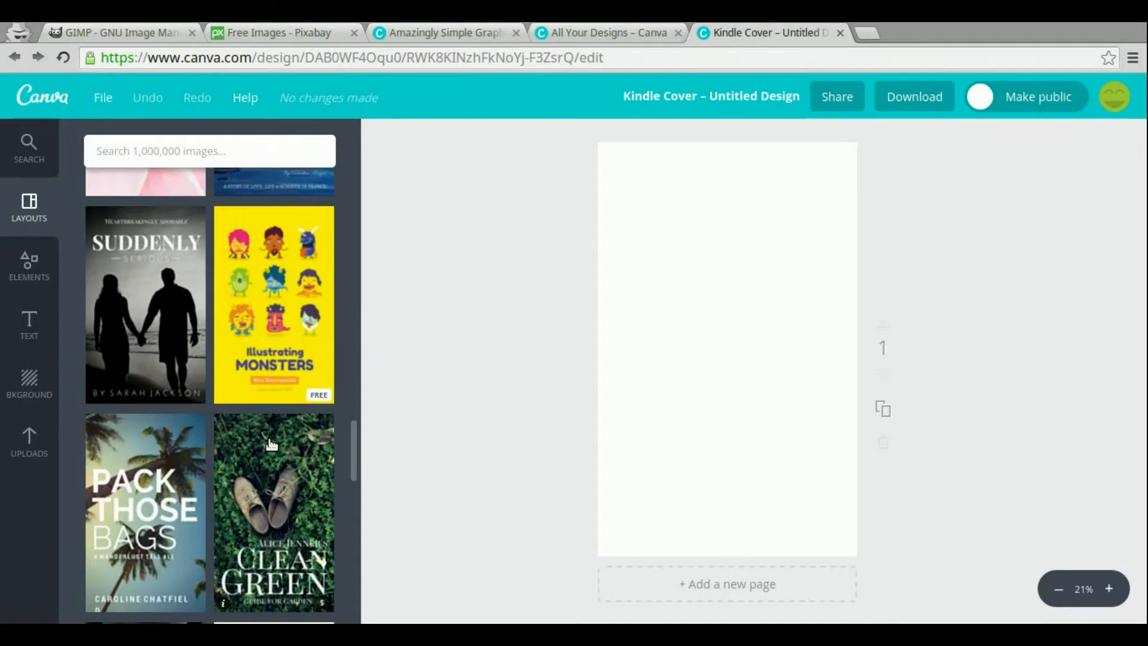
{"action": "scroll", "coordinate": [271, 443], "scroll_direction": "down", "scroll_amount": 2}
{"action": "scroll", "coordinate": [270, 443], "scroll_direction": "up", "scroll_amount": 1}
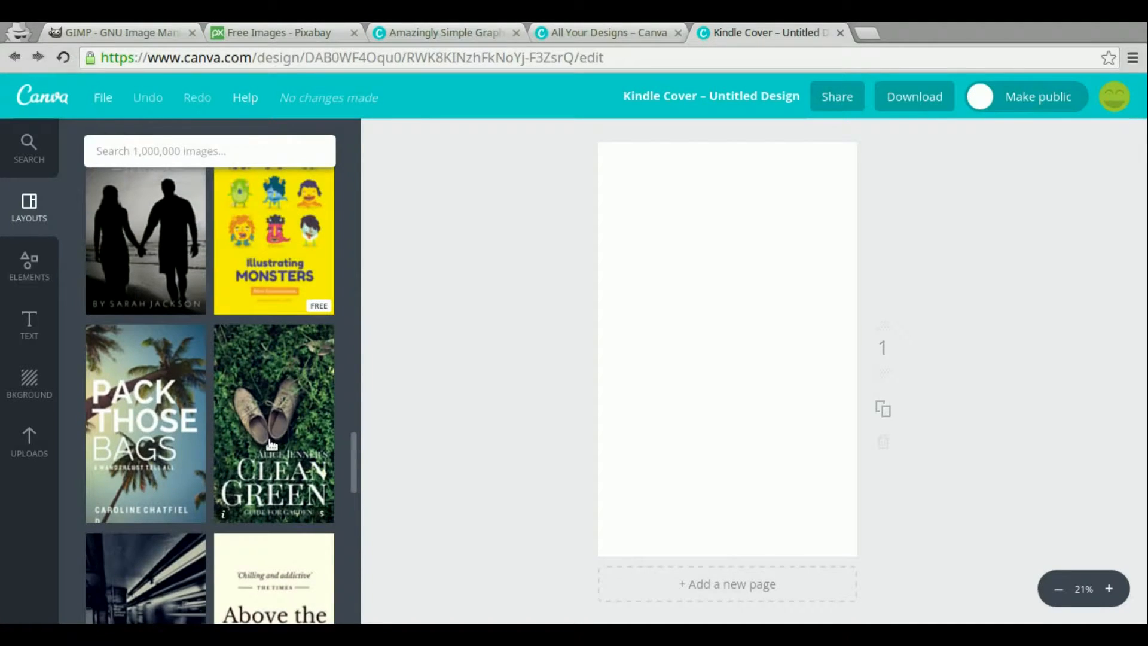
{"action": "scroll", "coordinate": [257, 348], "scroll_direction": "down", "scroll_amount": 1}
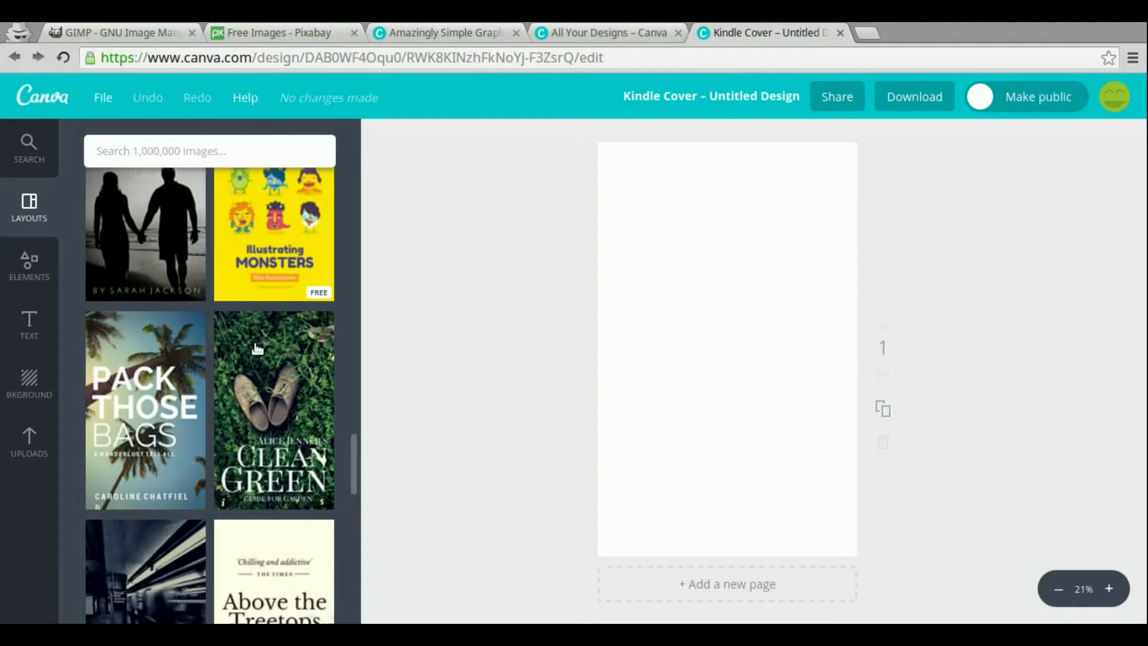
{"action": "scroll", "coordinate": [258, 348], "scroll_direction": "down", "scroll_amount": 8}
{"action": "scroll", "coordinate": [257, 348], "scroll_direction": "down", "scroll_amount": 2}
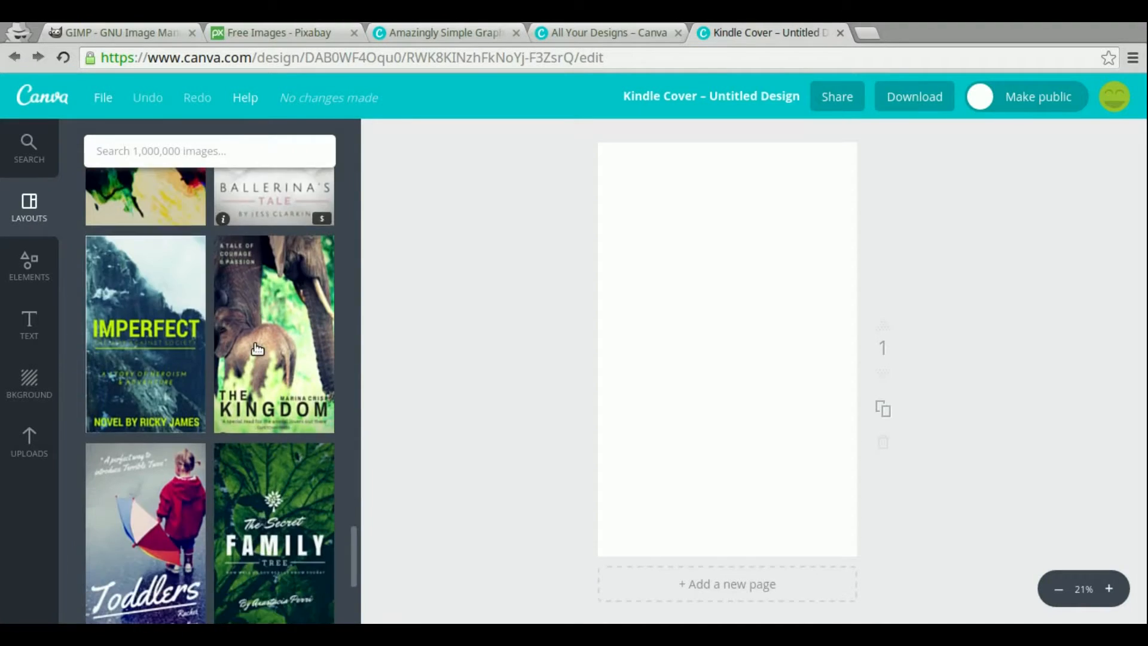
{"action": "scroll", "coordinate": [257, 348], "scroll_direction": "down", "scroll_amount": 4}
{"action": "scroll", "coordinate": [258, 354], "scroll_direction": "down", "scroll_amount": 3}
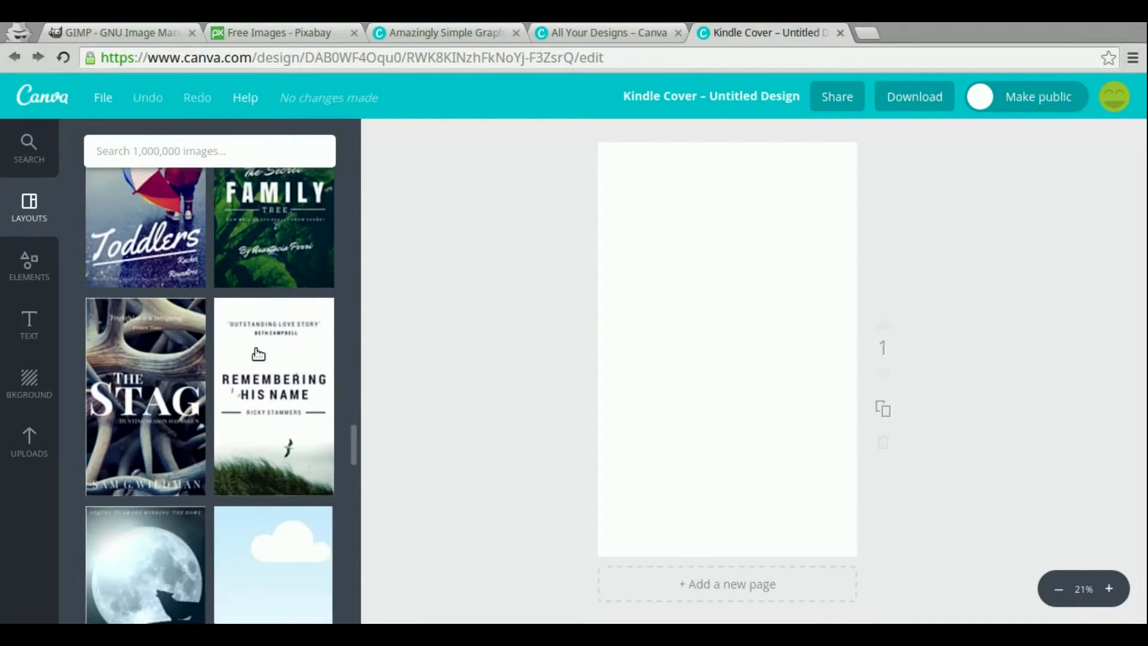
{"action": "scroll", "coordinate": [258, 353], "scroll_direction": "down", "scroll_amount": 5}
Apply the Illustrating Monsters layout to the blank cover page
{"action": "scroll", "coordinate": [258, 352], "scroll_direction": "up", "scroll_amount": 3}
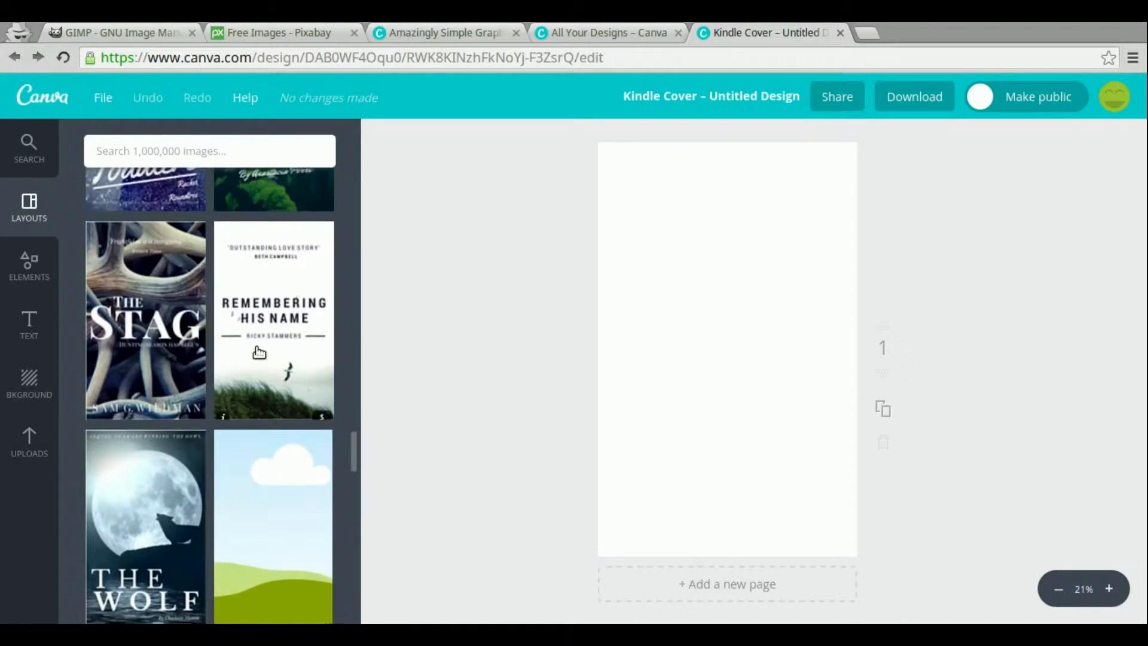
{"action": "scroll", "coordinate": [258, 352], "scroll_direction": "up", "scroll_amount": 15}
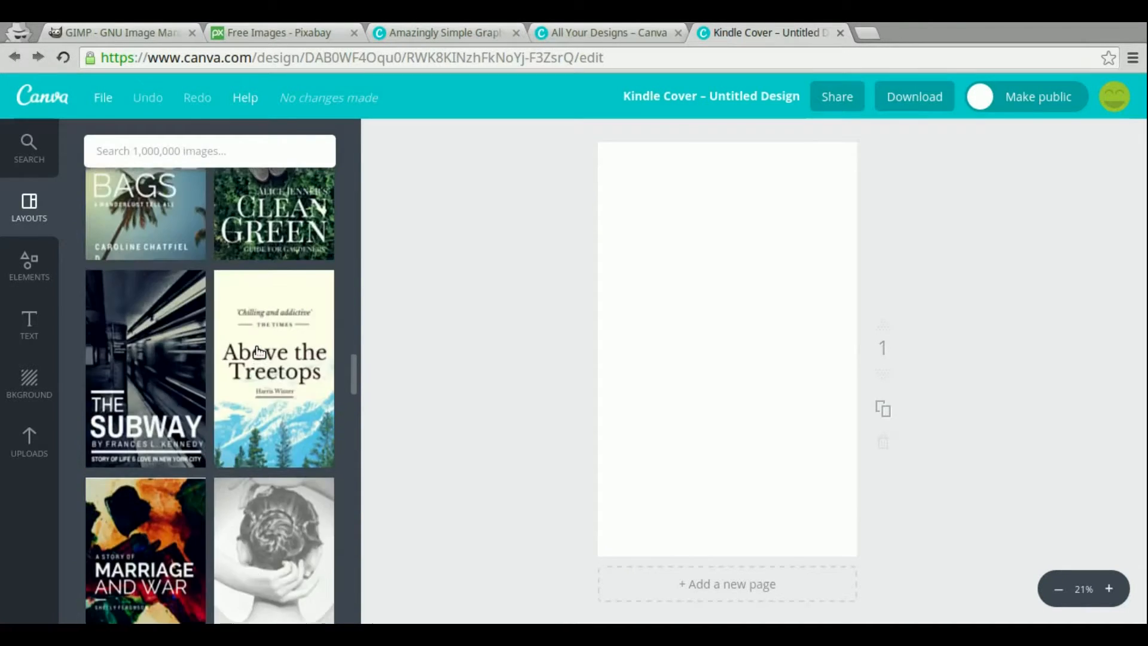
{"action": "scroll", "coordinate": [258, 352], "scroll_direction": "up", "scroll_amount": 6}
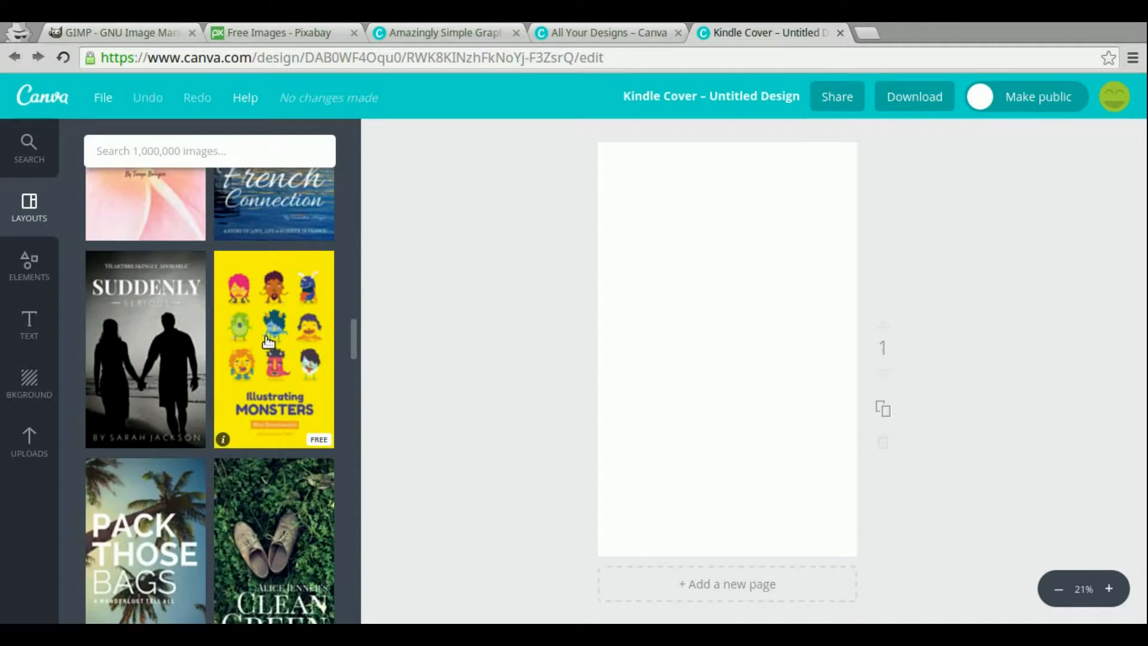
{"action": "left_click", "coordinate": [267, 341]}
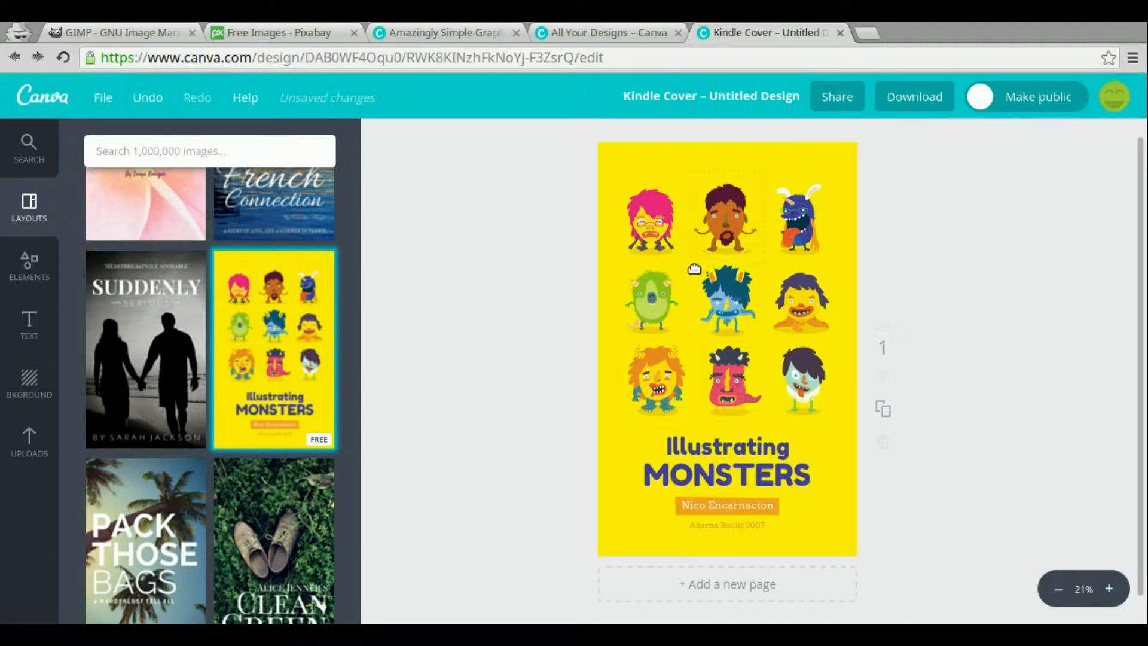
Replace the word MONSTERS in the cover title with My Book
{"action": "left_click", "coordinate": [726, 454]}
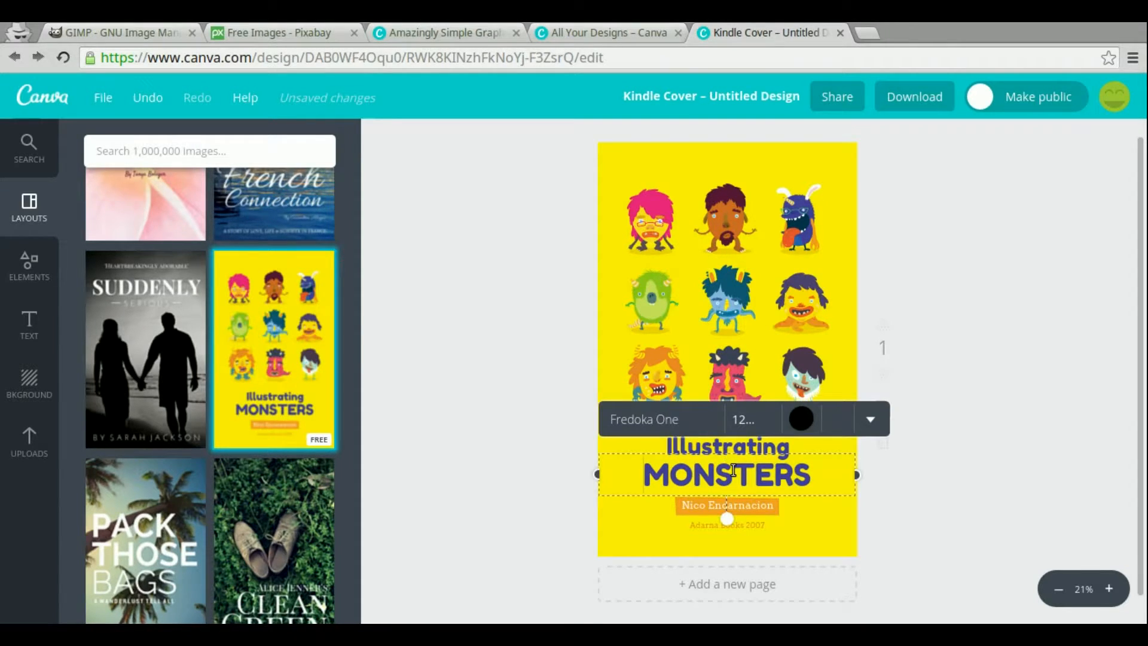
{"action": "left_click", "coordinate": [733, 471]}
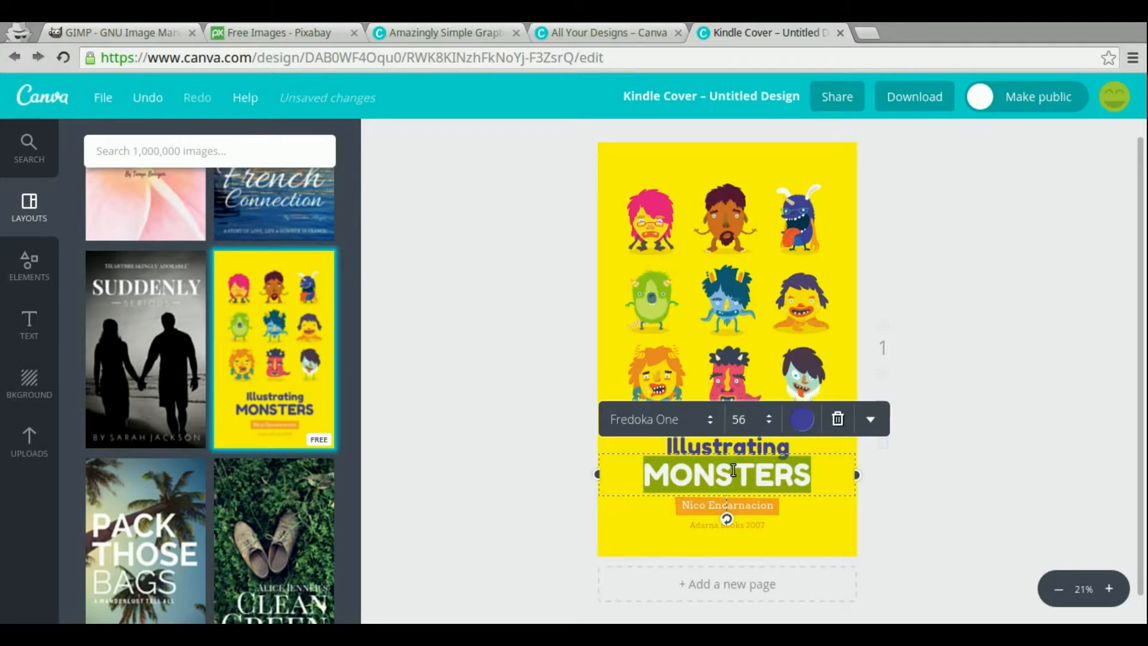
{"action": "type", "text": "My"}
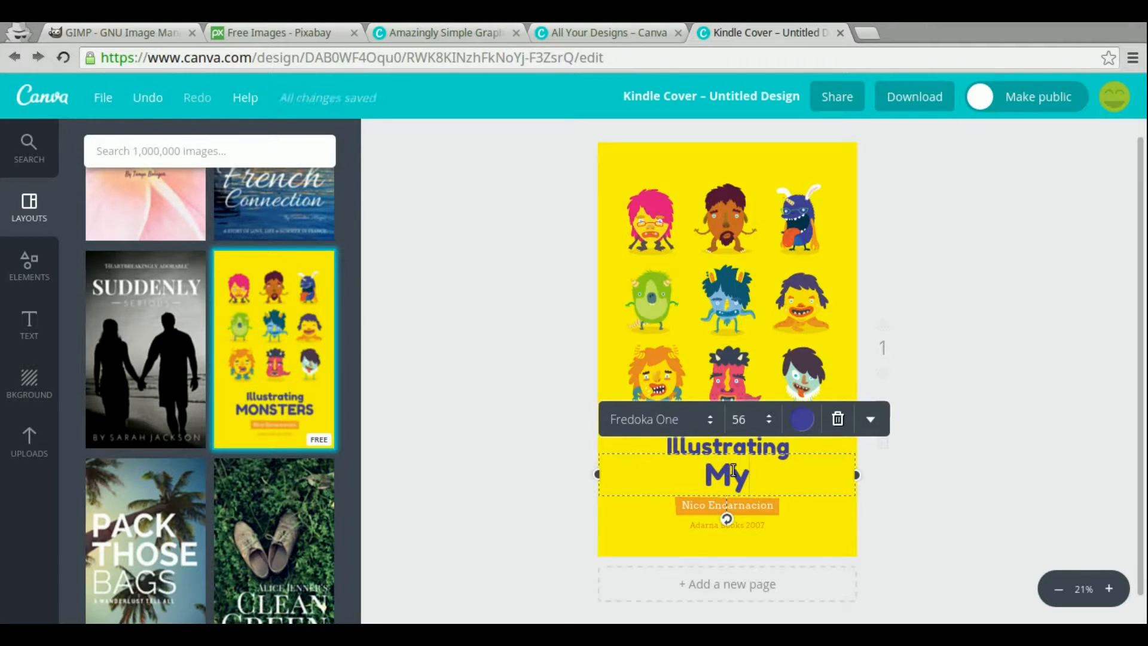
{"action": "type", "text": " Book"}
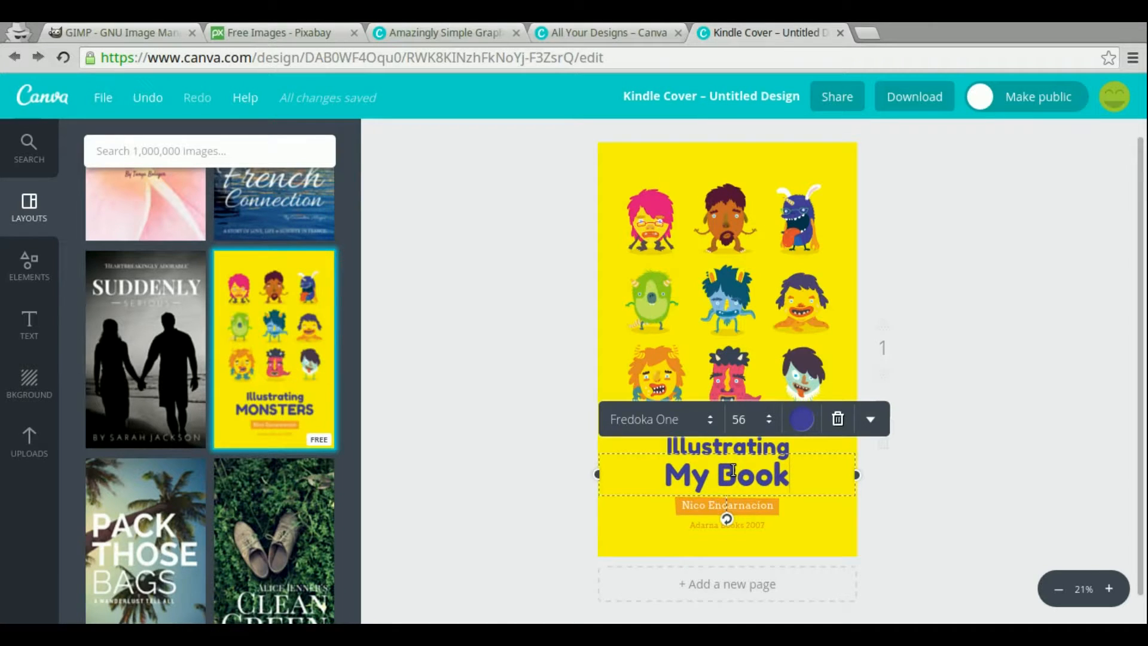
Select the My Book text and change its font to Helveticish
{"action": "key", "text": "ctrl+shift+Left"}
{"action": "key", "text": "ctrl+shift+Left"}
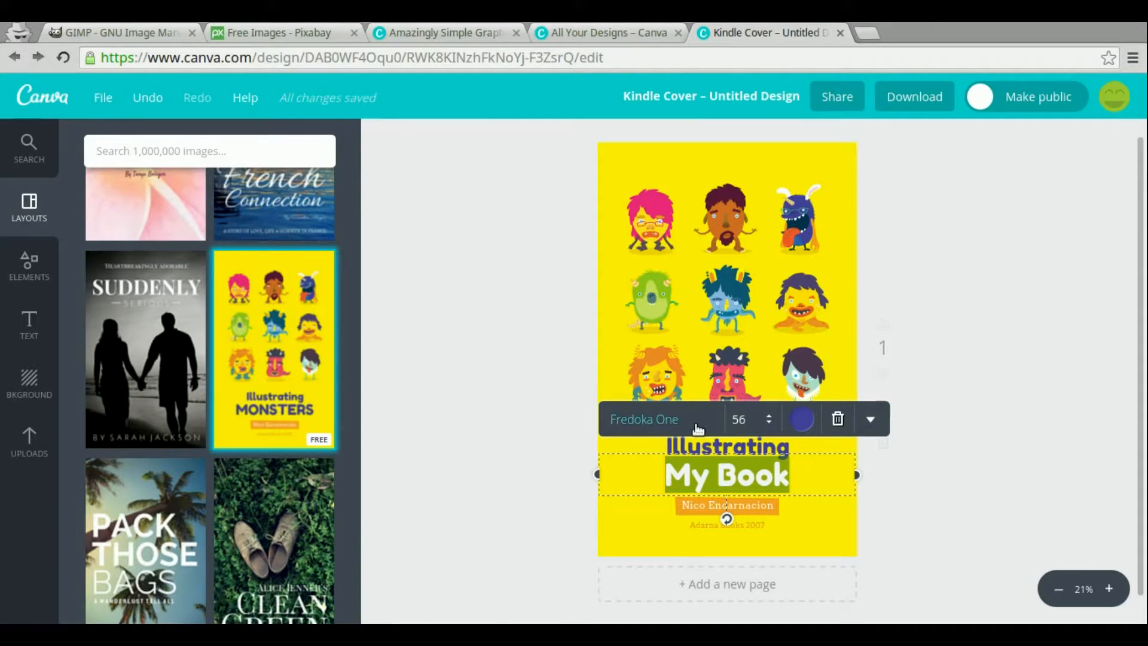
{"action": "left_click", "coordinate": [696, 423]}
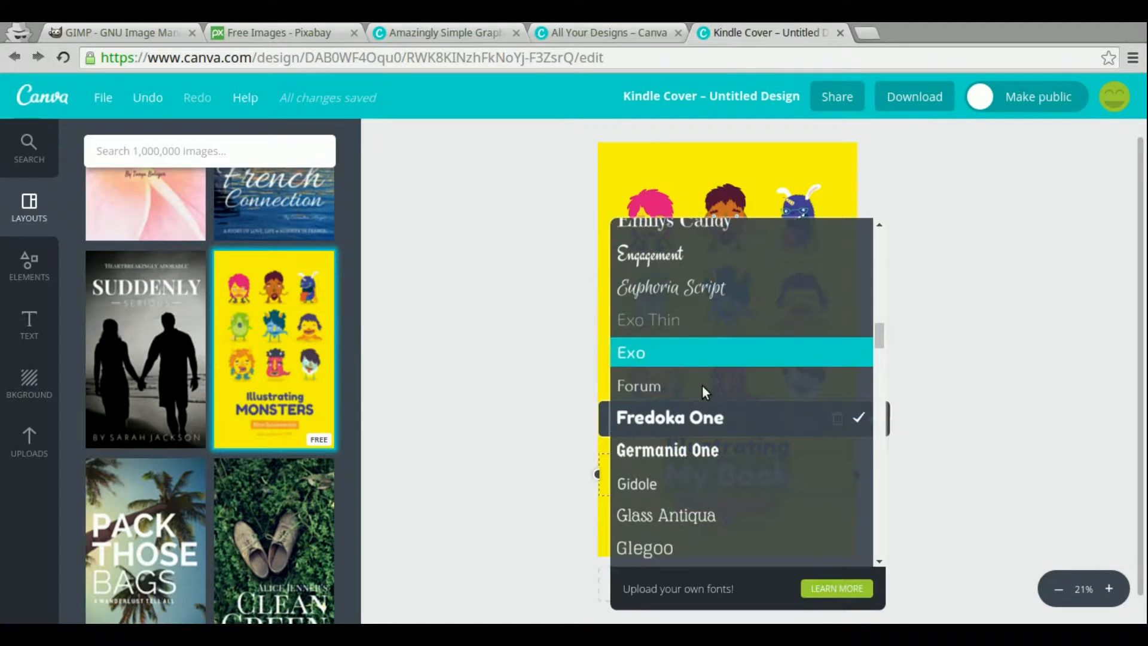
{"action": "scroll", "coordinate": [707, 443], "scroll_direction": "down", "scroll_amount": 5}
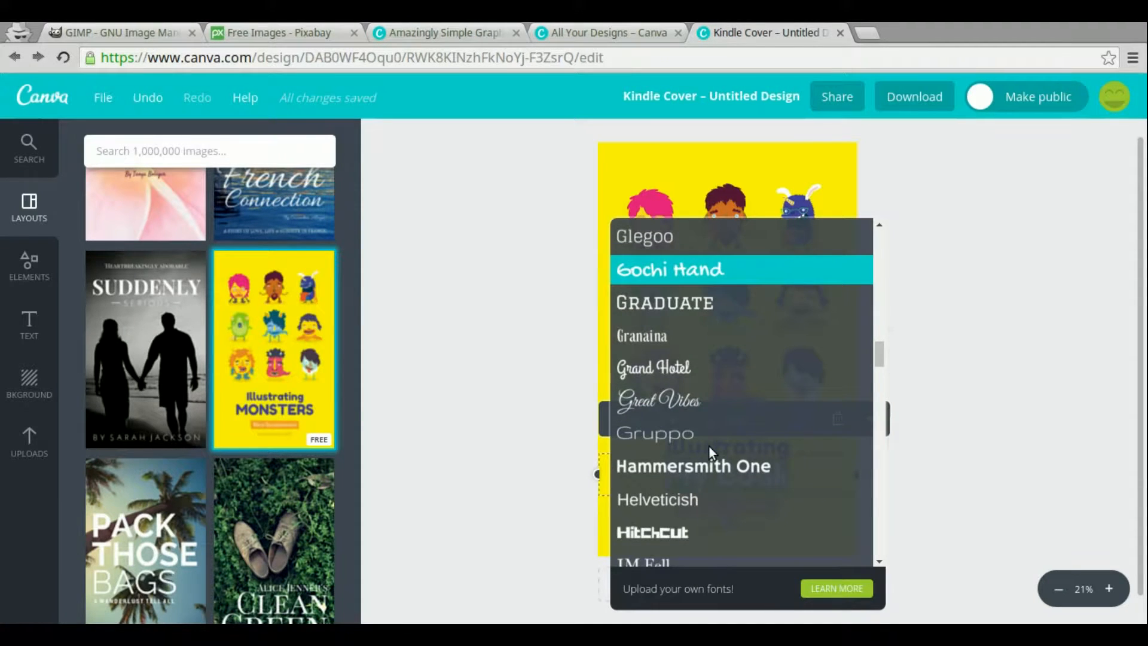
{"action": "scroll", "coordinate": [710, 447], "scroll_direction": "down", "scroll_amount": 1}
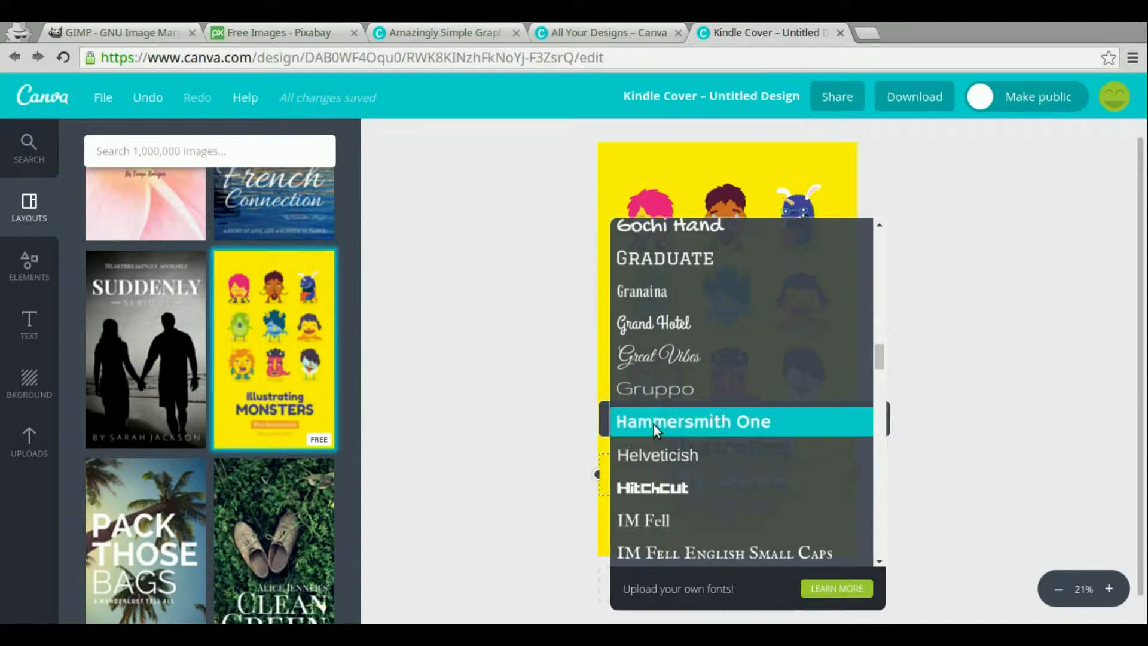
{"action": "left_click", "coordinate": [654, 453]}
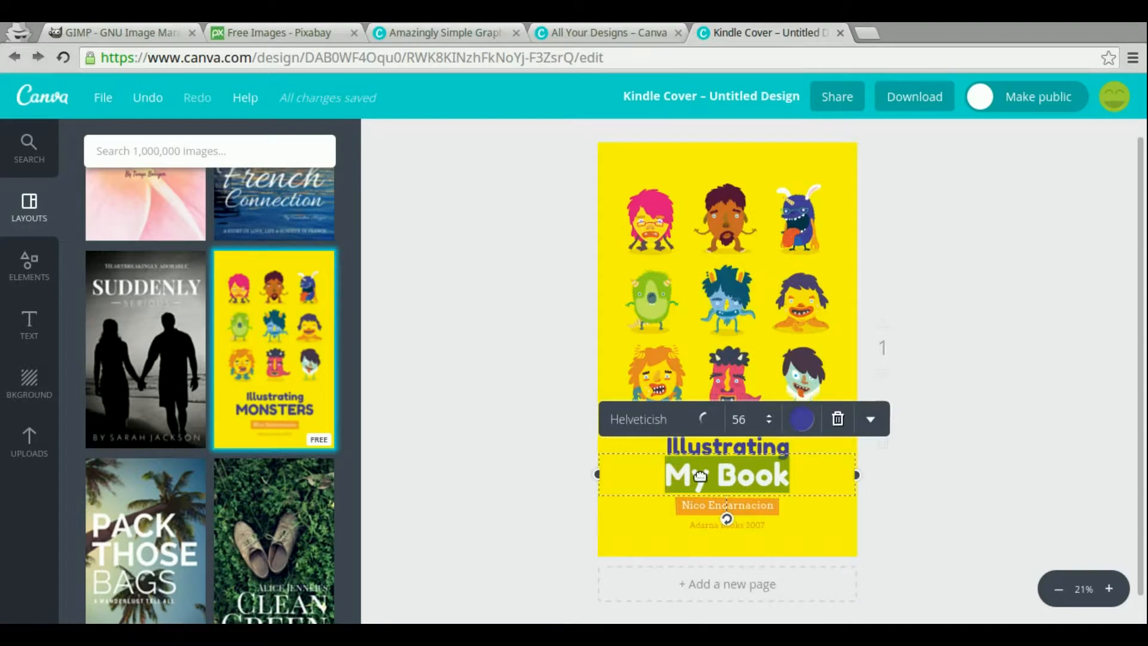
Select the My Book title text and open its font size list
{"action": "left_click", "coordinate": [812, 472]}
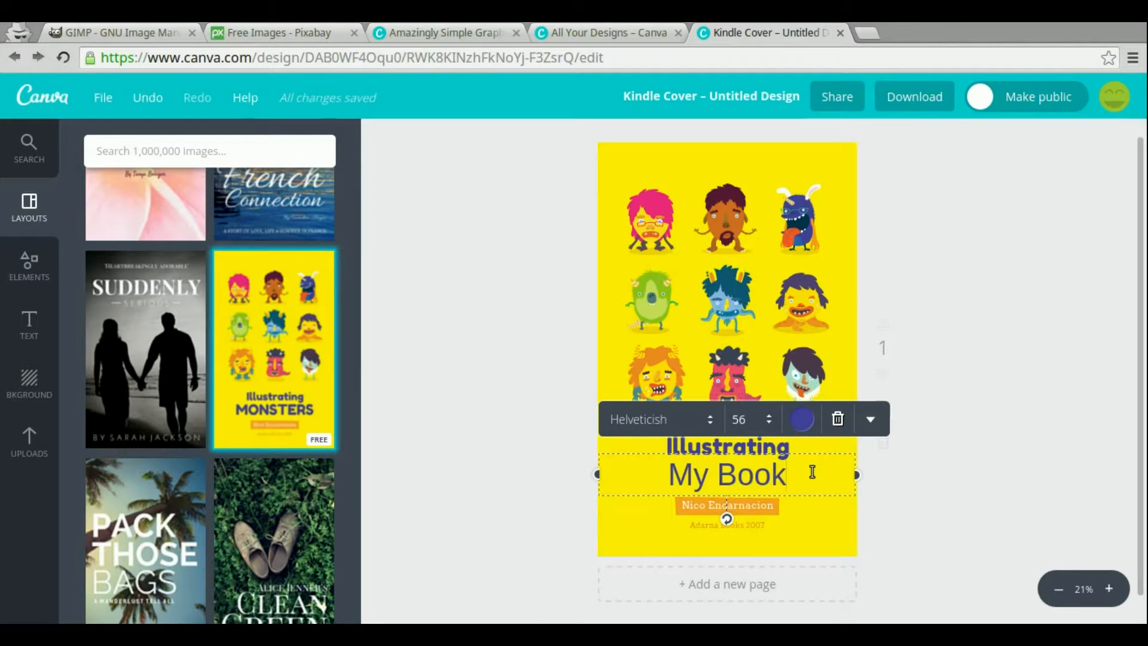
{"action": "double_click", "coordinate": [712, 474]}
{"action": "triple_click", "coordinate": [712, 474]}
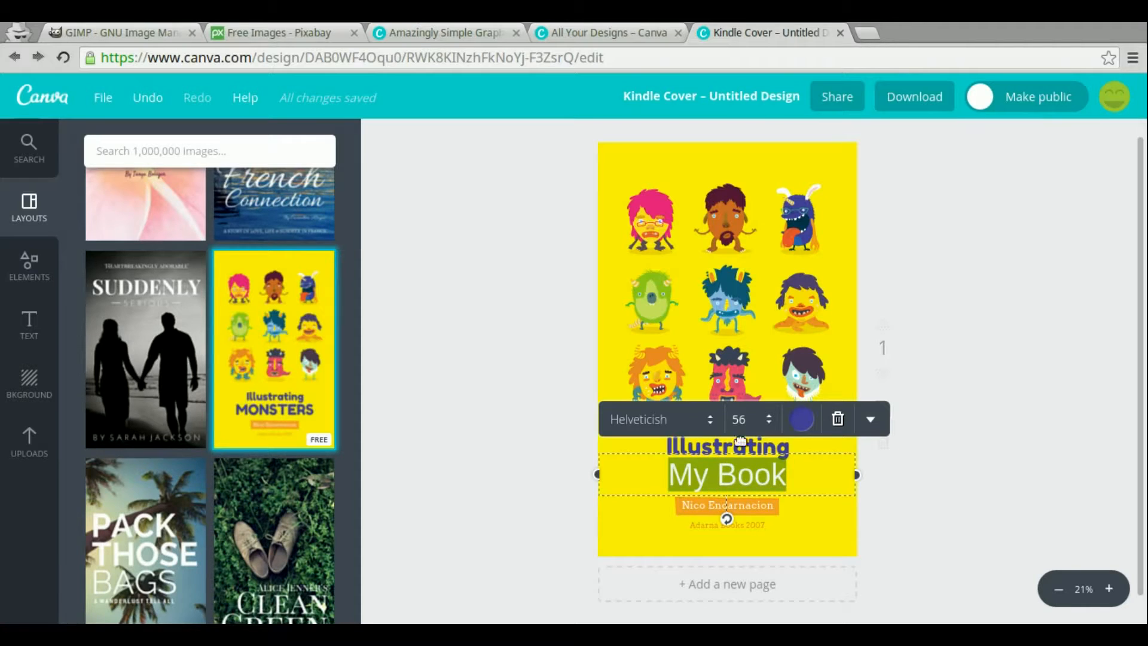
{"action": "left_click", "coordinate": [758, 419]}
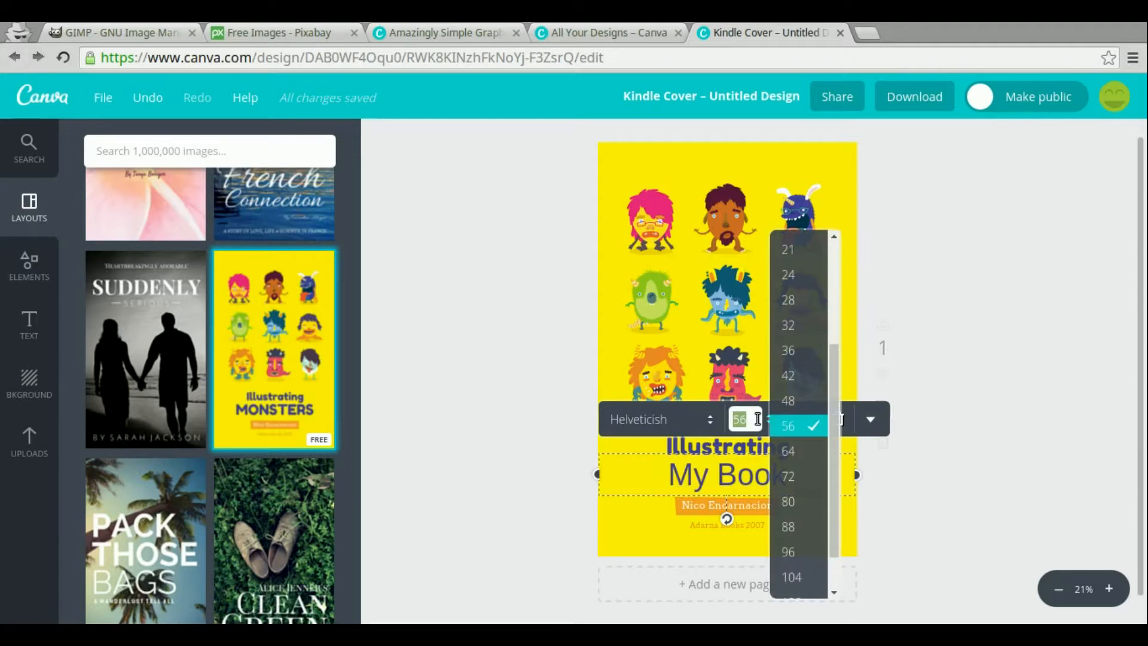
{"action": "left_click", "coordinate": [931, 436]}
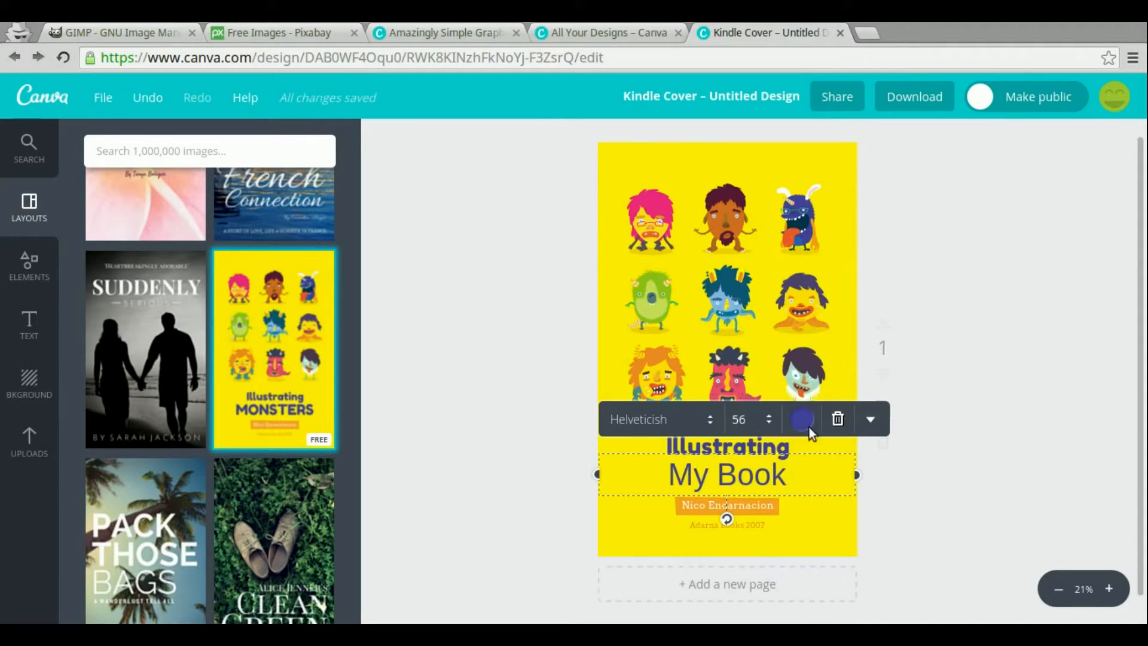
Open the title's text colour palette and the custom colour picker
{"action": "left_click", "coordinate": [798, 421]}
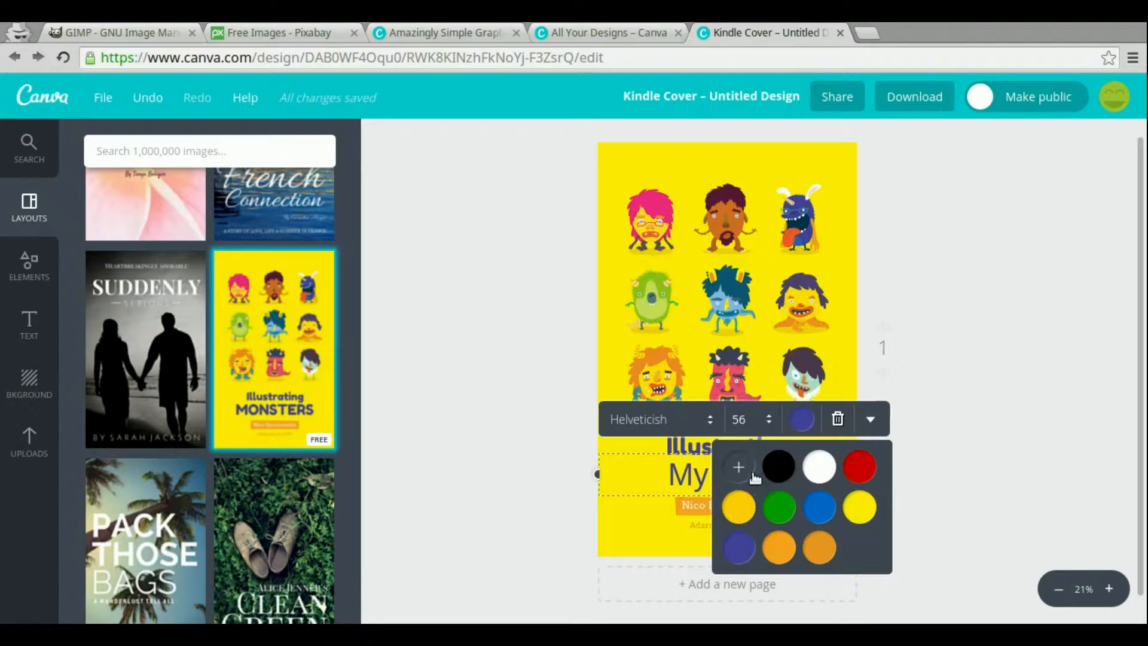
{"action": "left_click", "coordinate": [738, 467]}
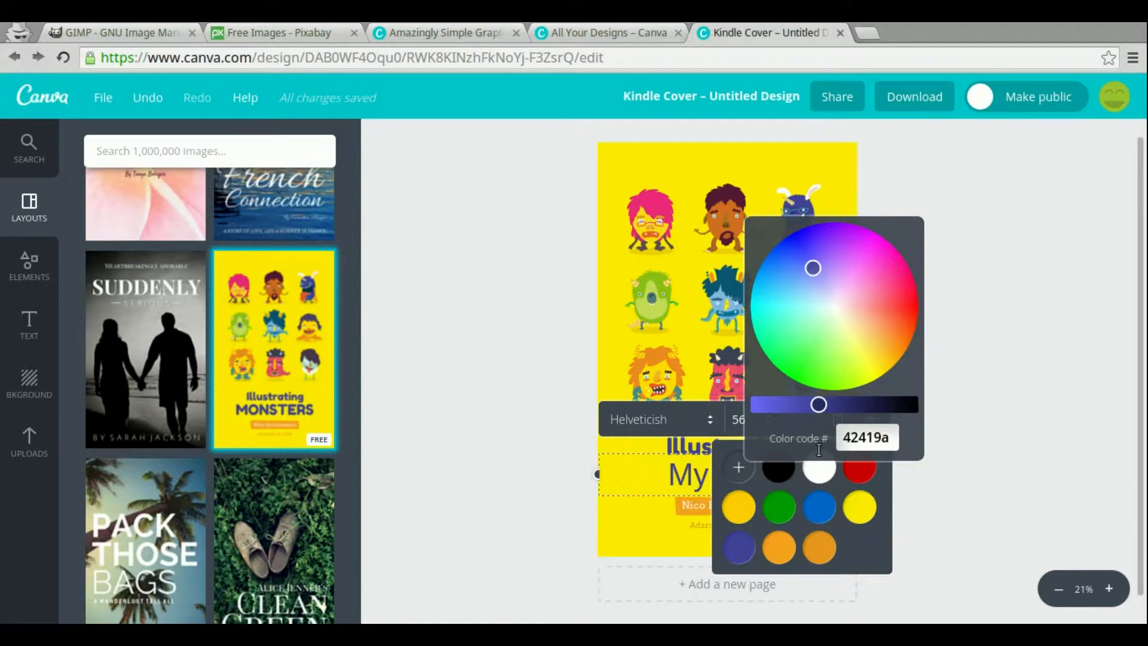
{"action": "left_click", "coordinate": [971, 429]}
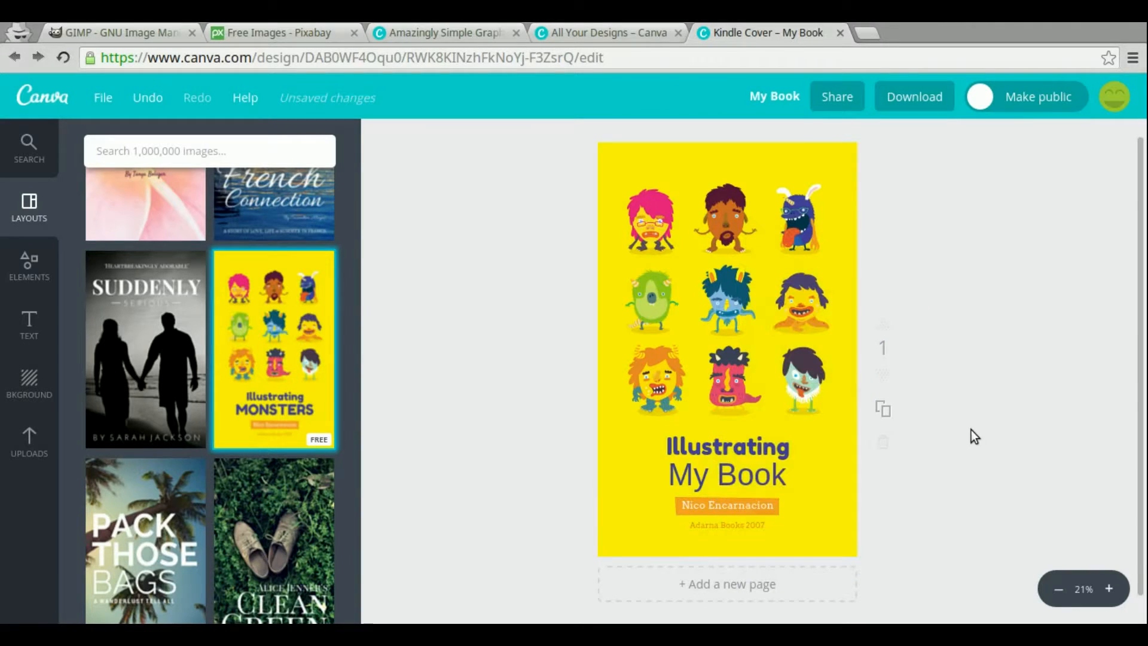
Try to set the My Book text to bold from the text options menu
{"action": "left_click", "coordinate": [755, 476]}
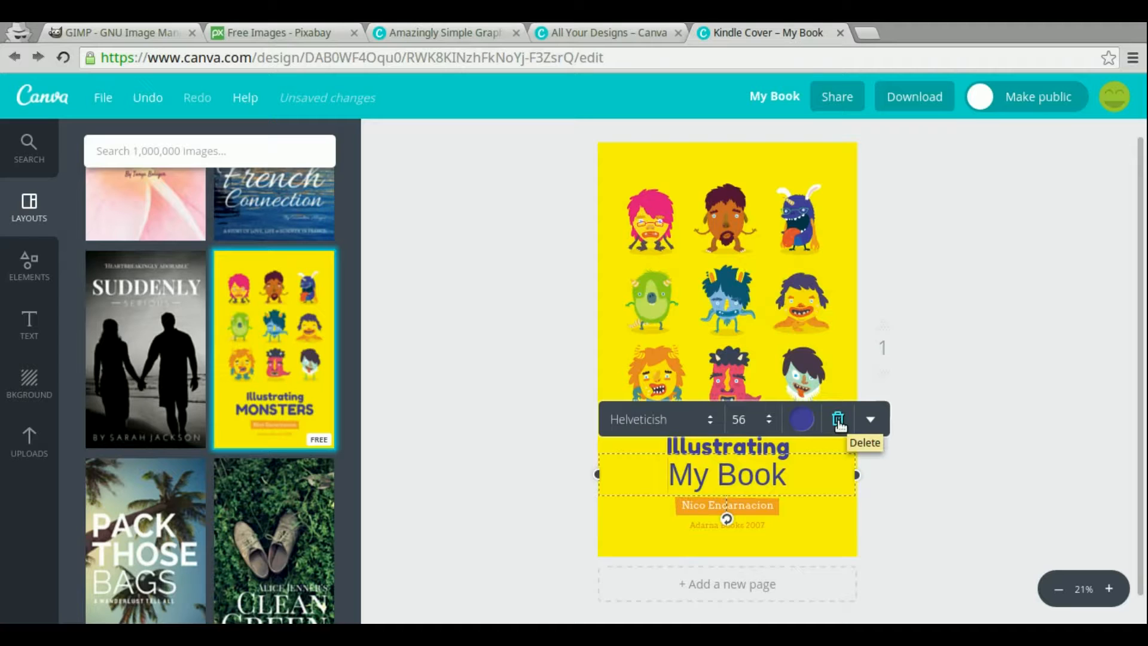
{"action": "left_click", "coordinate": [871, 421]}
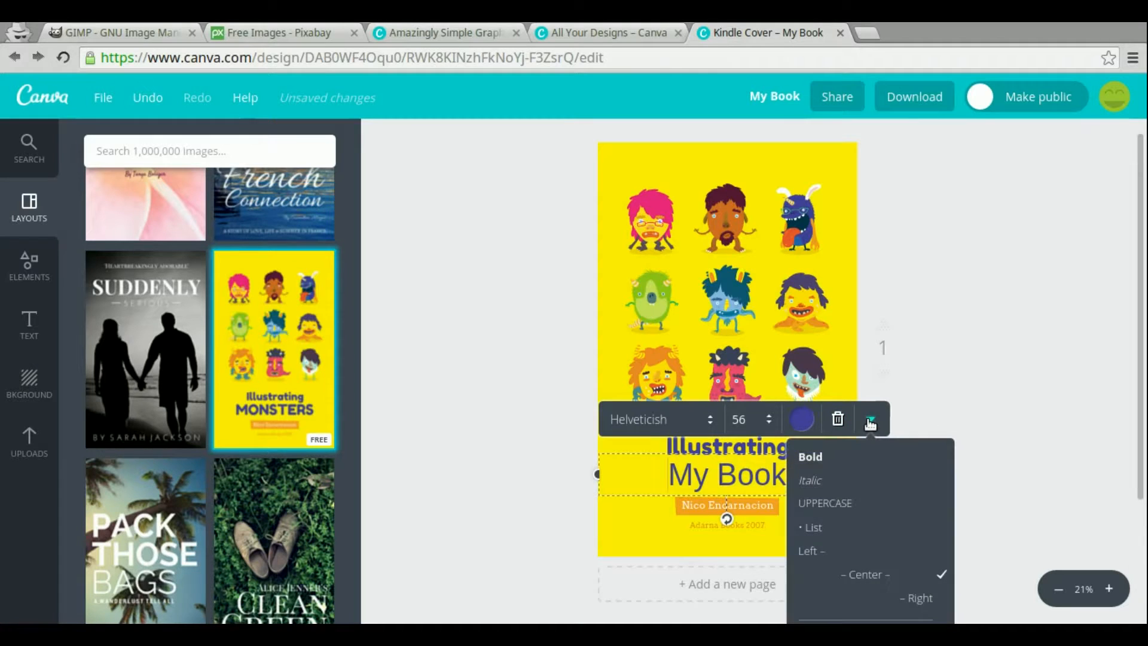
{"action": "left_click", "coordinate": [811, 457]}
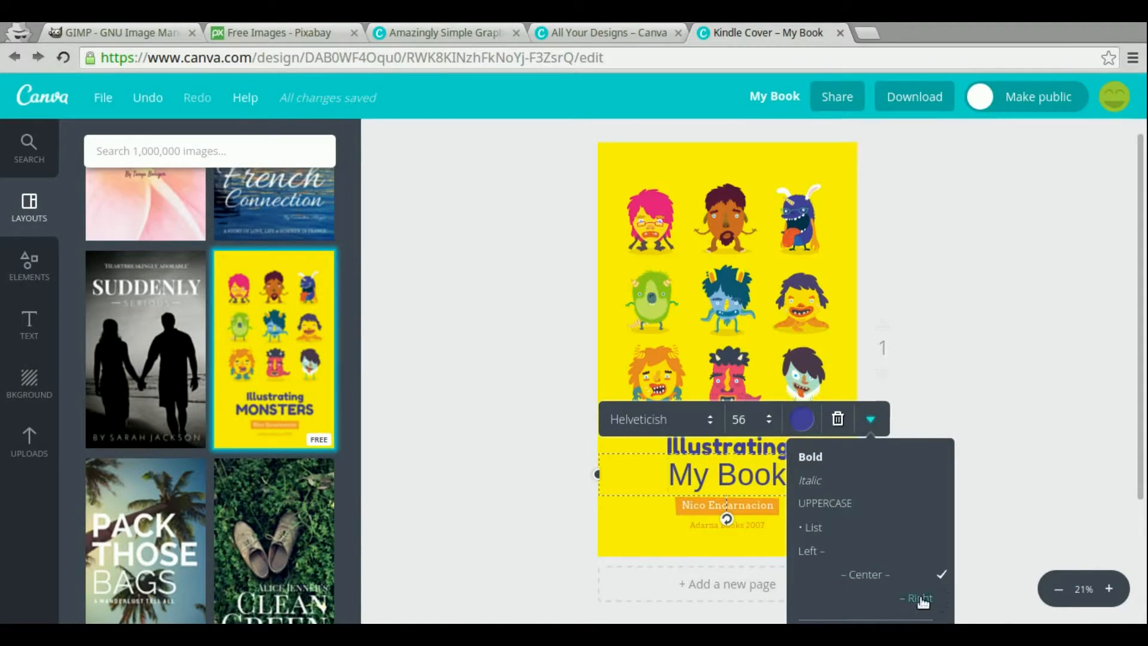
{"action": "left_click", "coordinate": [1003, 345]}
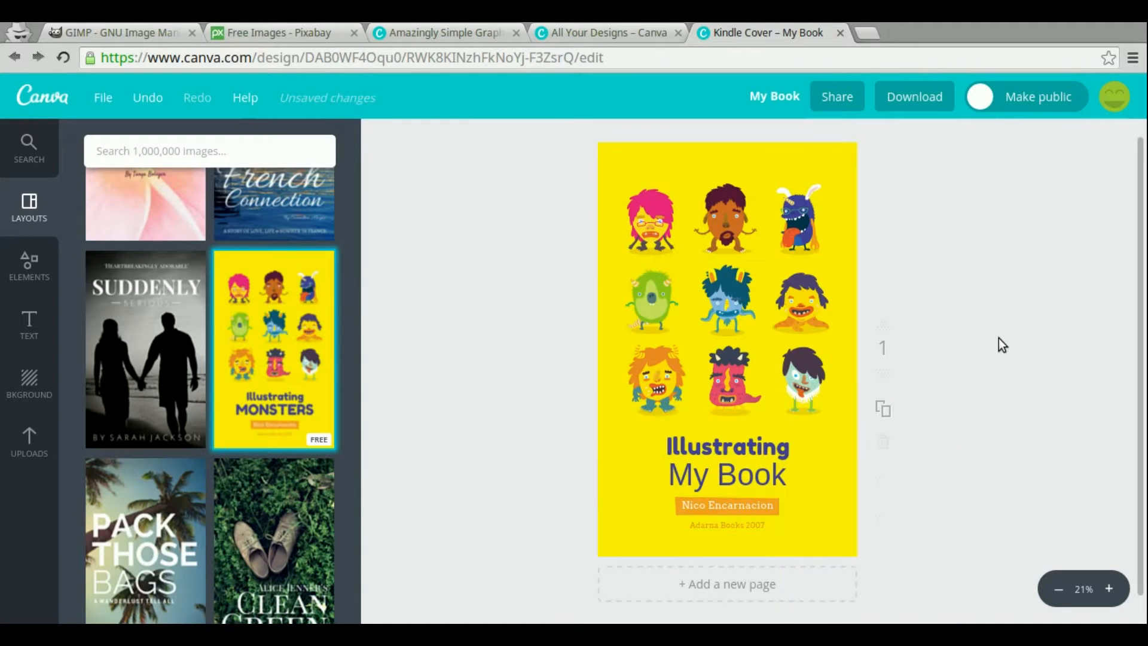
Narrow the My Book text box and move it up over the Illustrating line
{"action": "left_click", "coordinate": [732, 455]}
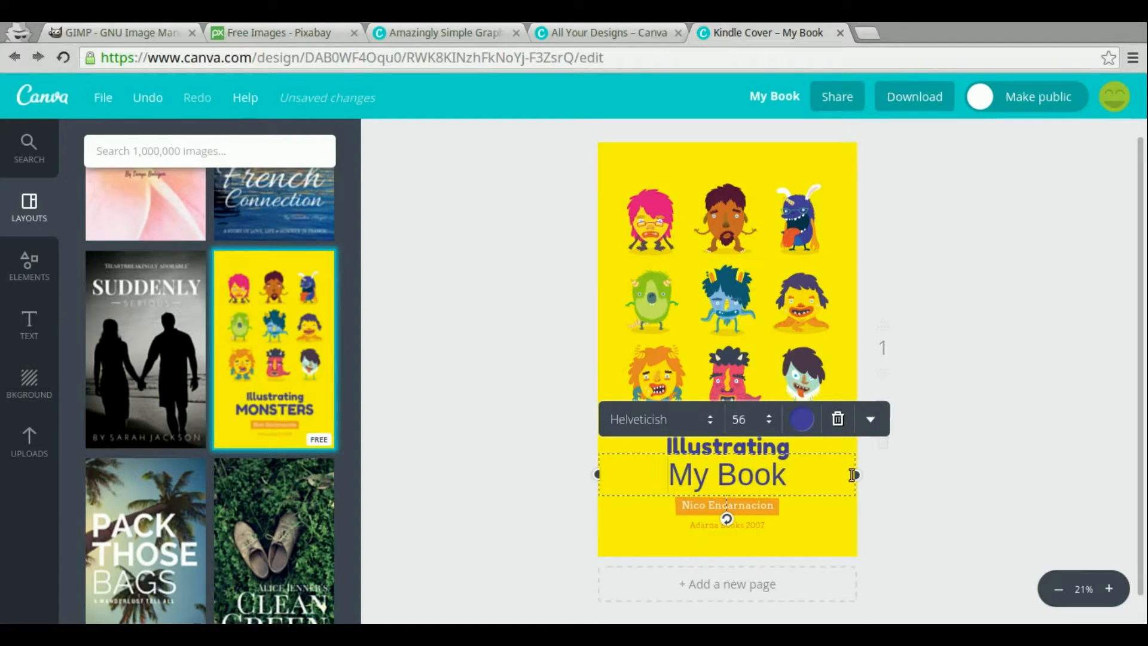
{"action": "left_click_drag", "start_coordinate": [856, 474], "coordinate": [778, 474]}
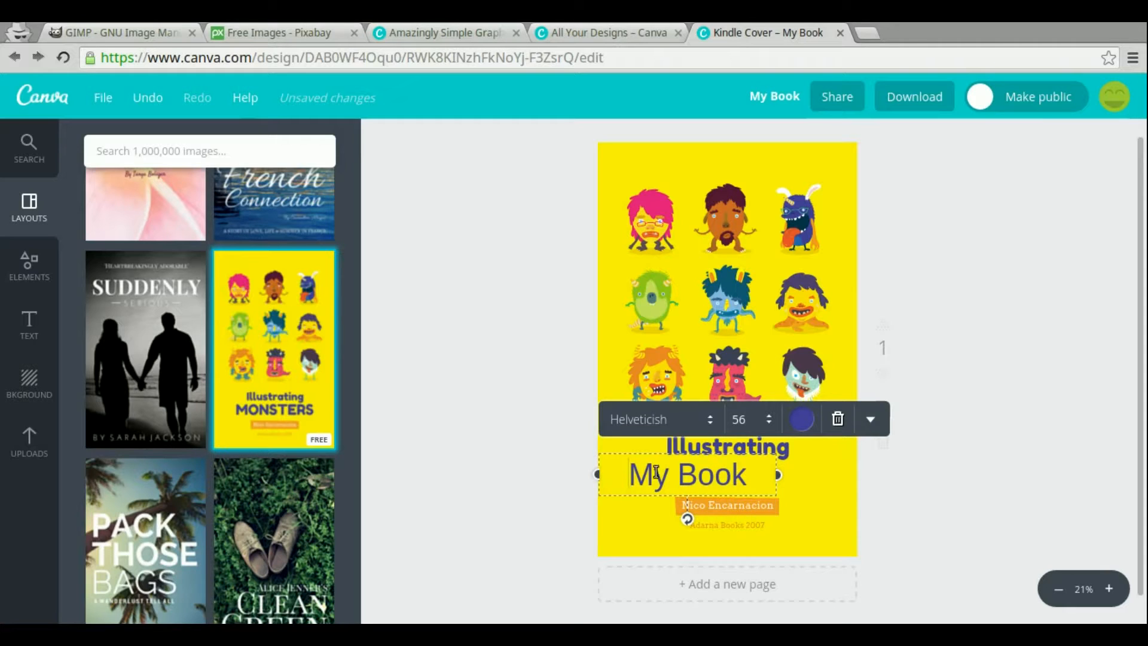
{"action": "left_click_drag", "start_coordinate": [698, 500], "coordinate": [702, 466]}
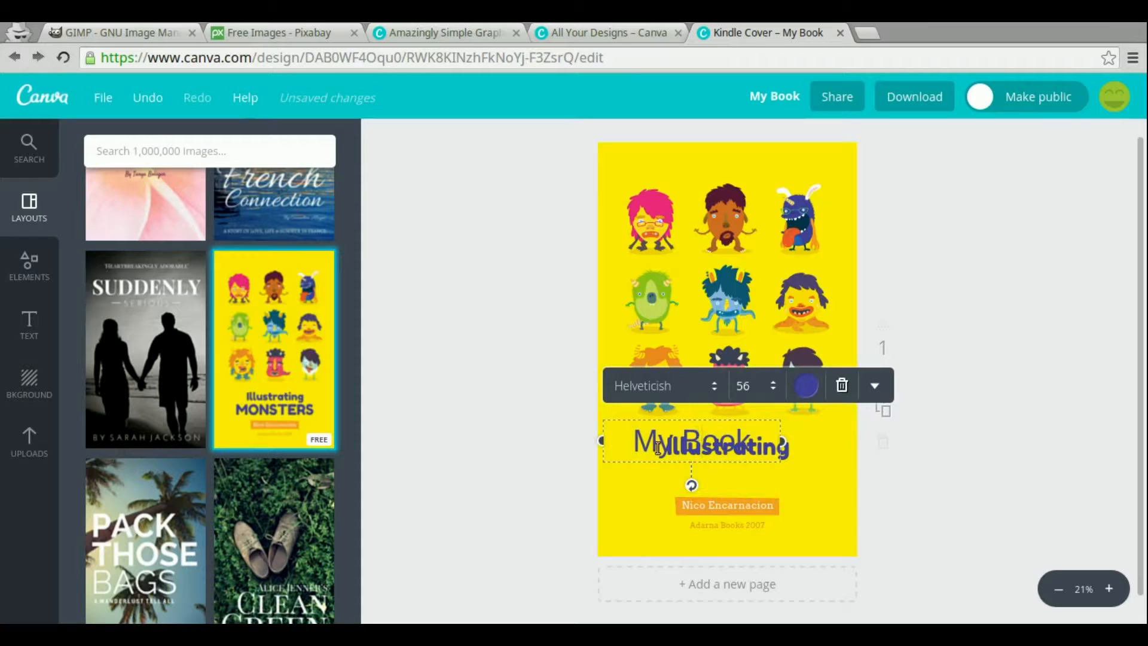
Shift the yellow background image toward the right side of the cover
{"action": "left_click_drag", "start_coordinate": [677, 482], "coordinate": [763, 305]}
{"action": "left_click", "coordinate": [726, 449]}
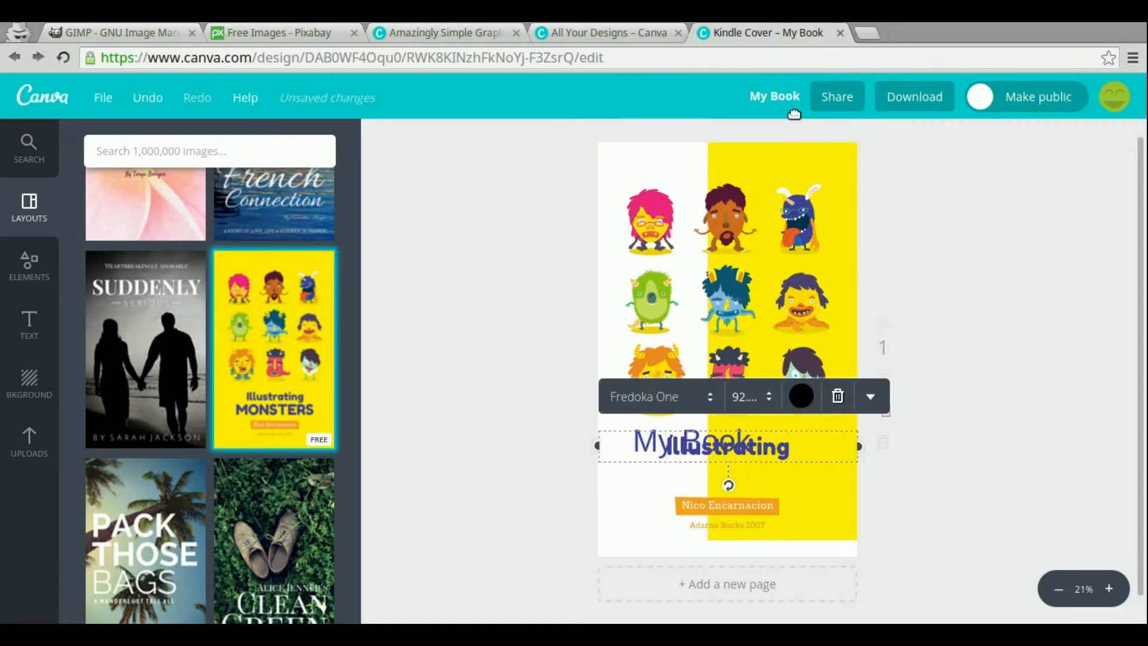
Reposition the top-right group of monsters on the cover and then delete it
{"action": "left_click", "coordinate": [775, 177]}
{"action": "left_click_drag", "start_coordinate": [775, 177], "coordinate": [617, 183]}
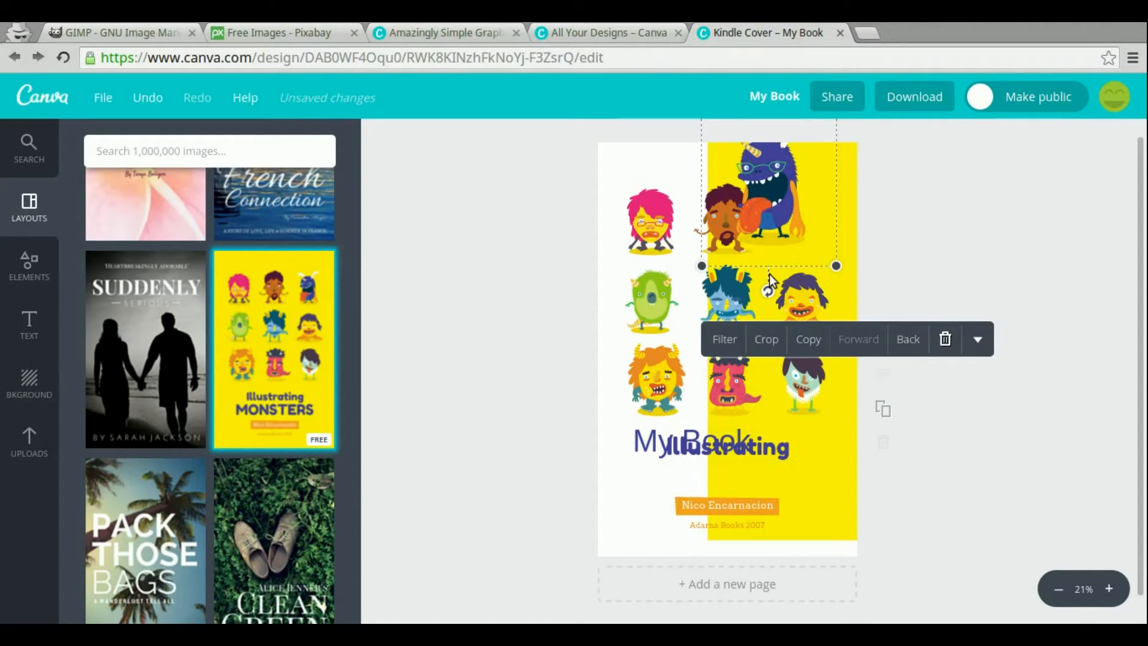
{"action": "left_click_drag", "start_coordinate": [766, 204], "coordinate": [772, 279]}
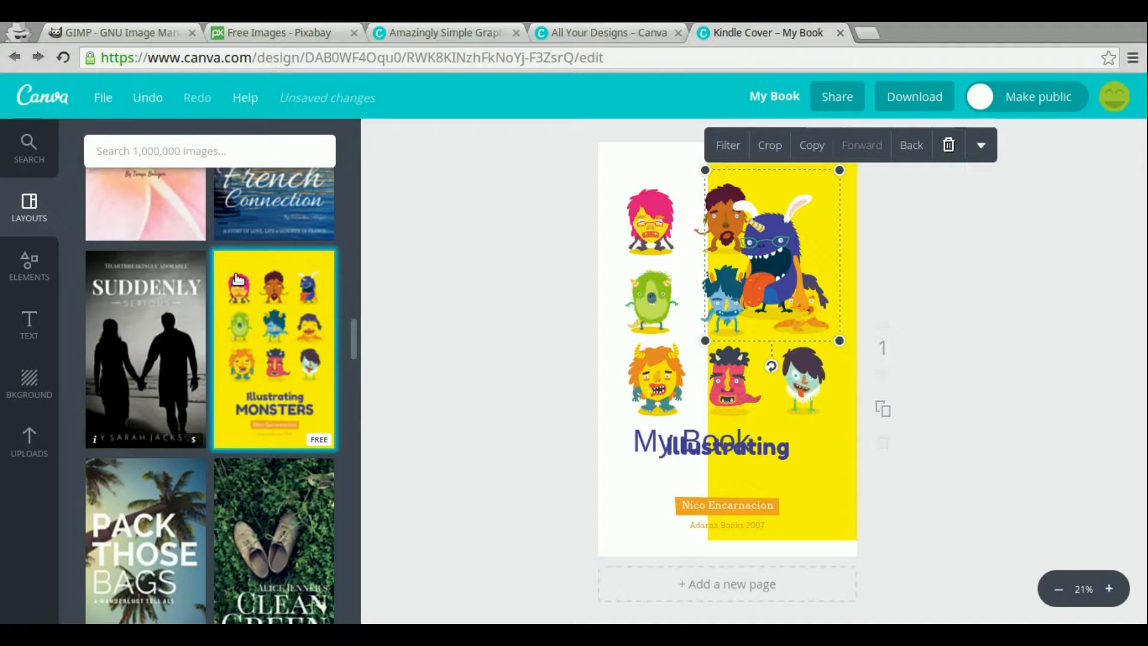
{"action": "scroll", "coordinate": [266, 302], "scroll_direction": "up", "scroll_amount": 2}
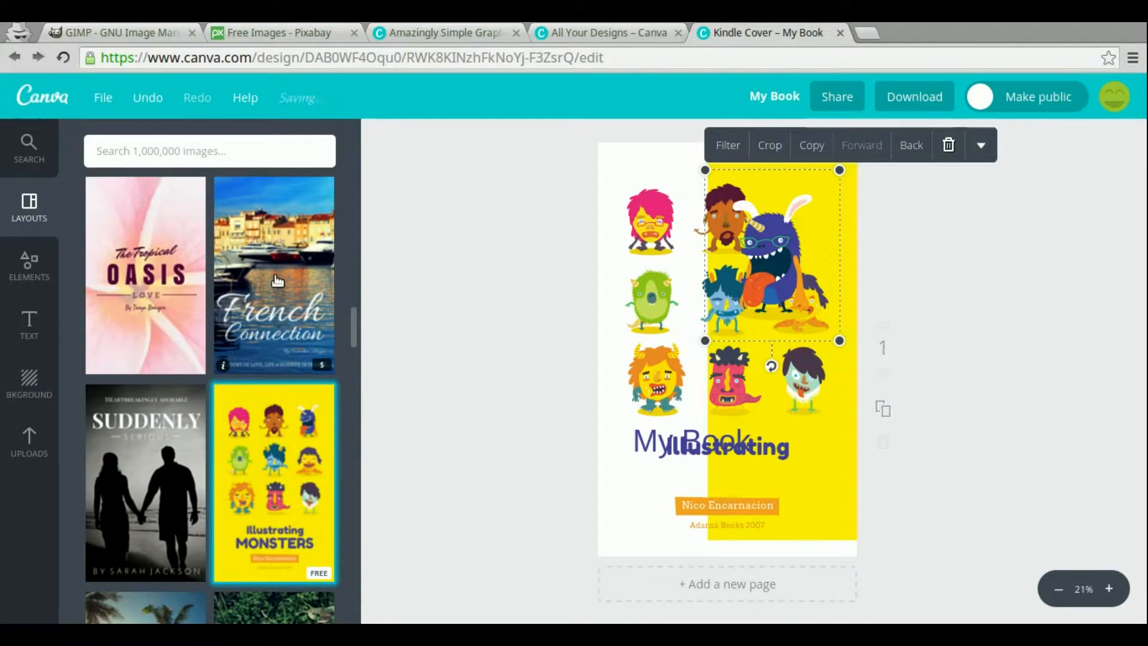
{"action": "left_click", "coordinate": [947, 147]}
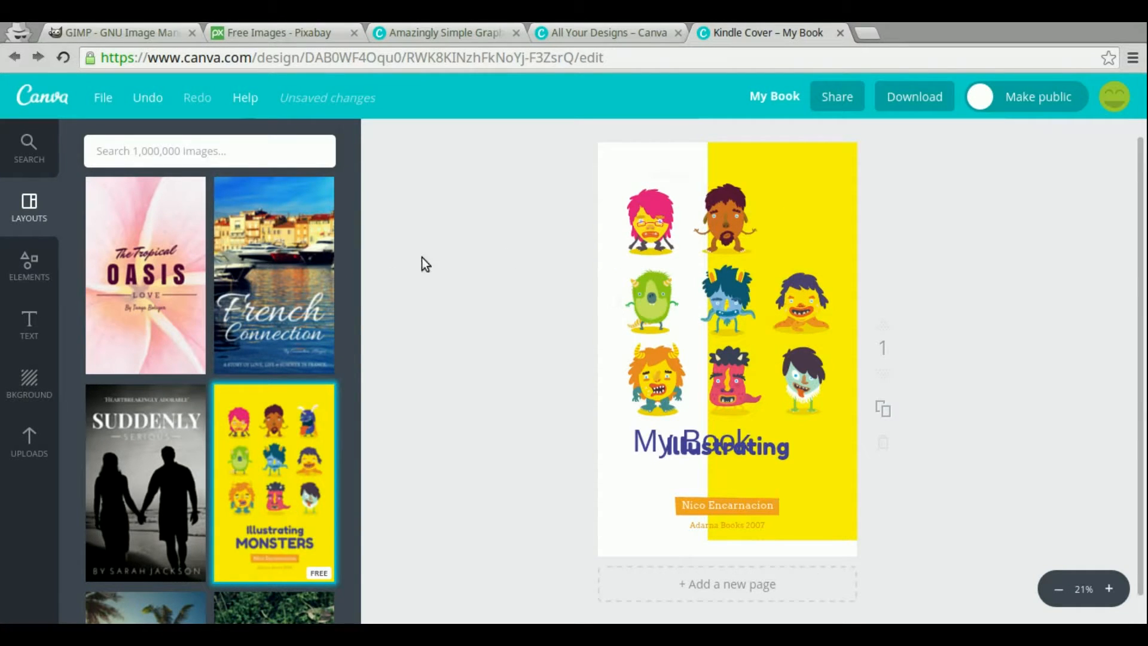
Apply the French Connection layout to the cover and delete its harbour photo
{"action": "left_click", "coordinate": [265, 281]}
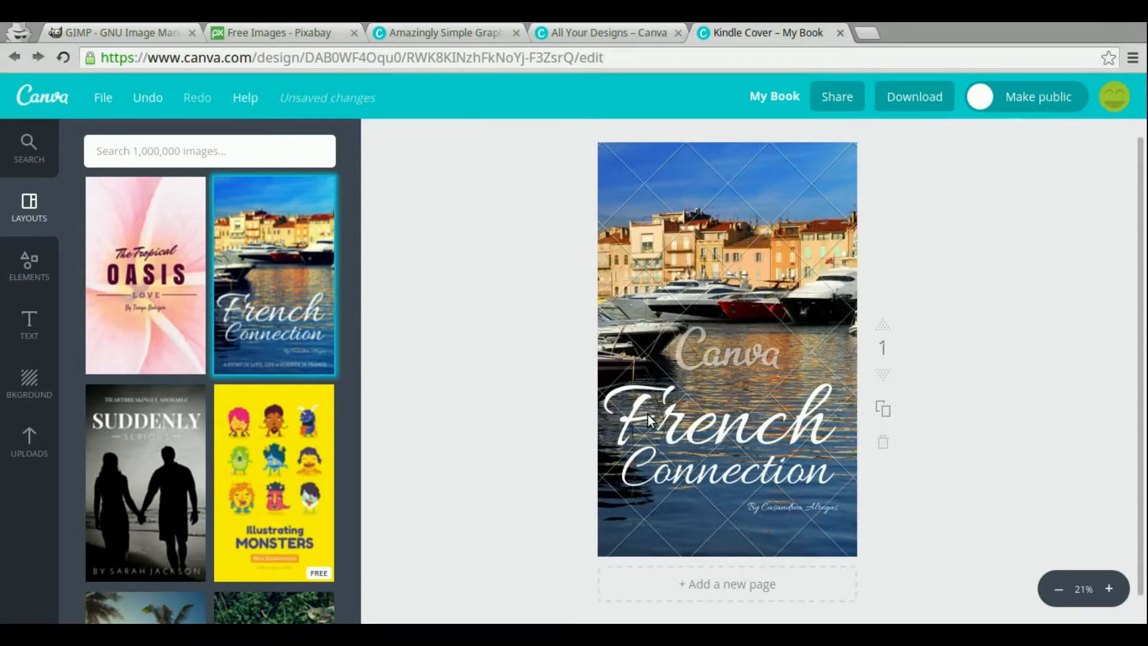
{"action": "left_click", "coordinate": [676, 210]}
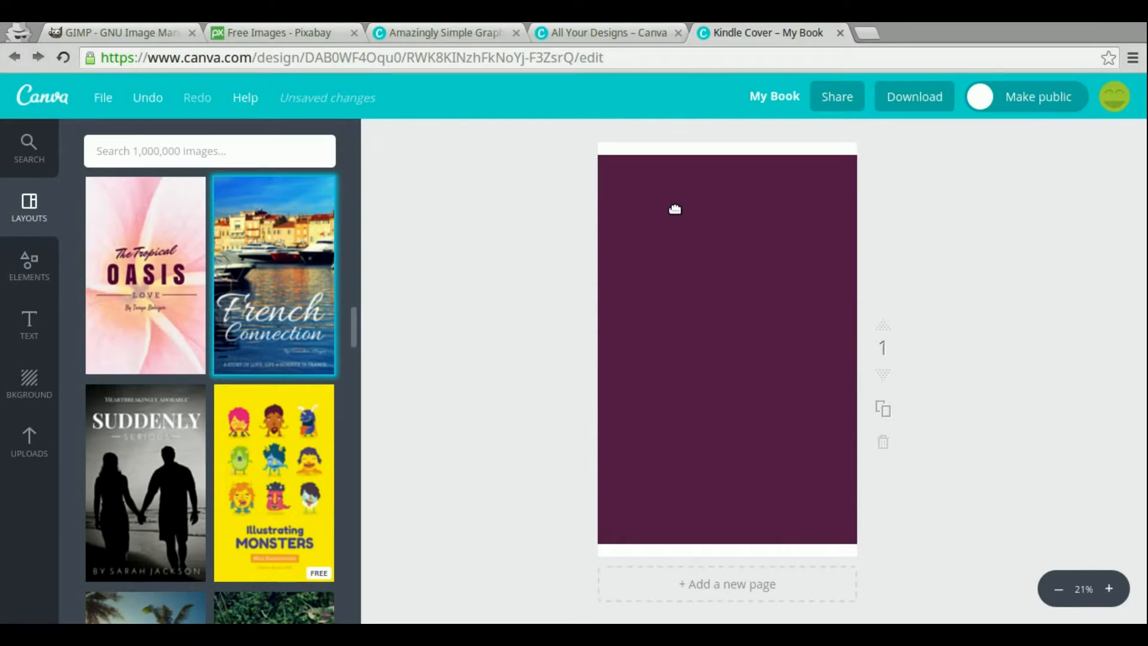
{"action": "left_click_drag", "start_coordinate": [761, 405], "coordinate": [346, 304]}
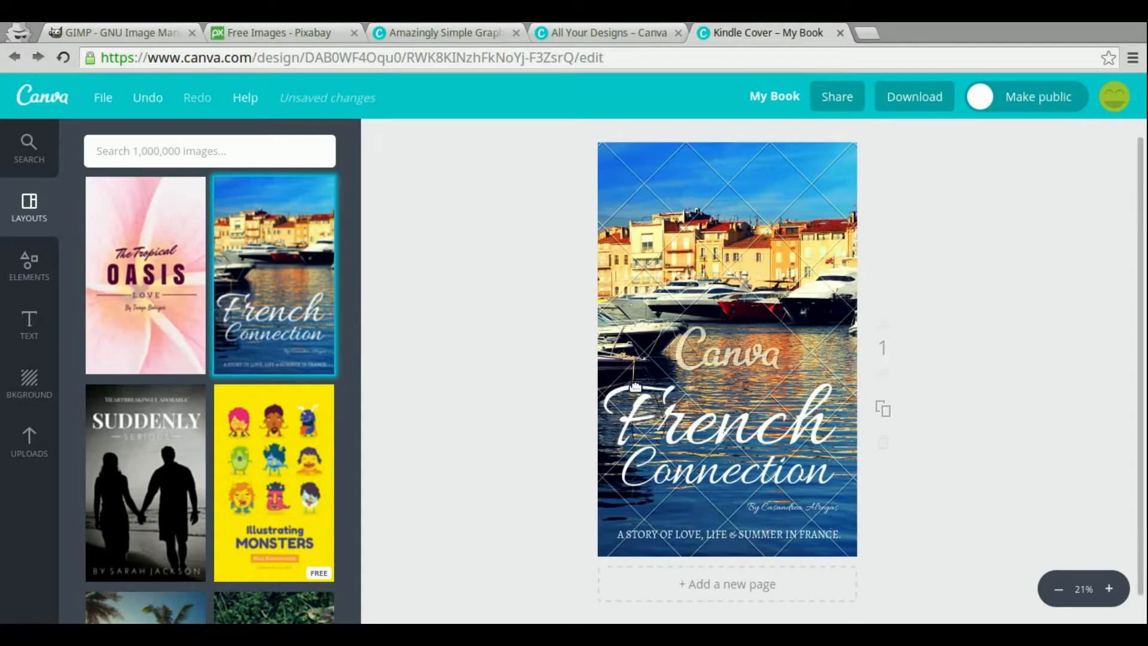
{"action": "left_click", "coordinate": [691, 209]}
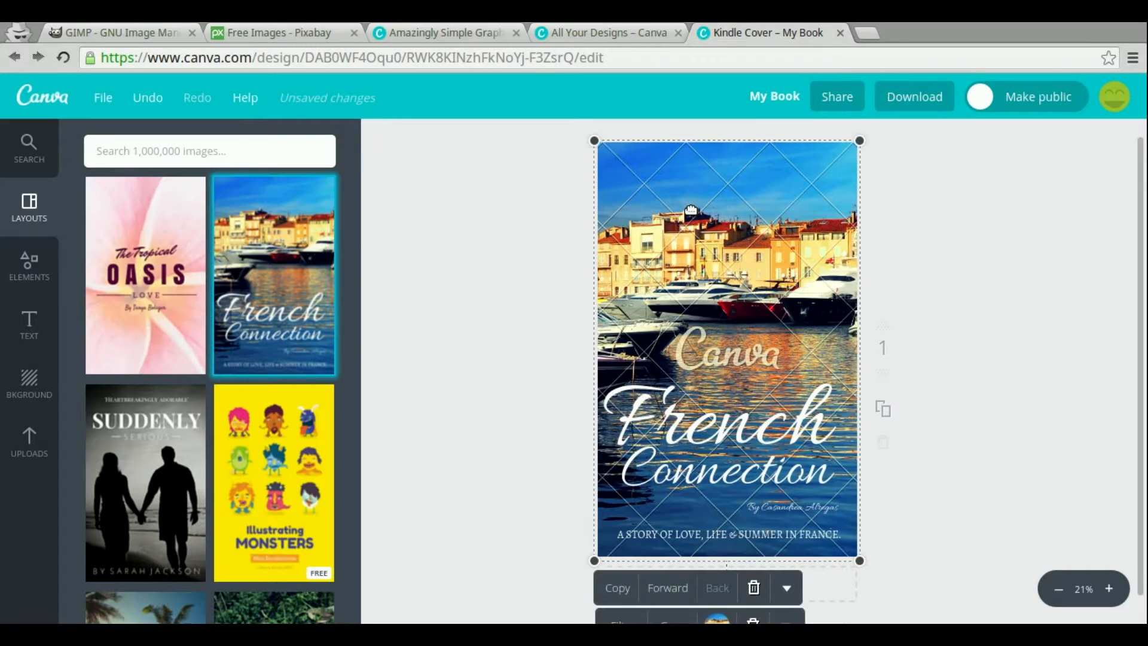
{"action": "key", "text": "Delete"}
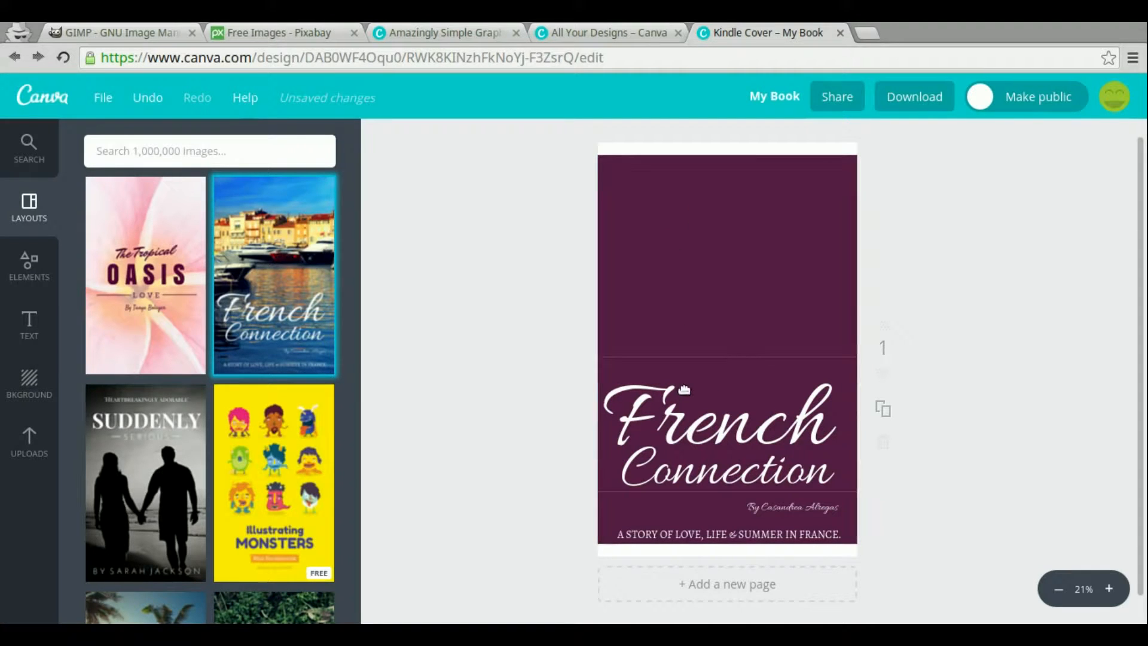
Switch to the Pixabay tab and search for flowers
{"action": "left_click", "coordinate": [85, 30]}
{"action": "left_click", "coordinate": [247, 24]}
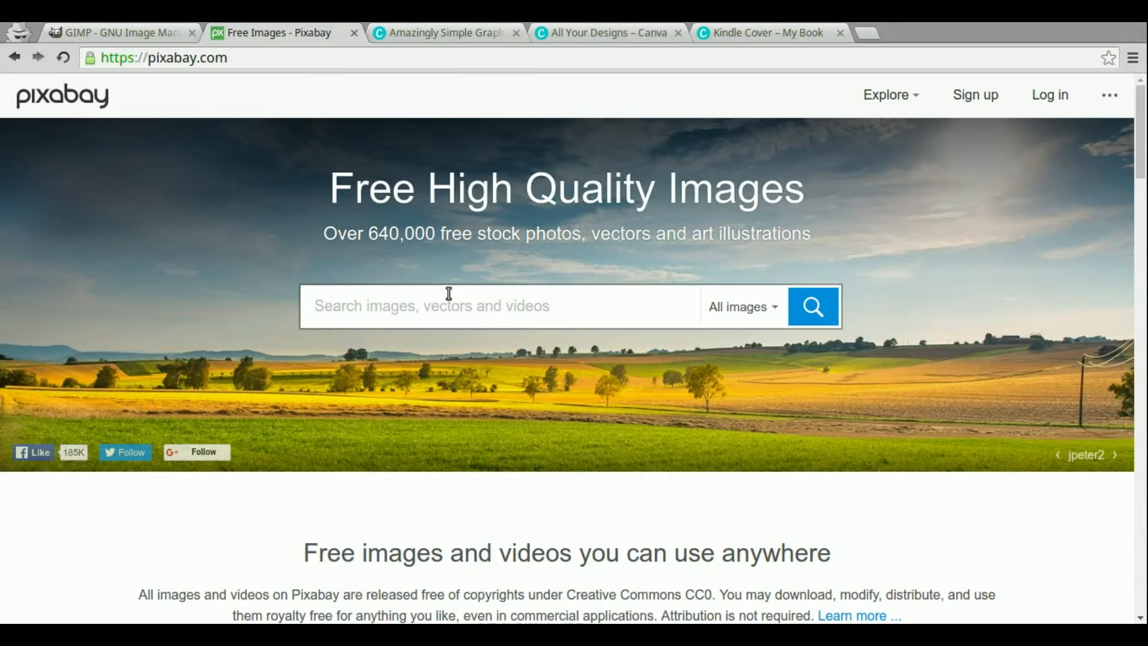
{"action": "type", "text": "flowers"}
{"action": "key", "text": "Return"}
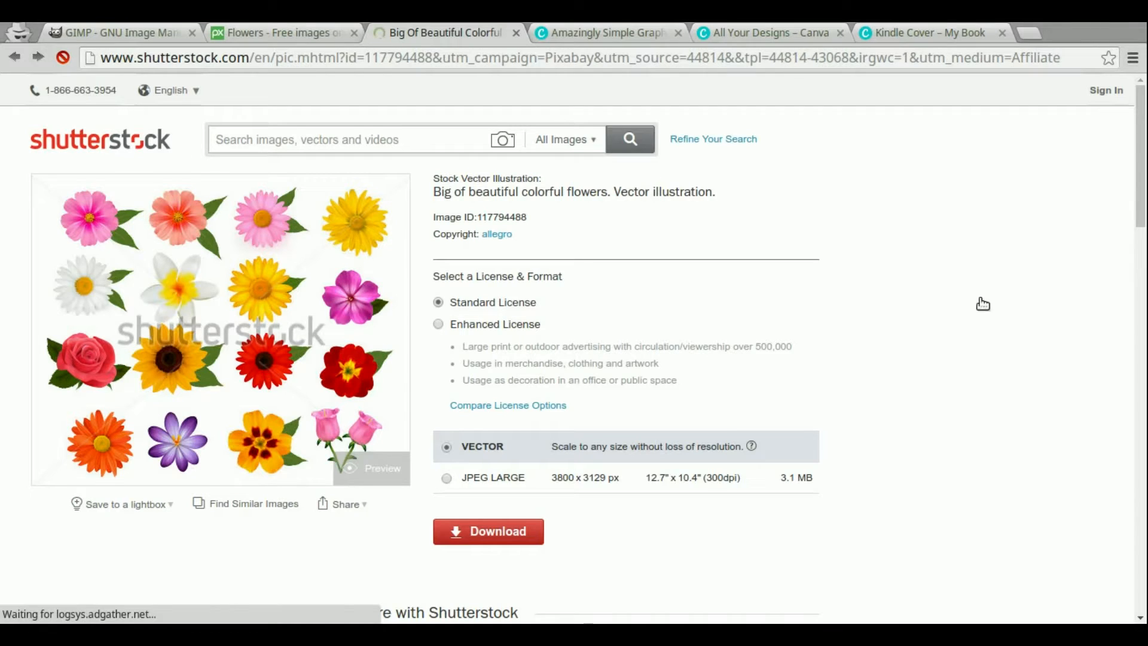
Close the Shutterstock tab that opened alongside the search results
{"action": "scroll", "coordinate": [1009, 296], "scroll_direction": "down", "scroll_amount": 7}
{"action": "scroll", "coordinate": [1009, 296], "scroll_direction": "up", "scroll_amount": 4}
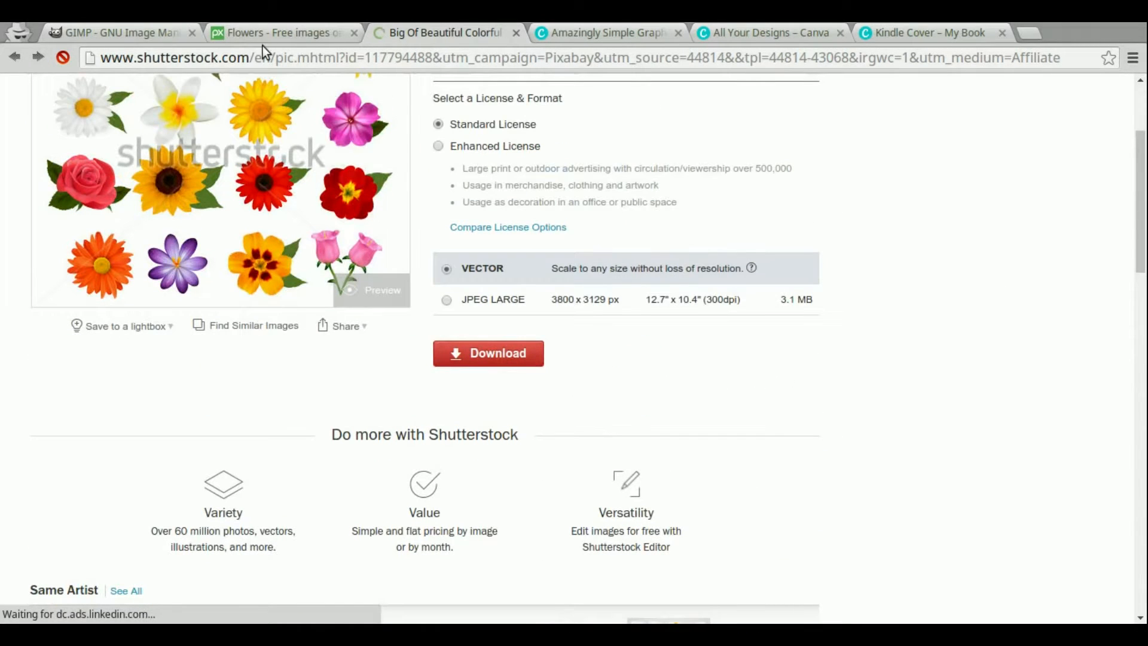
{"action": "left_click", "coordinate": [516, 34]}
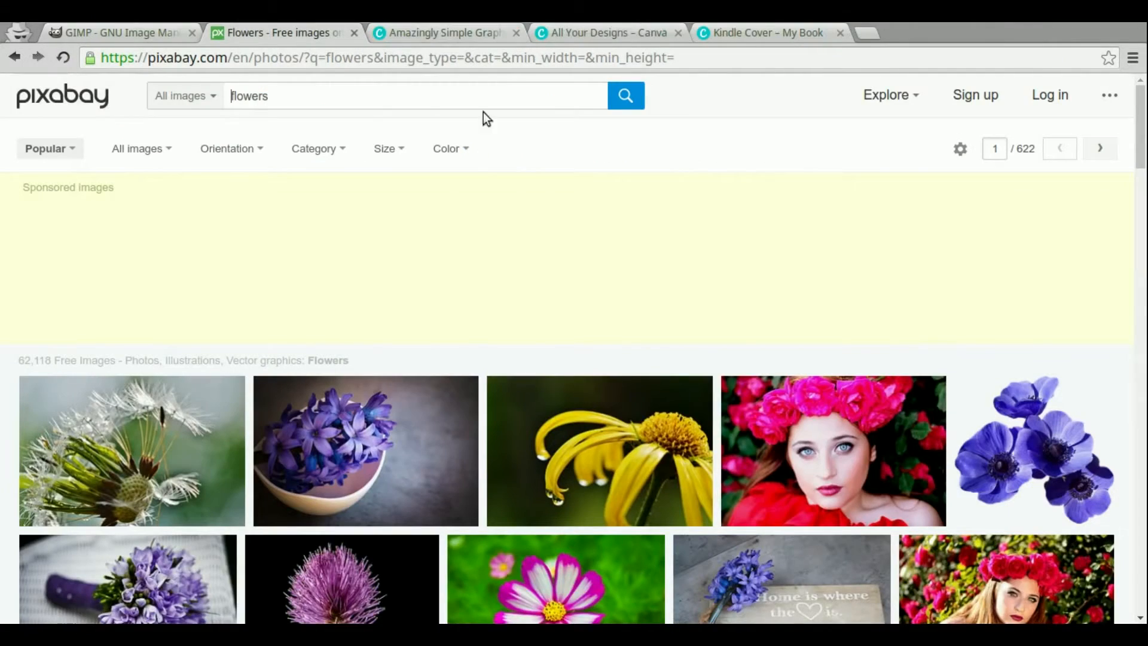
Open the pink-and-white Gesanghua flower photo from the flowers results
{"action": "scroll", "coordinate": [742, 436], "scroll_direction": "down", "scroll_amount": 3}
{"action": "scroll", "coordinate": [741, 436], "scroll_direction": "down", "scroll_amount": 2}
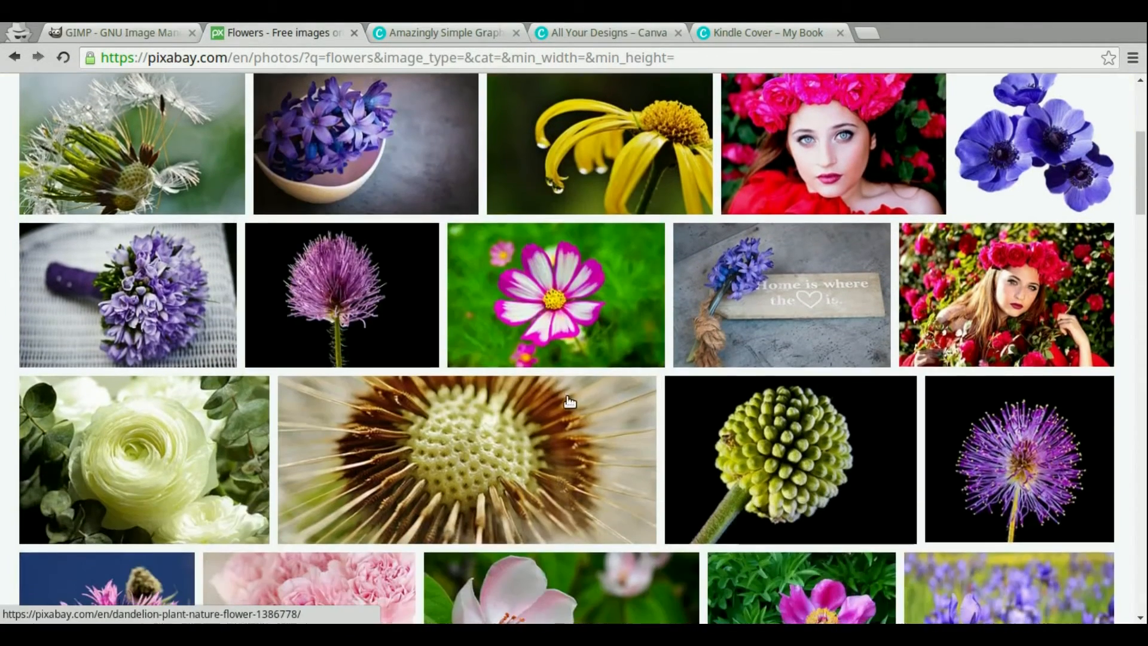
{"action": "mouse_move", "coordinate": [548, 301]}
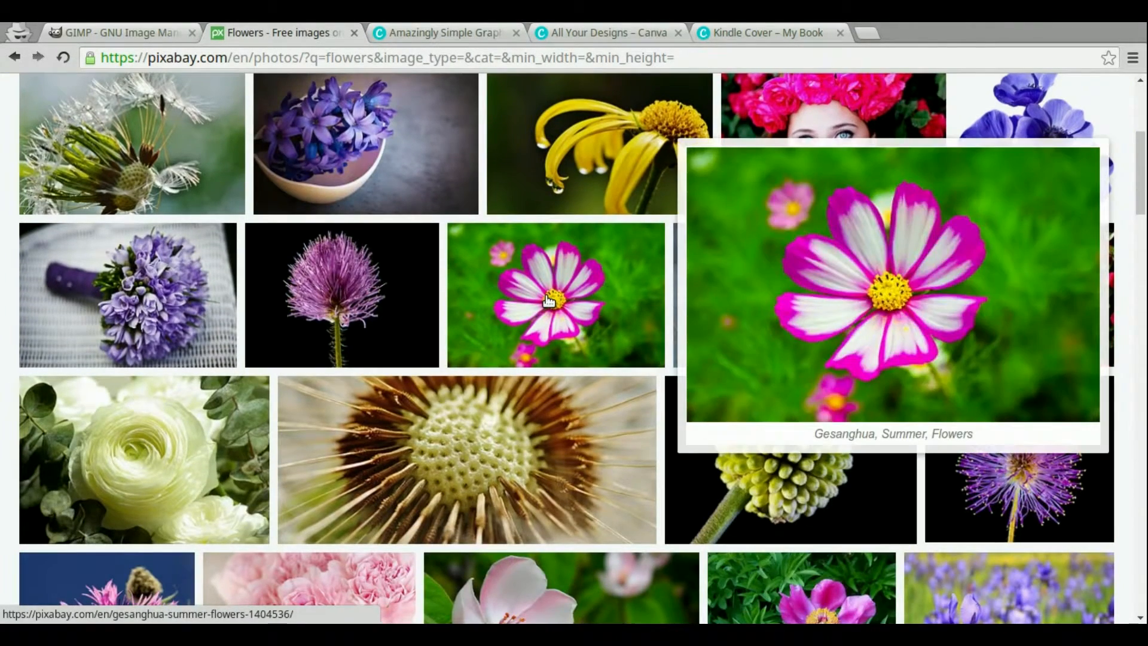
{"action": "left_click", "coordinate": [551, 297]}
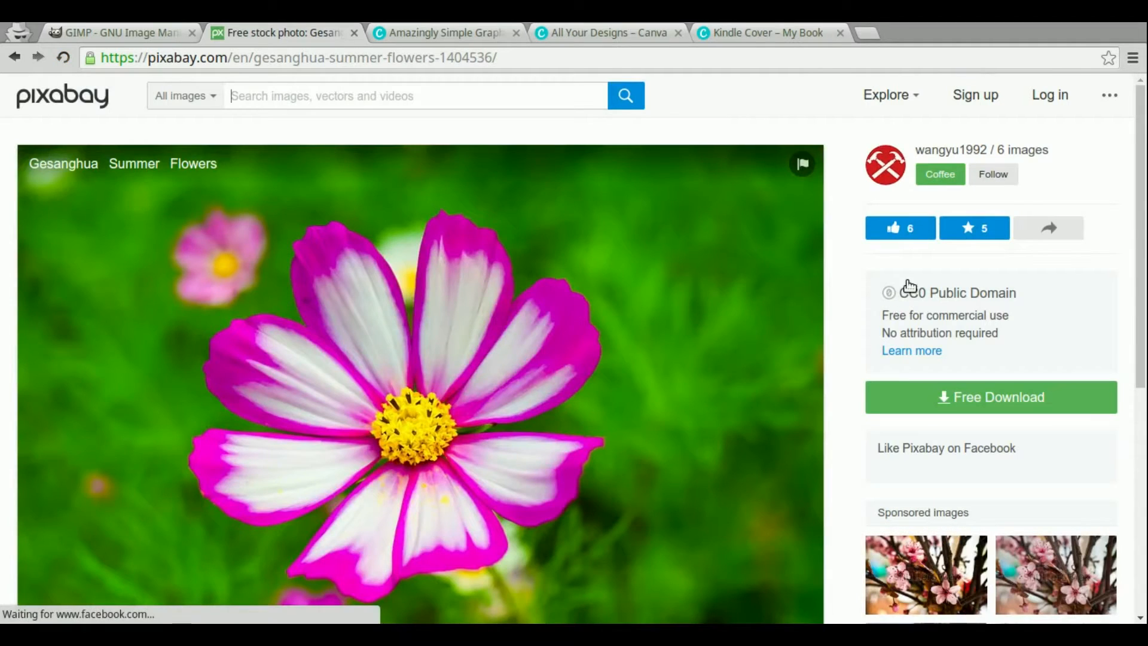
Start a free download of the photo at 1920×1280 size and submit the captcha text
{"action": "left_click", "coordinate": [954, 404]}
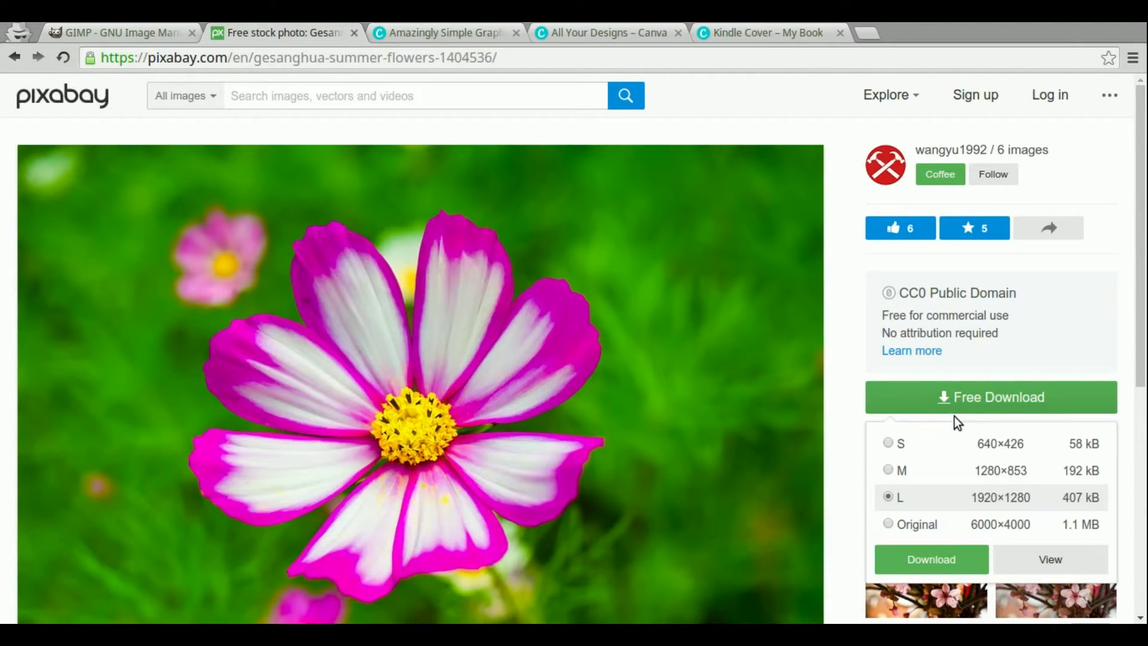
{"action": "left_click", "coordinate": [901, 566]}
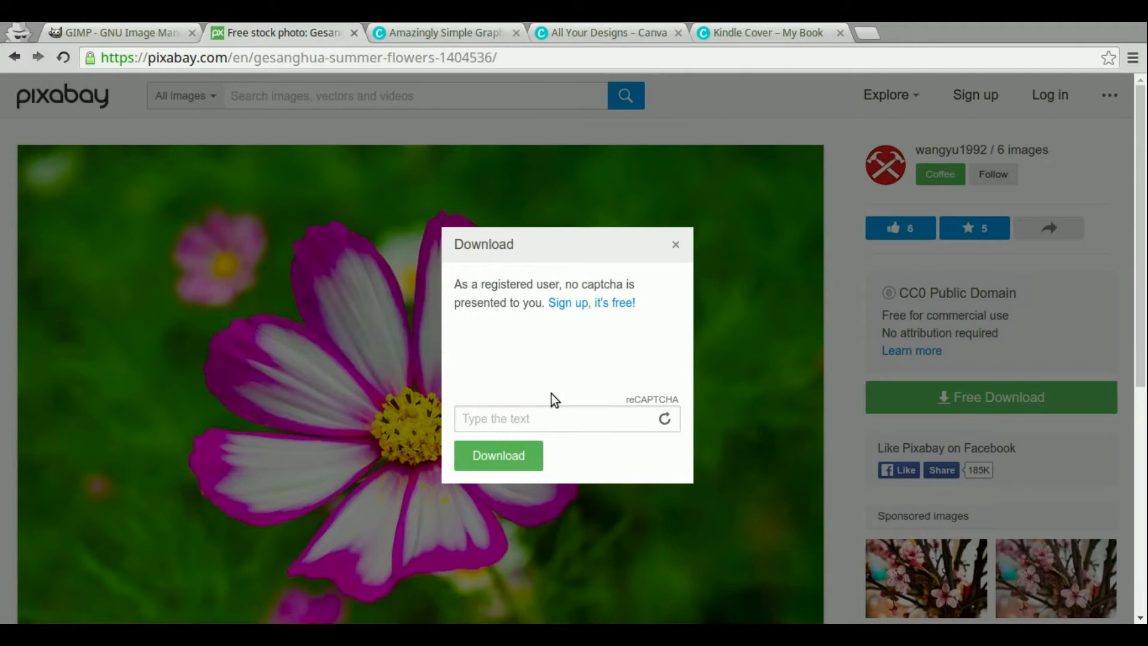
{"action": "left_click", "coordinate": [549, 421]}
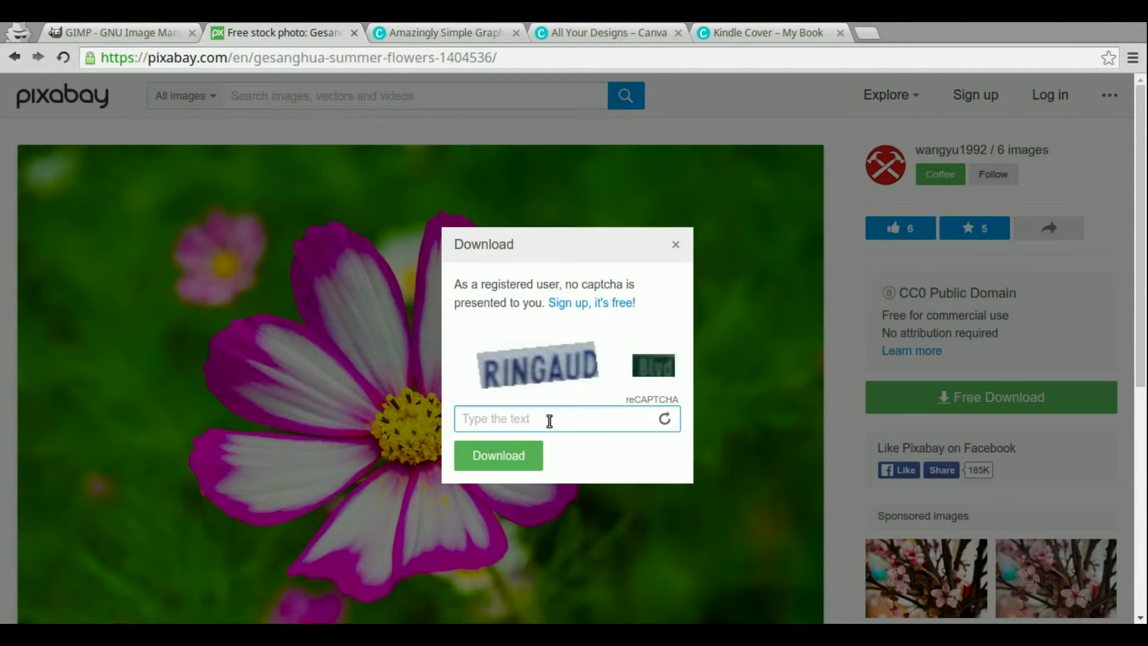
{"action": "type", "text": "ringaud"}
{"action": "left_click", "coordinate": [490, 461]}
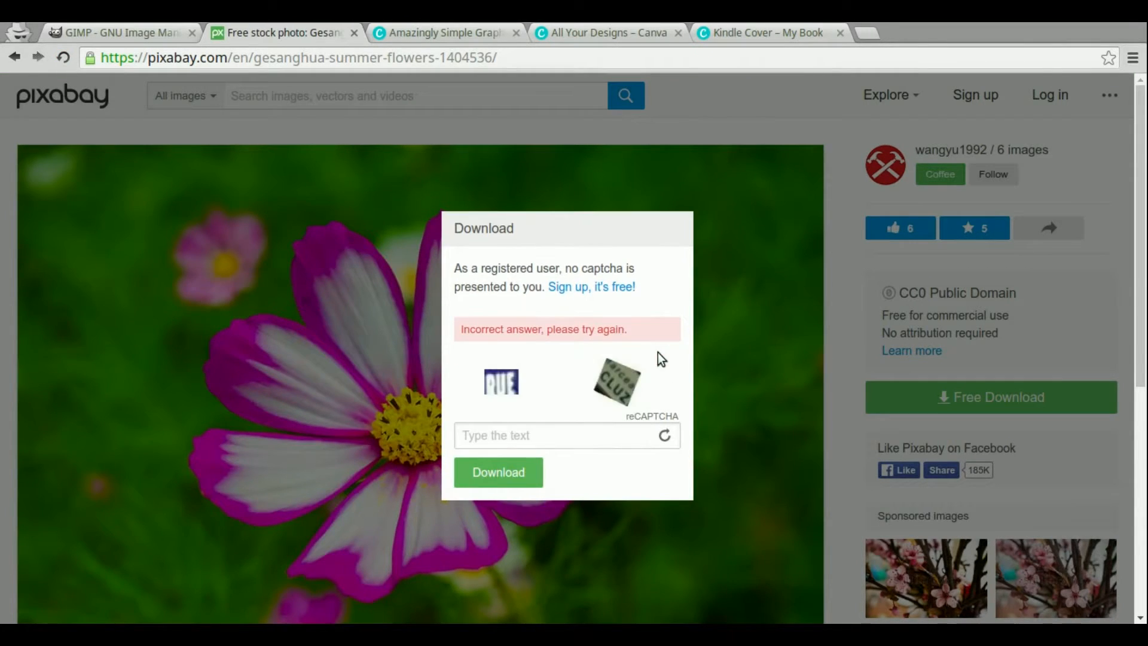
Refresh the captcha and submit the new captcha text to download the photo
{"action": "left_click", "coordinate": [583, 437]}
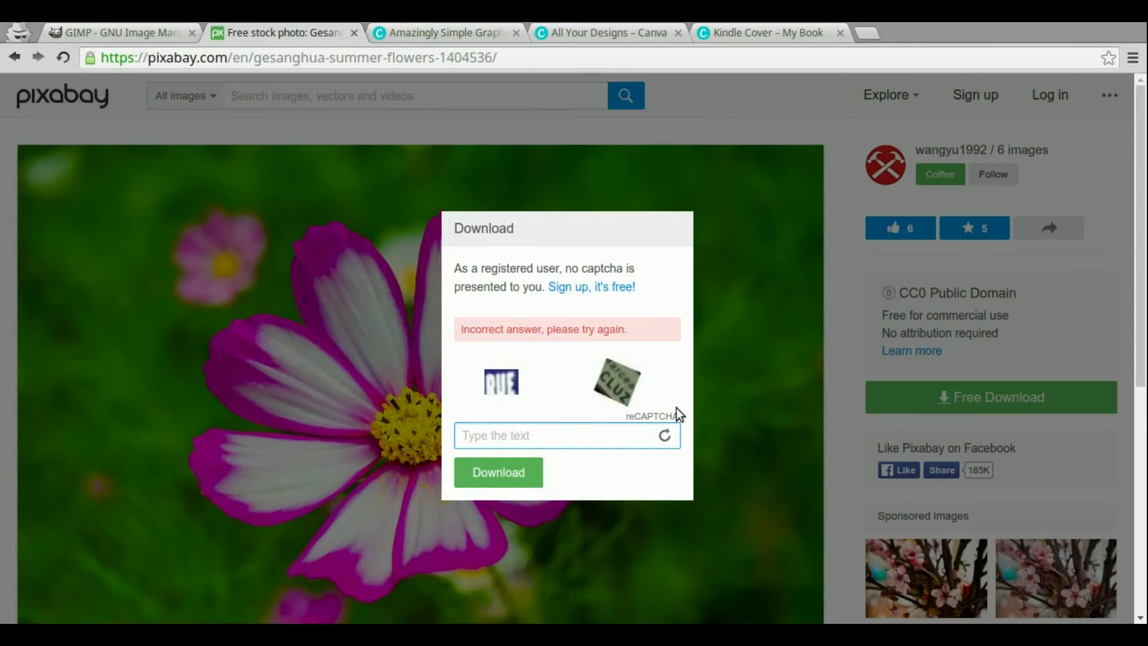
{"action": "left_click", "coordinate": [665, 435]}
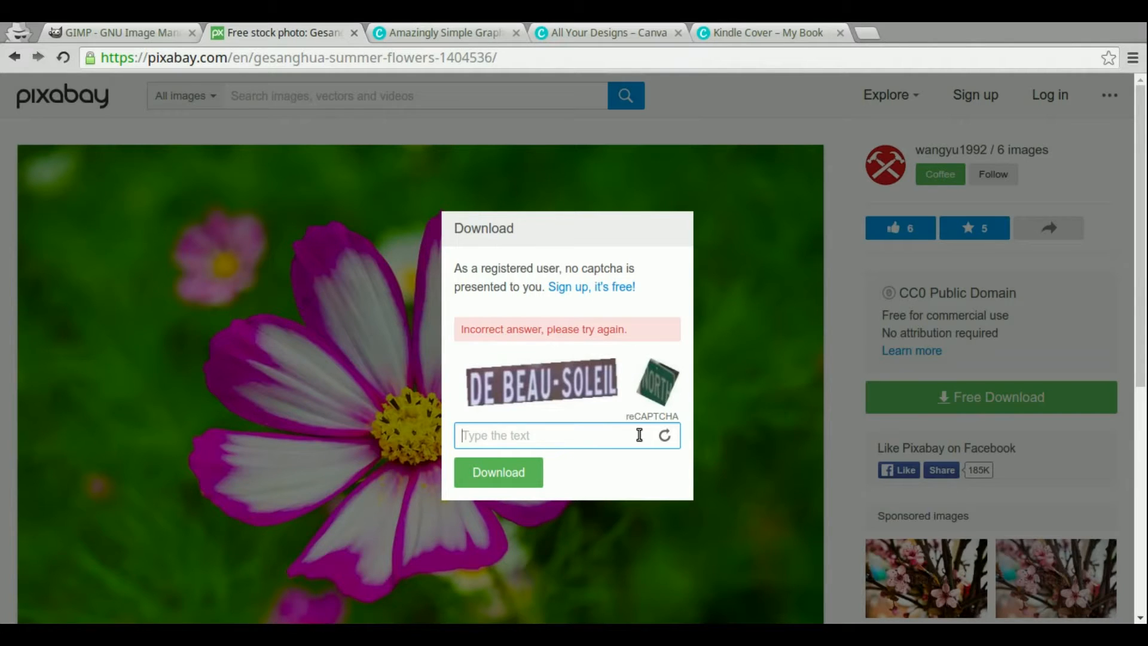
{"action": "left_click", "coordinate": [664, 435]}
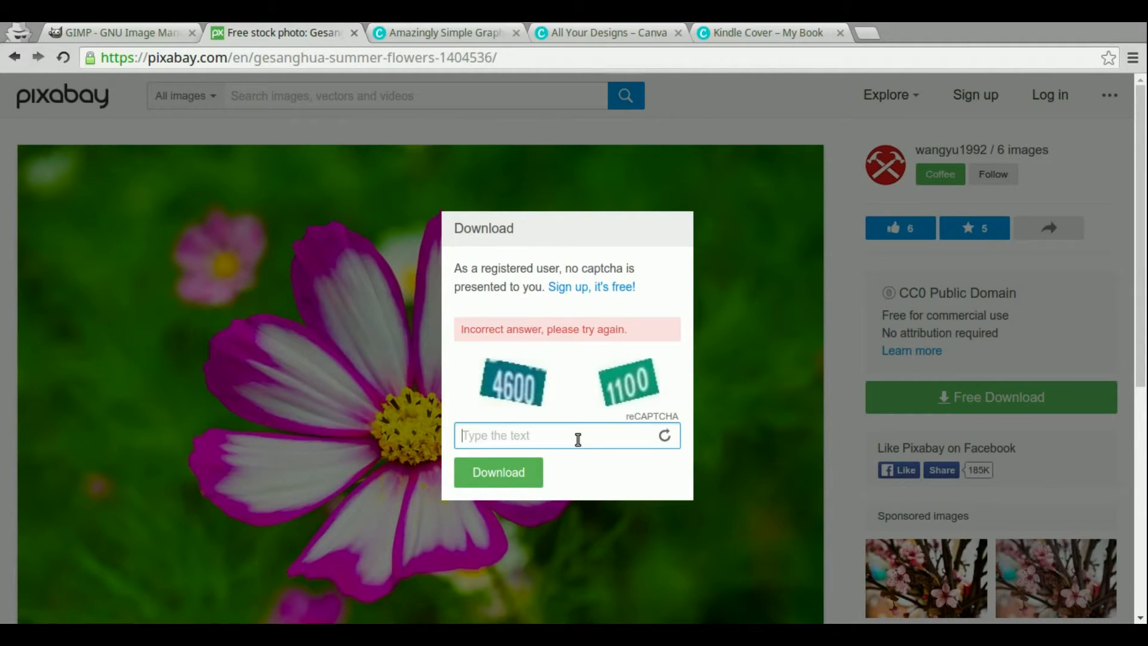
{"action": "type", "text": "4600 1100"}
{"action": "left_click", "coordinate": [514, 482]}
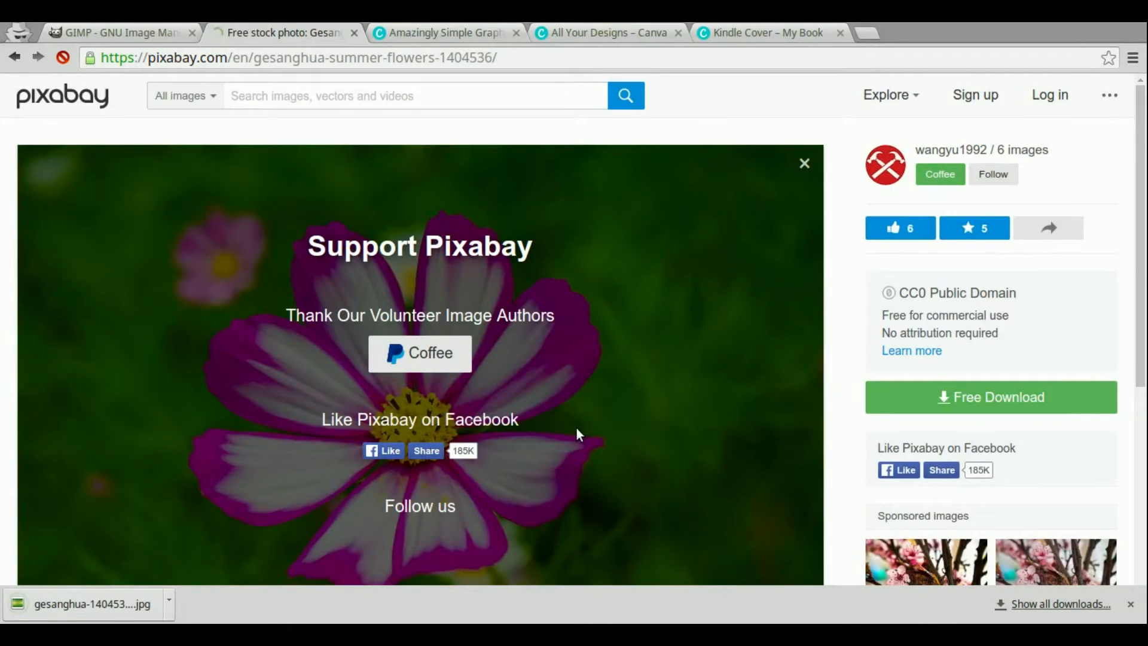
Return to the Kindle Cover design and upload the downloaded gesanghua photo from the Downloads folder
{"action": "left_click", "coordinate": [1130, 604]}
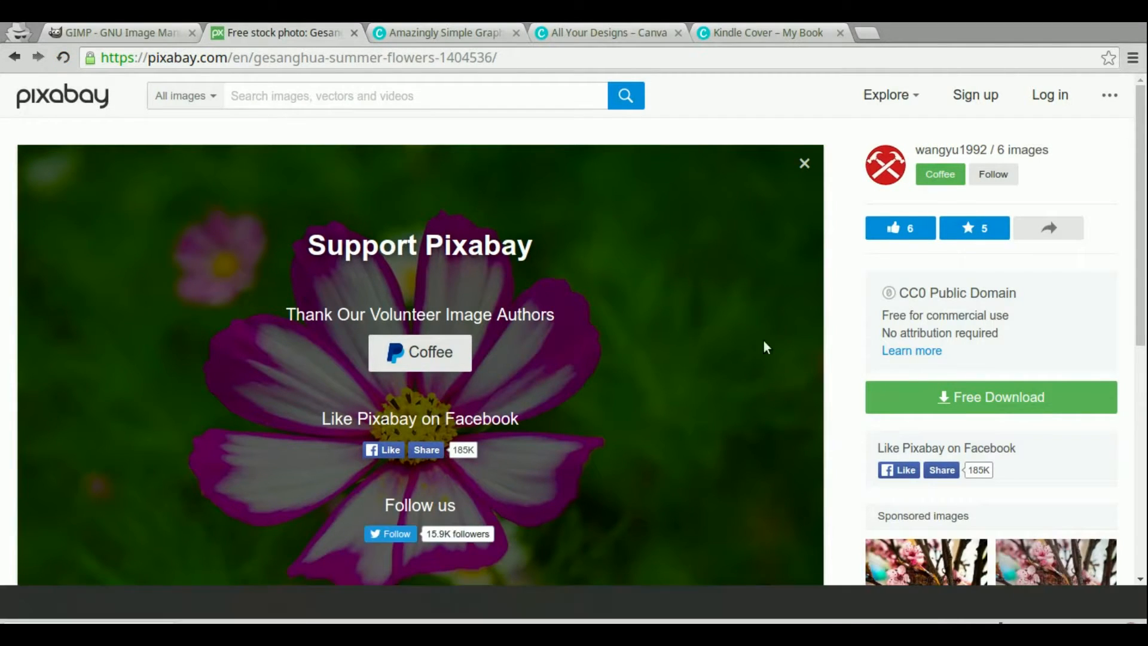
{"action": "left_click", "coordinate": [798, 28]}
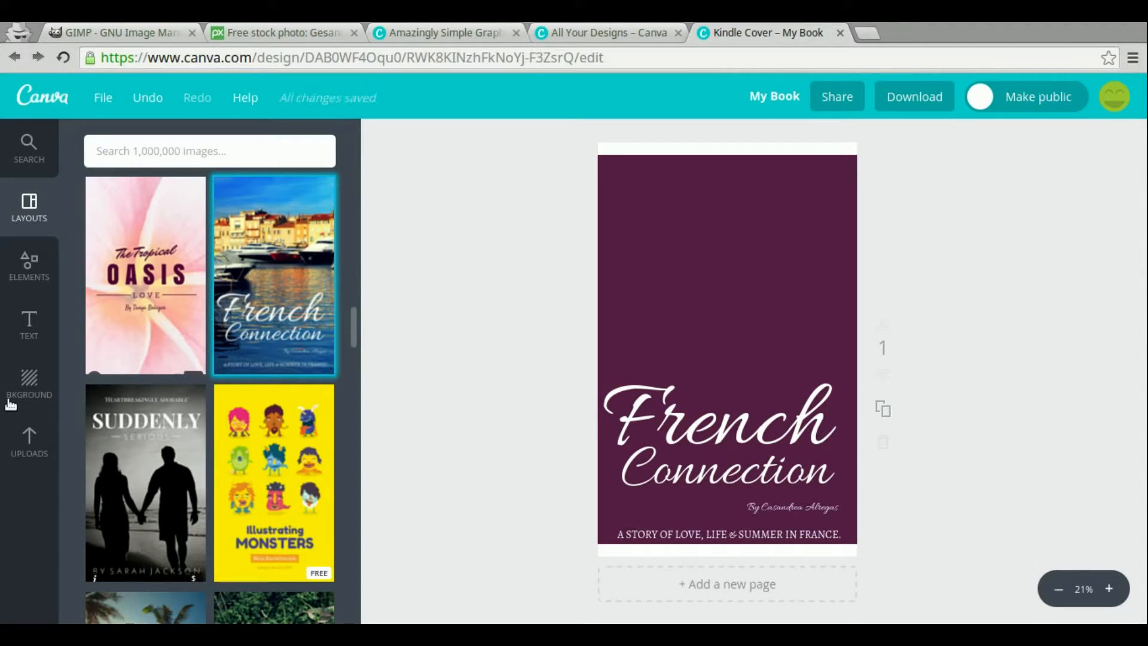
{"action": "left_click", "coordinate": [30, 436]}
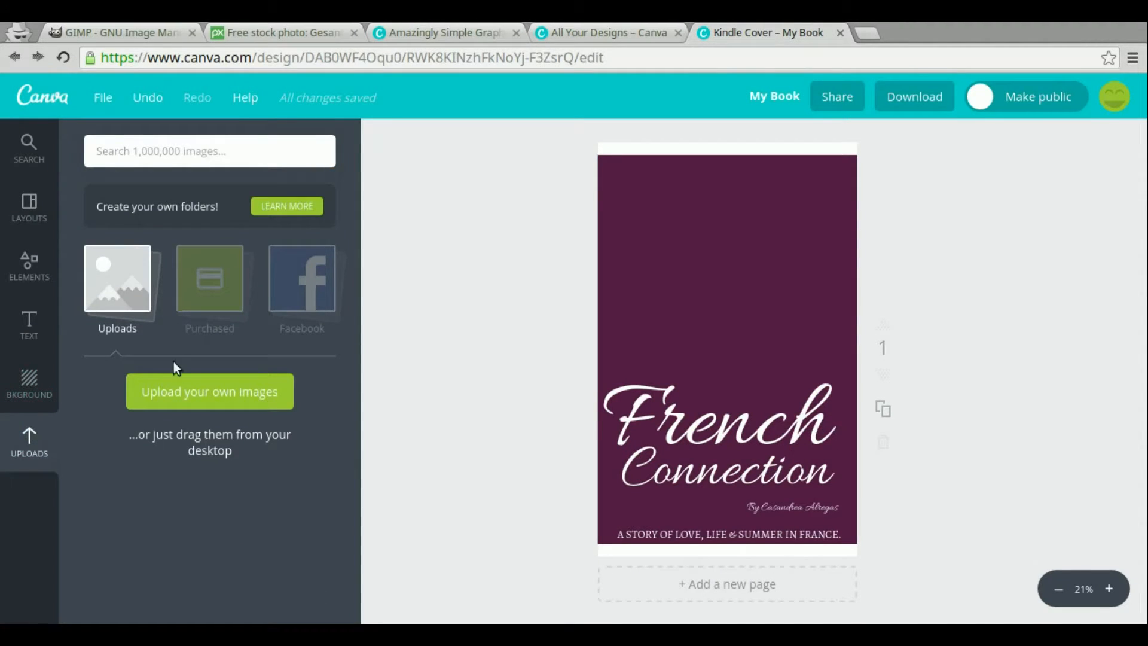
{"action": "left_click", "coordinate": [179, 404]}
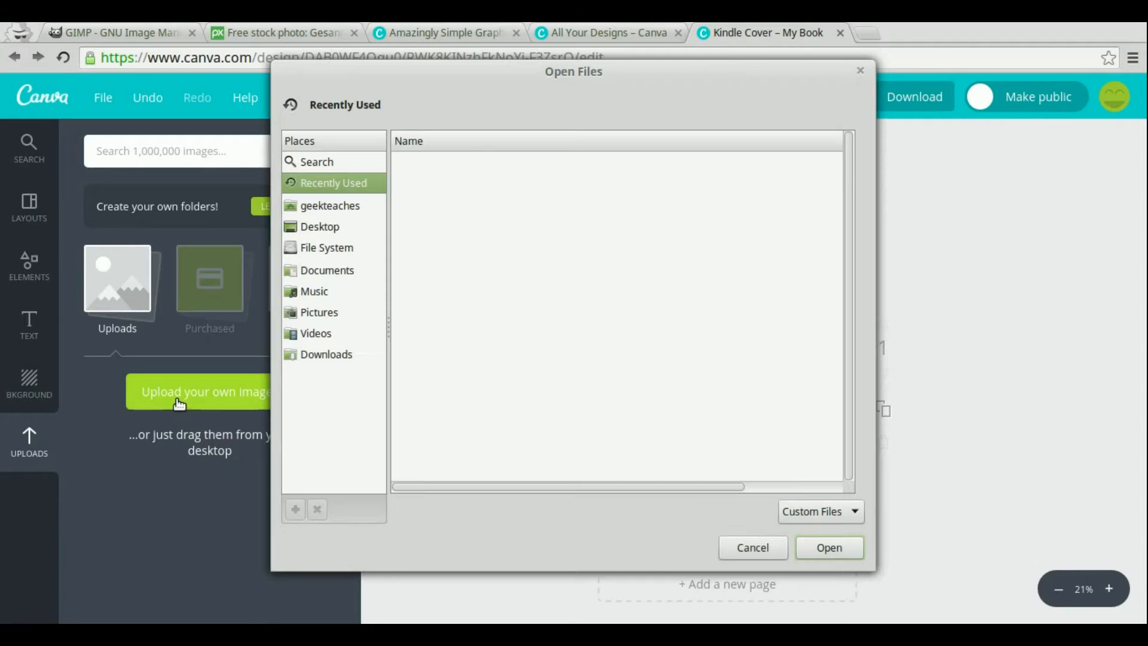
{"action": "left_click", "coordinate": [325, 356]}
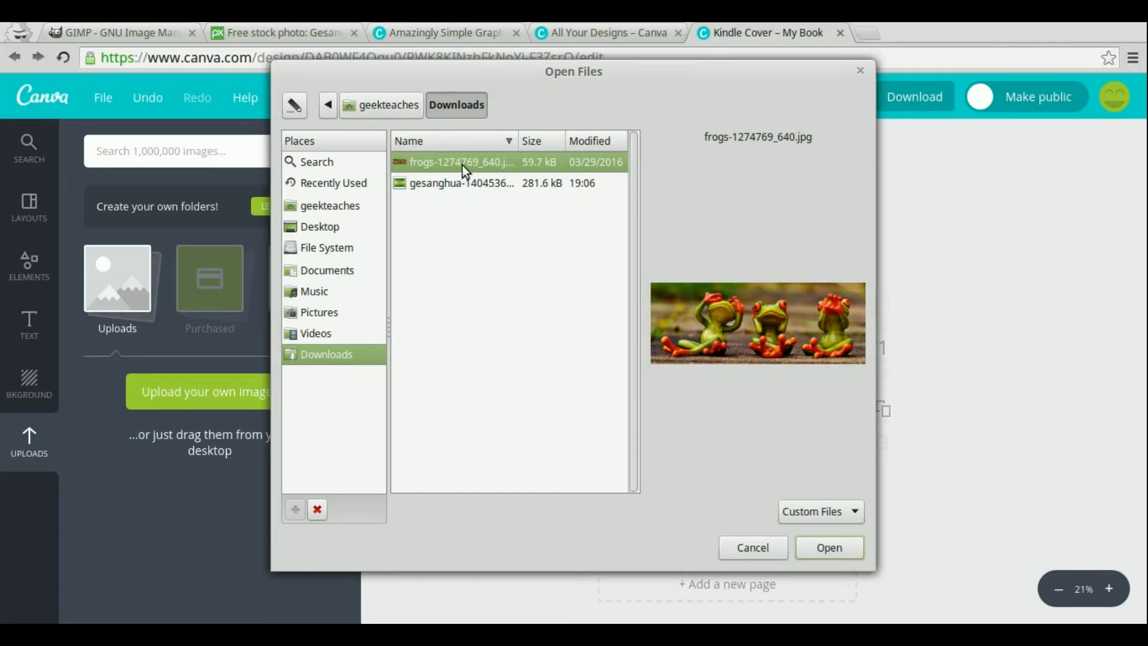
{"action": "left_click", "coordinate": [458, 181]}
{"action": "double_click", "coordinate": [458, 182]}
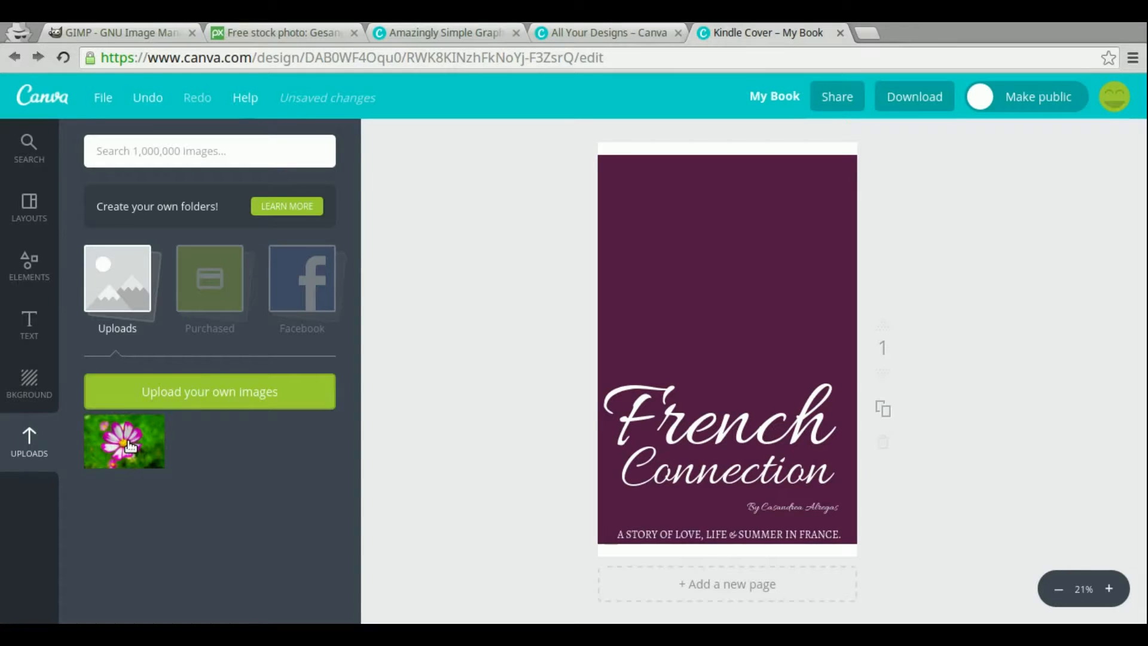
Add the uploaded flower photo to the cover and enlarge it to fill the whole page
{"action": "left_click", "coordinate": [131, 445]}
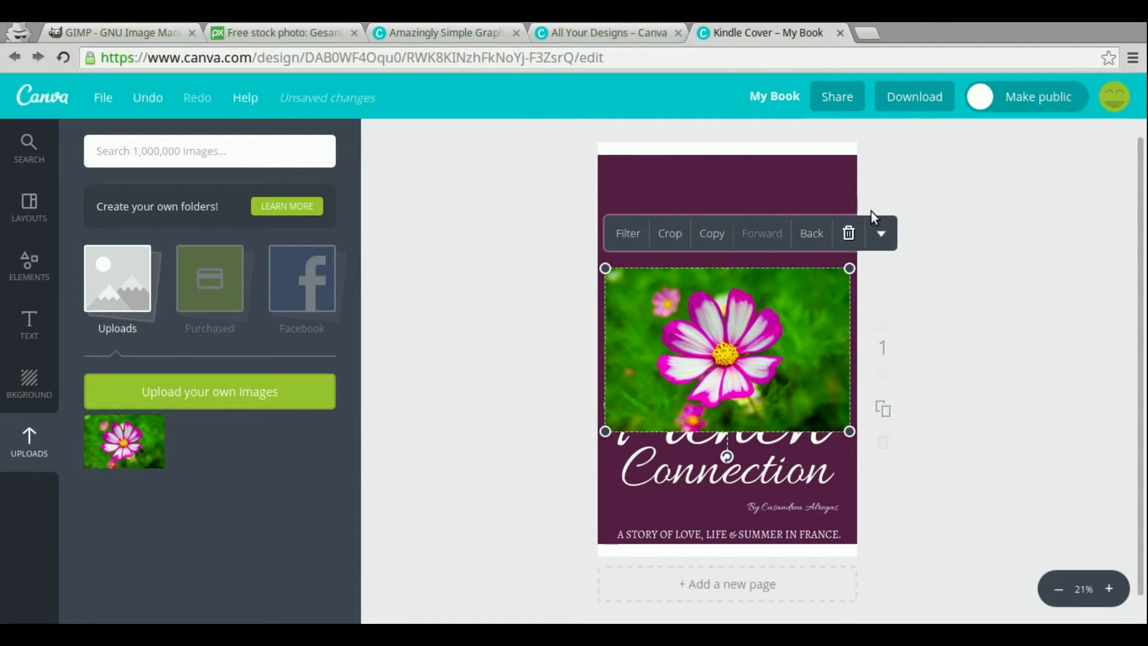
{"action": "left_click_drag", "start_coordinate": [852, 265], "coordinate": [842, 174]}
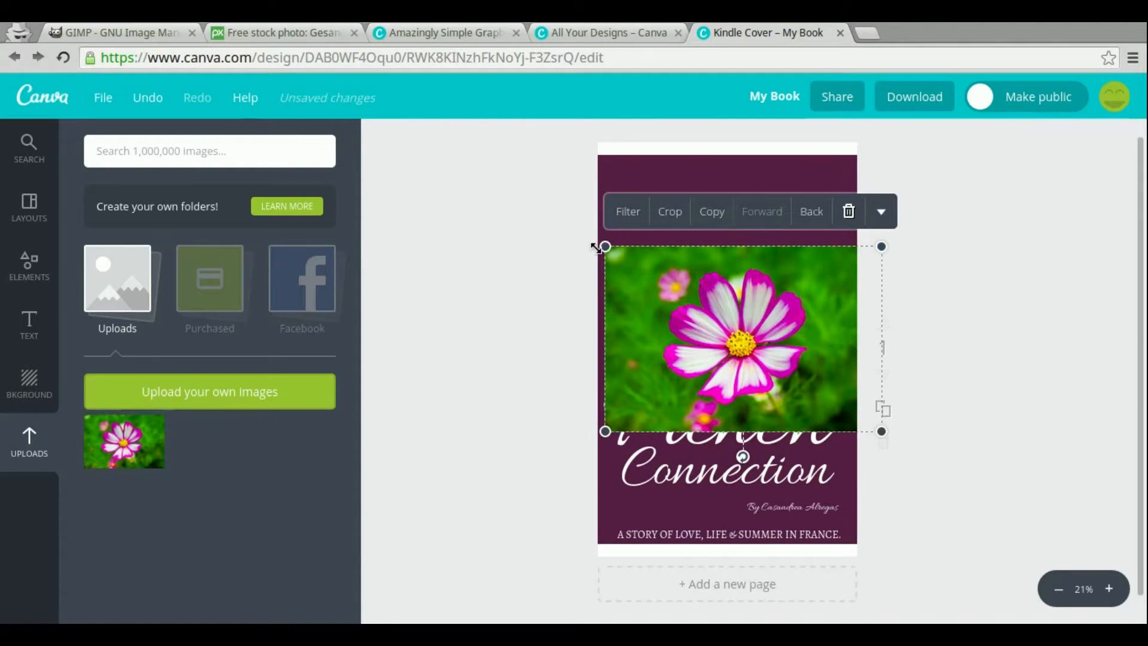
{"action": "left_click_drag", "start_coordinate": [605, 247], "coordinate": [543, 42]}
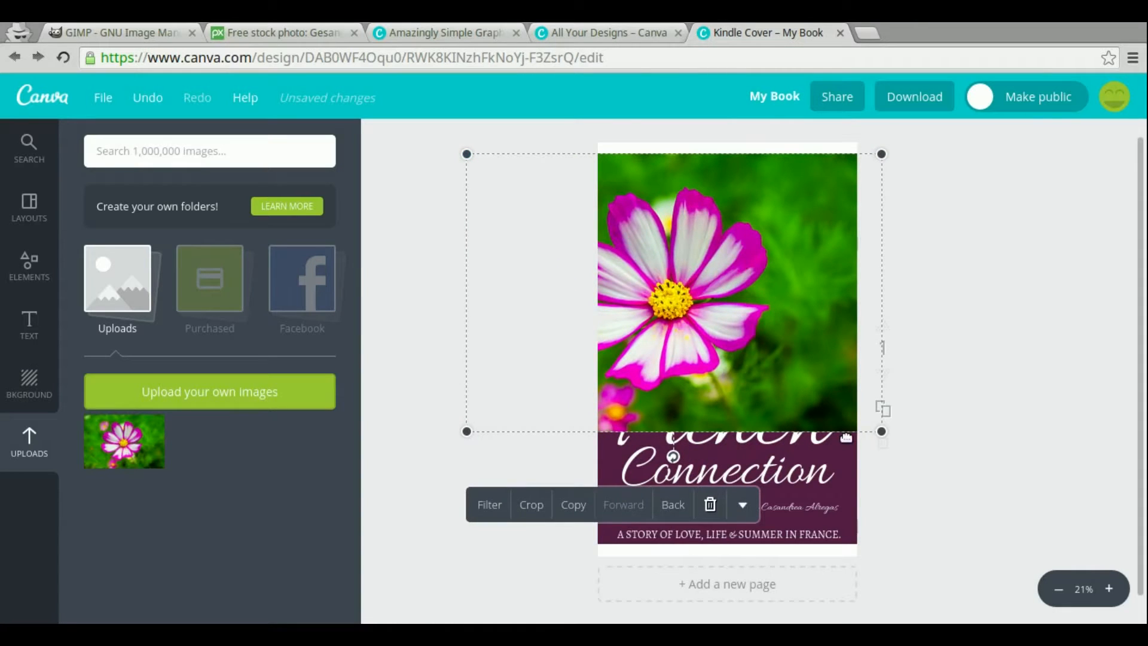
{"action": "left_click_drag", "start_coordinate": [877, 430], "coordinate": [1013, 604]}
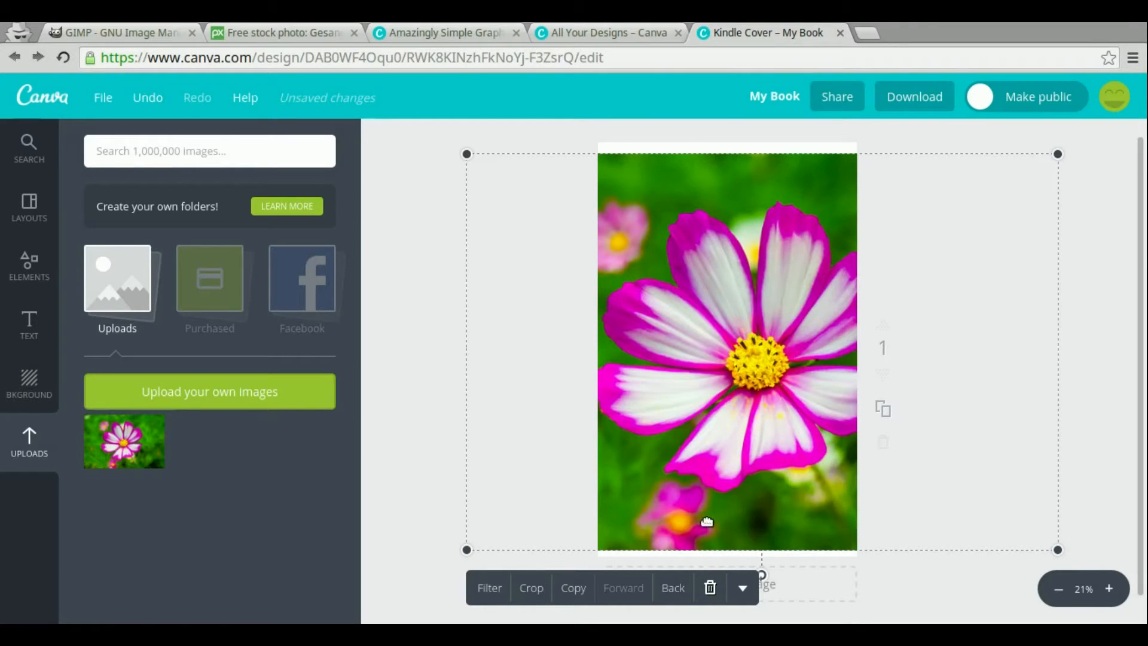
Send the flower photo backward behind the title and subtitle text
{"action": "left_click", "coordinate": [674, 589]}
{"action": "left_click", "coordinate": [674, 589]}
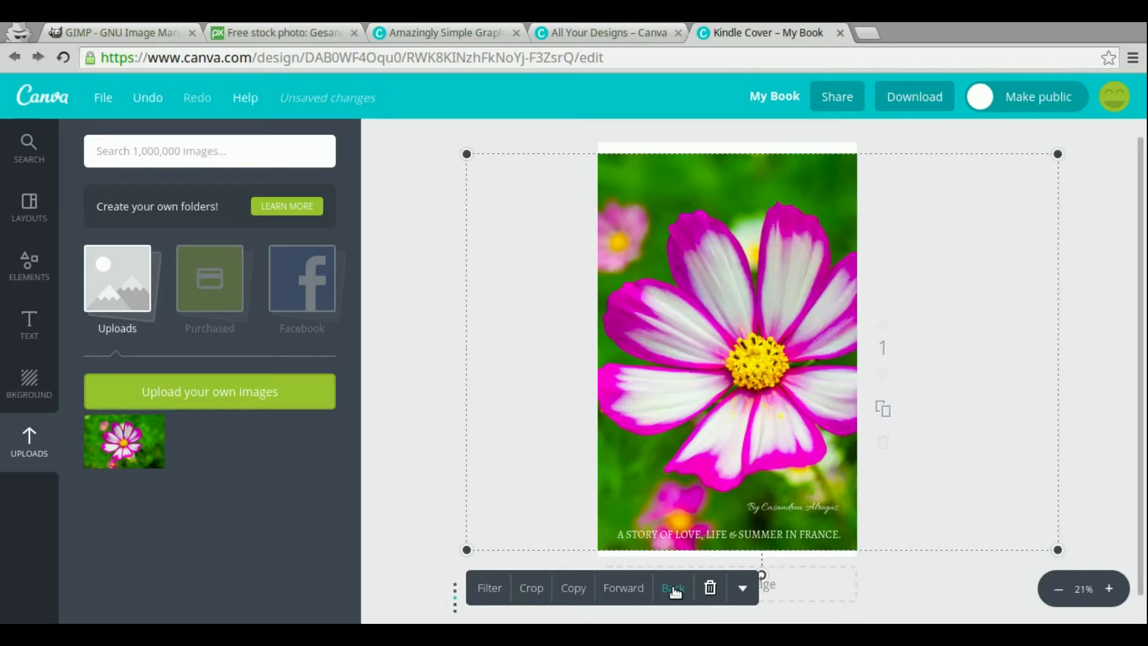
{"action": "left_click", "coordinate": [674, 589]}
{"action": "left_click", "coordinate": [672, 586]}
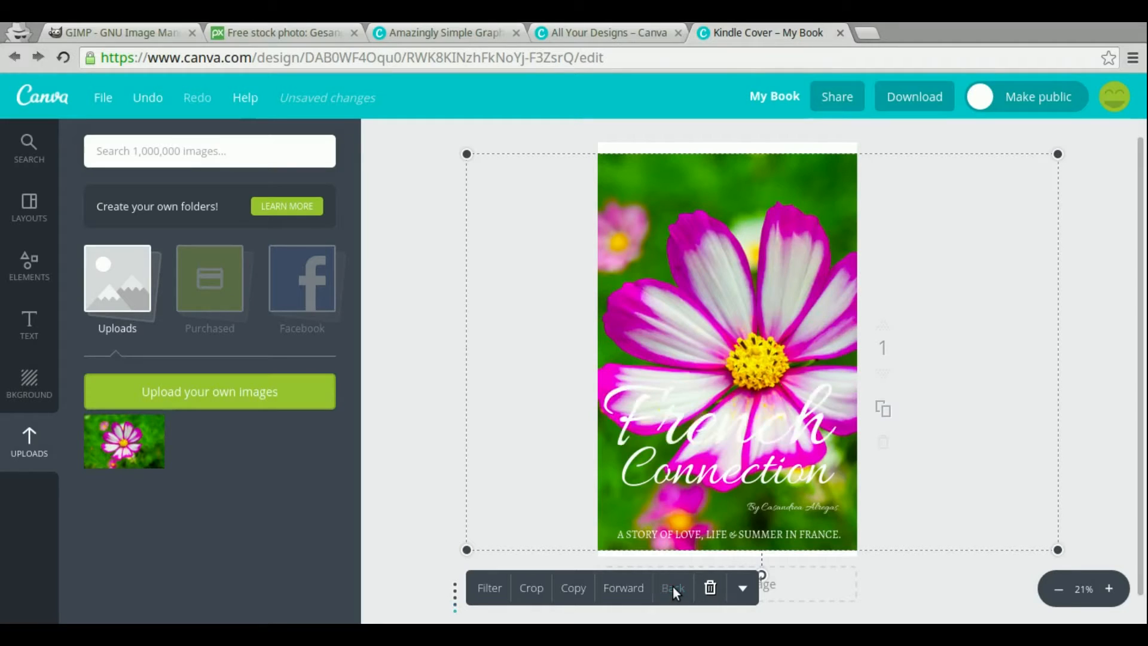
{"action": "left_click", "coordinate": [427, 409]}
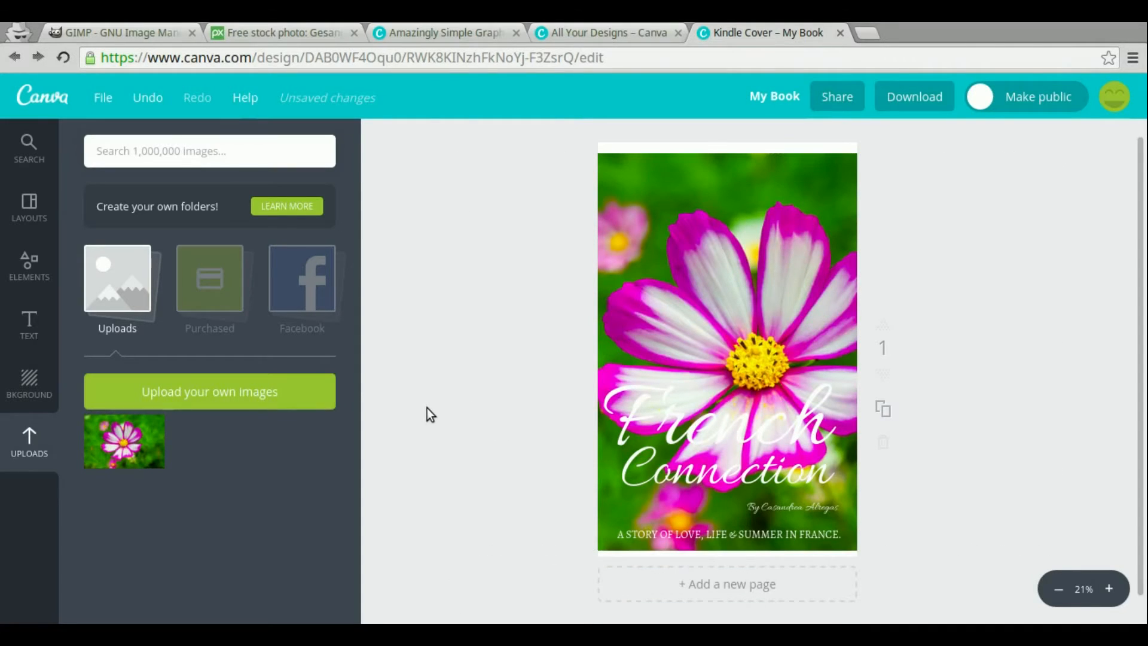
Change the colour of the "Connection" title text to red
{"action": "left_click", "coordinate": [727, 432]}
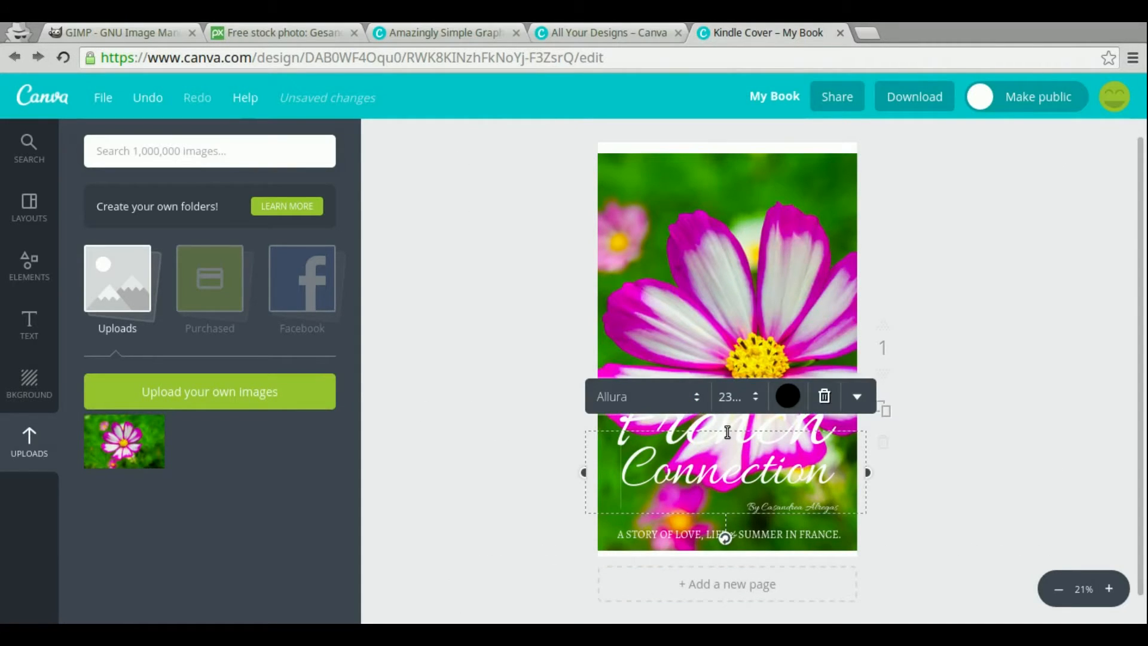
{"action": "left_click", "coordinate": [800, 401]}
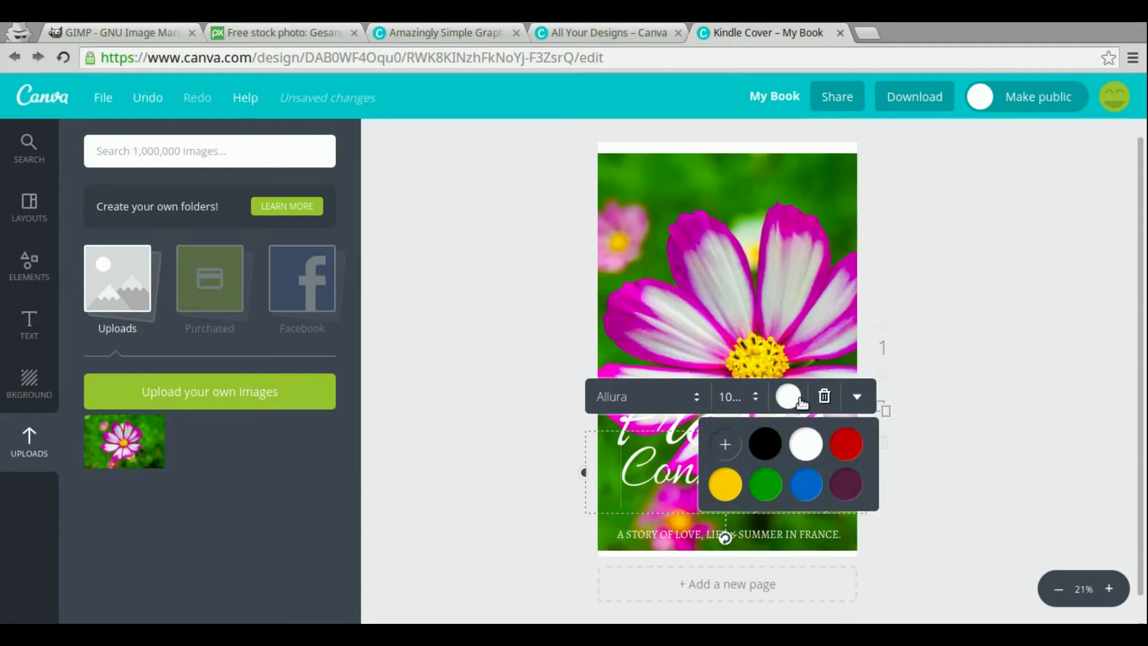
{"action": "left_click", "coordinate": [843, 448]}
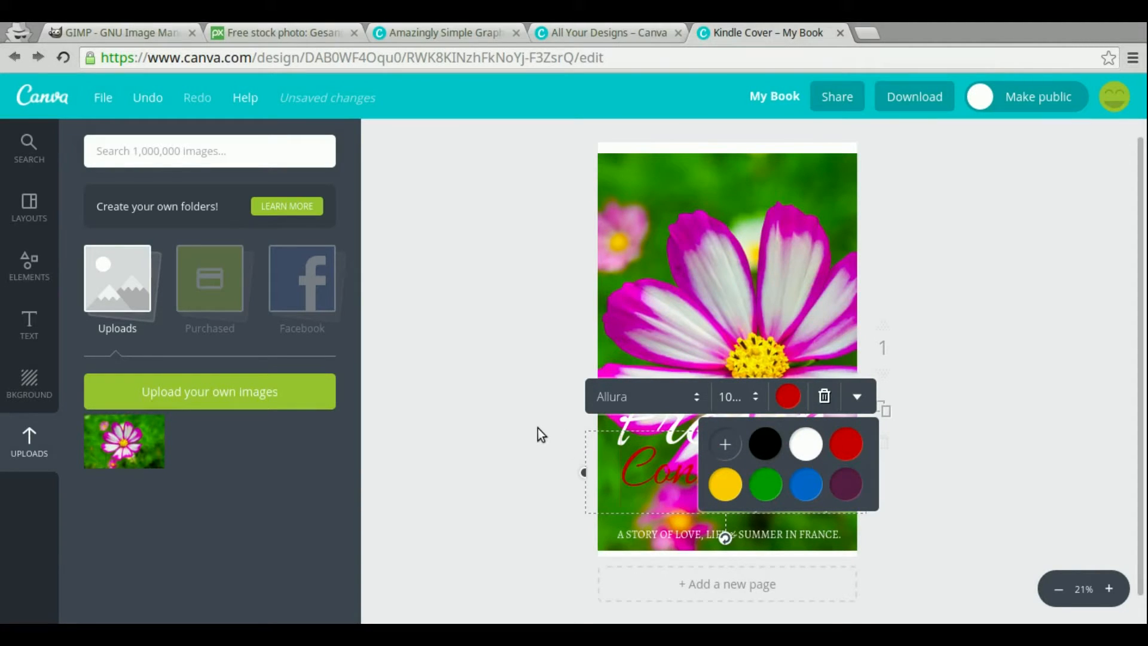
{"action": "left_click", "coordinate": [556, 434]}
Change the colour of the "French" title text to red
{"action": "left_click", "coordinate": [670, 416]}
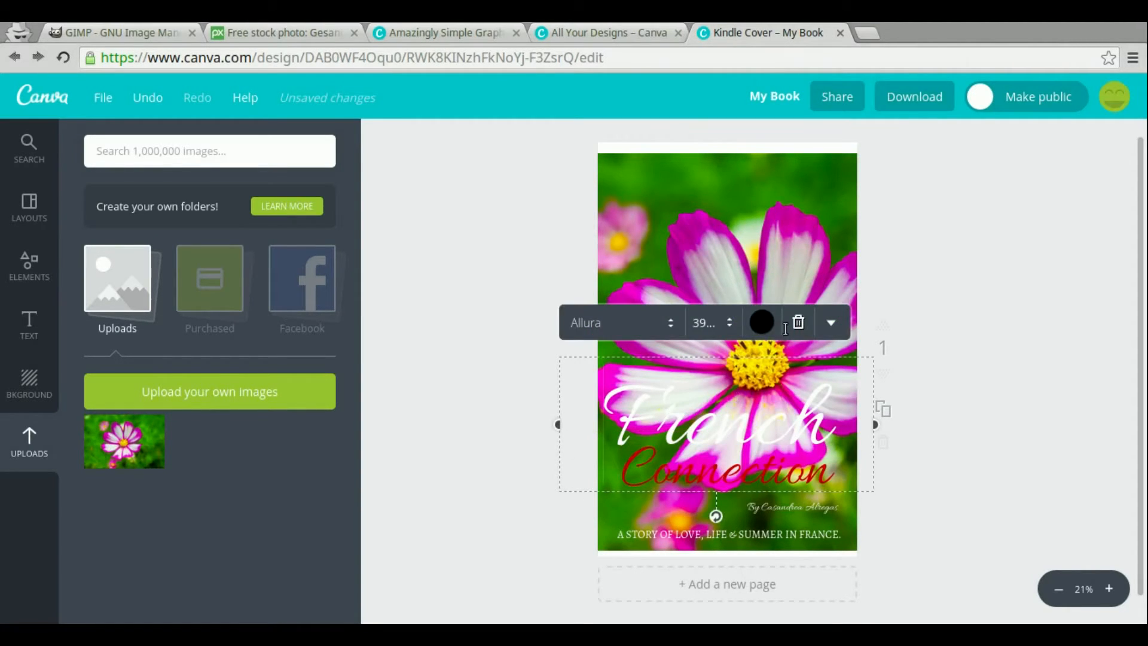
{"action": "left_click", "coordinate": [762, 323]}
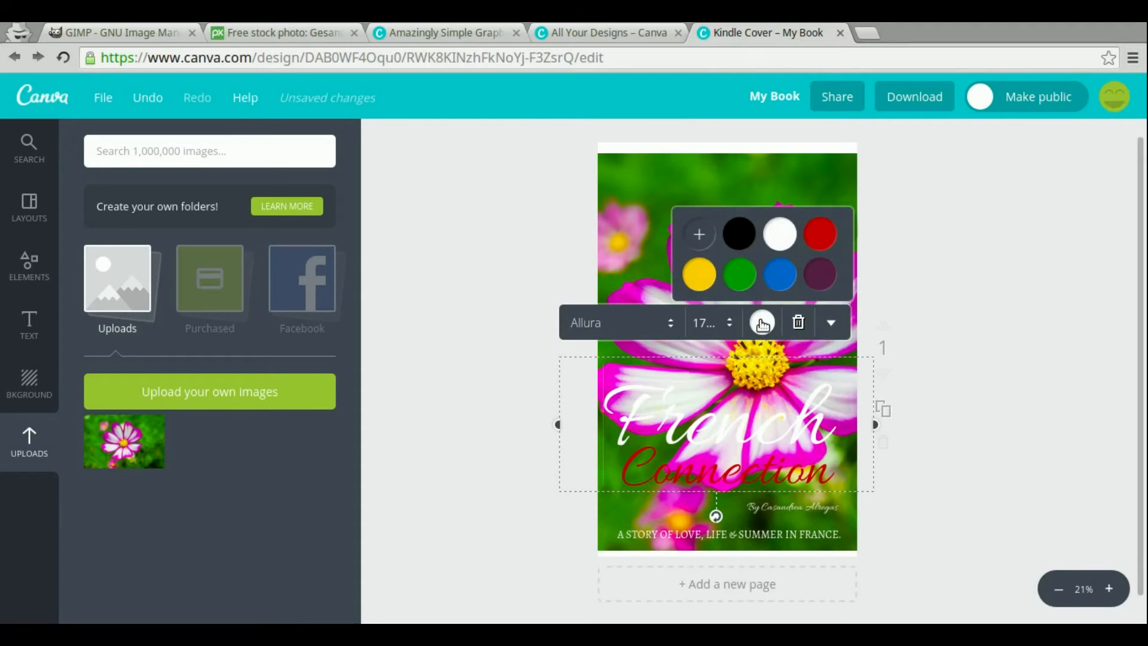
{"action": "left_click", "coordinate": [822, 232]}
{"action": "left_click", "coordinate": [542, 512]}
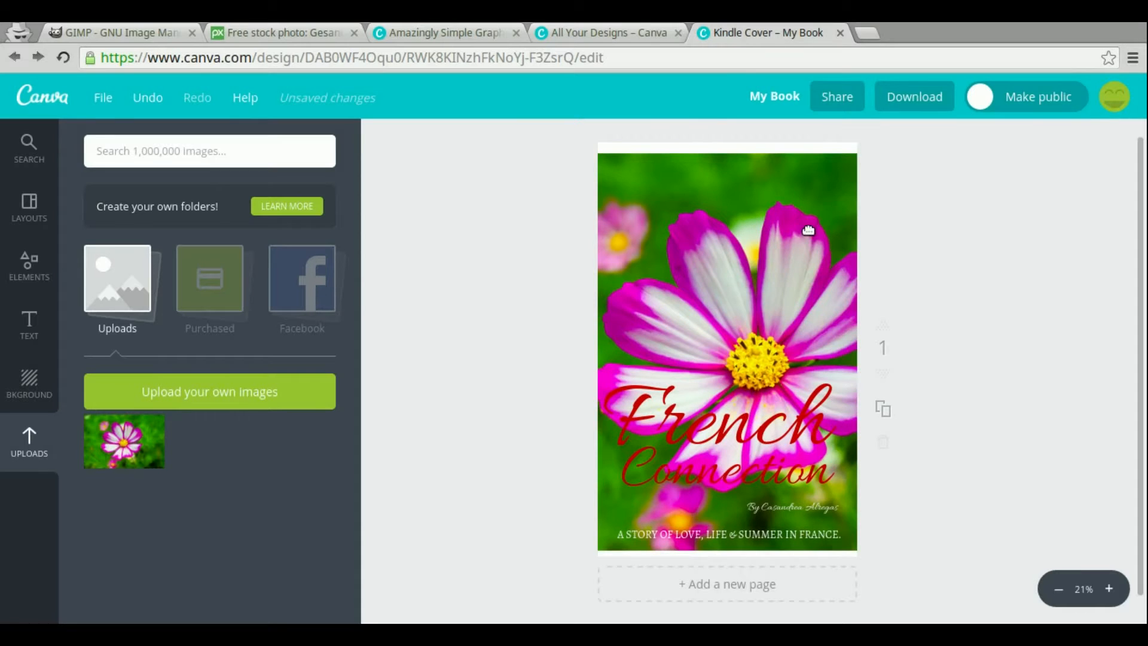
Download the cover as a high-quality PNG image
{"action": "left_click", "coordinate": [912, 96]}
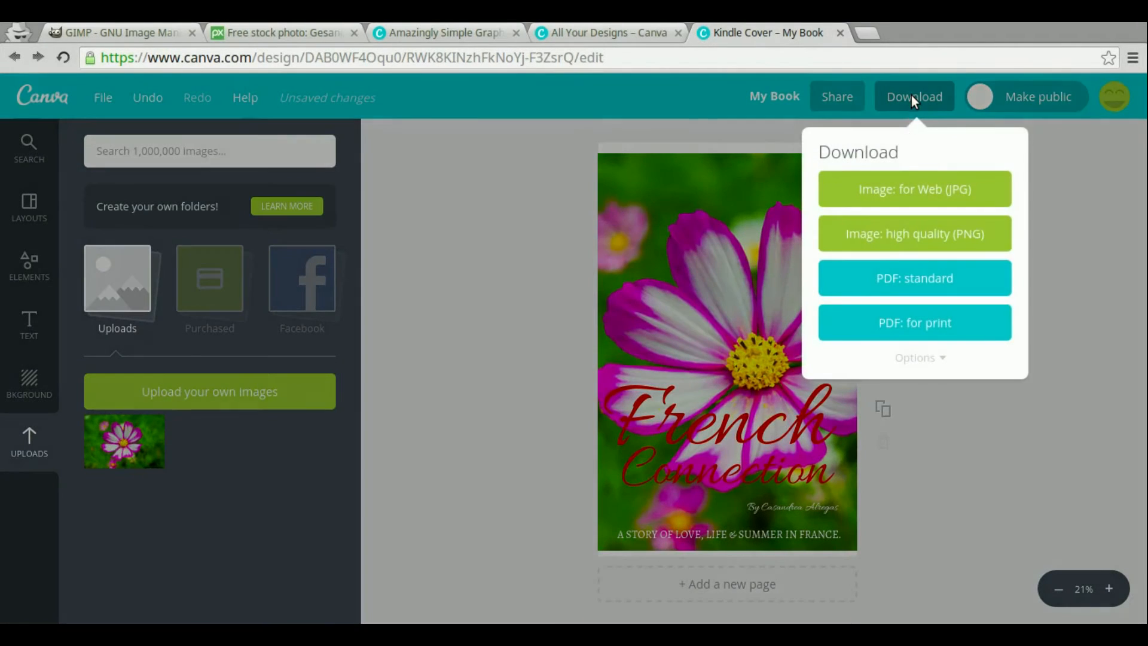
{"action": "left_click", "coordinate": [912, 235]}
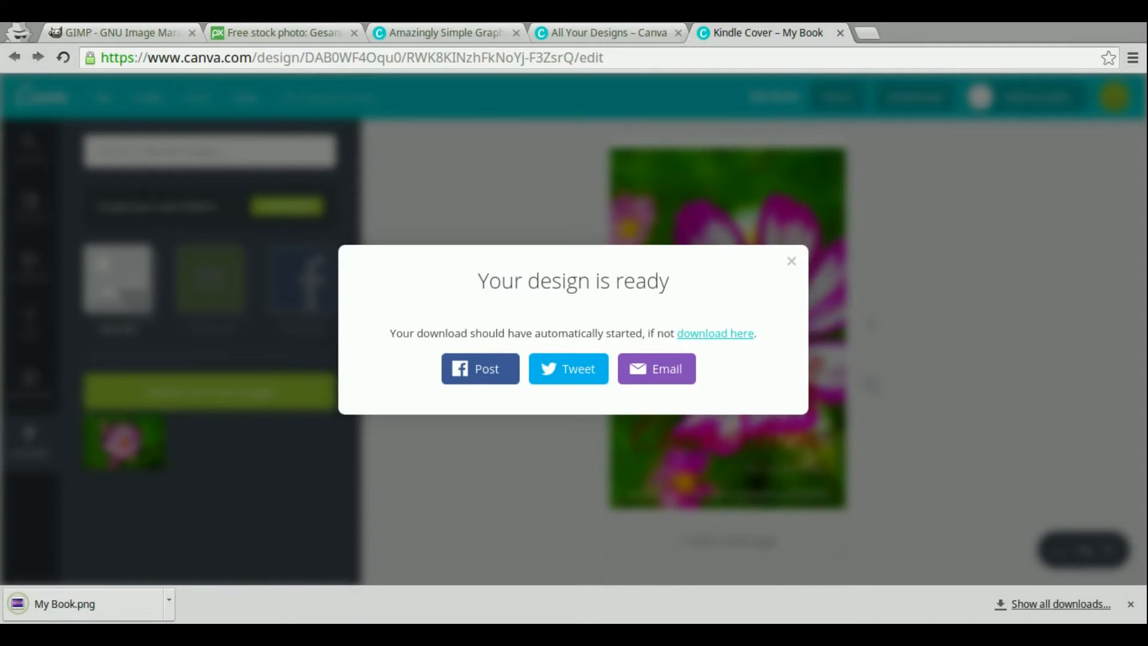
Open My Book.png from the Downloads folder to inspect the exported cover, then close the viewer and file manager
{"action": "left_click", "coordinate": [332, 634]}
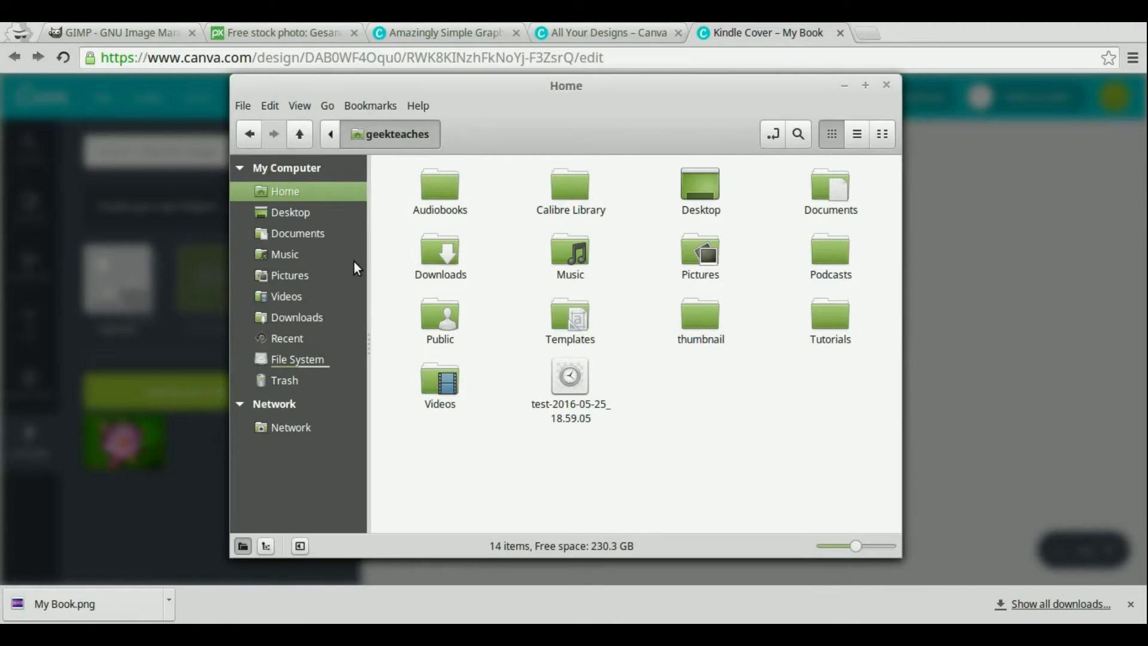
{"action": "left_click", "coordinate": [293, 319]}
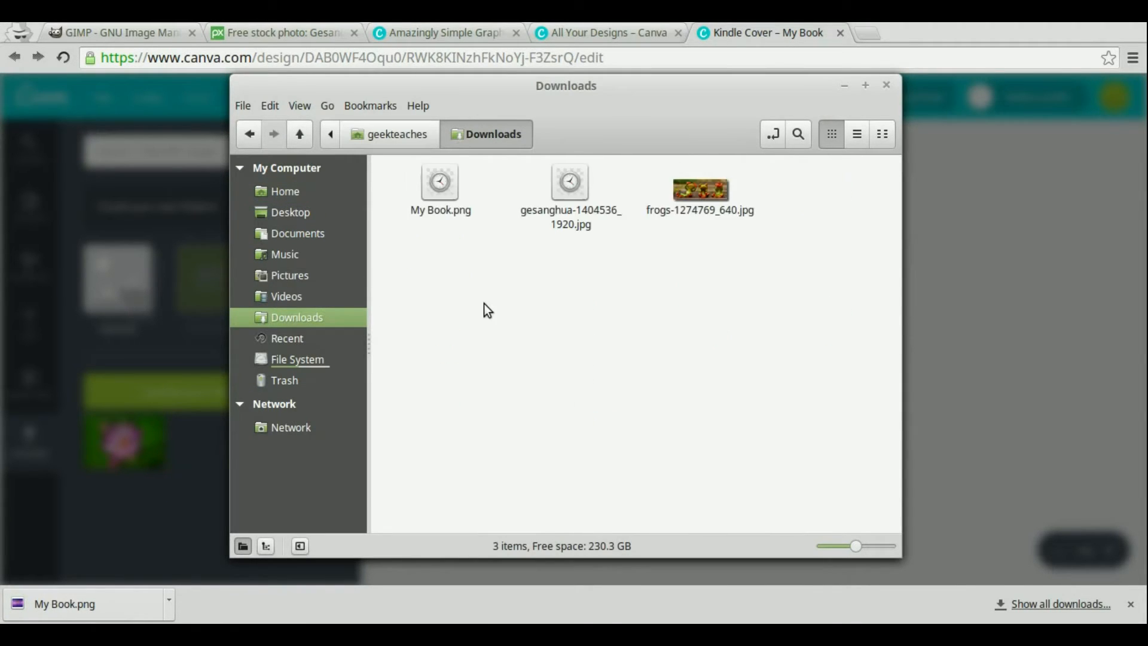
{"action": "double_click", "coordinate": [437, 202]}
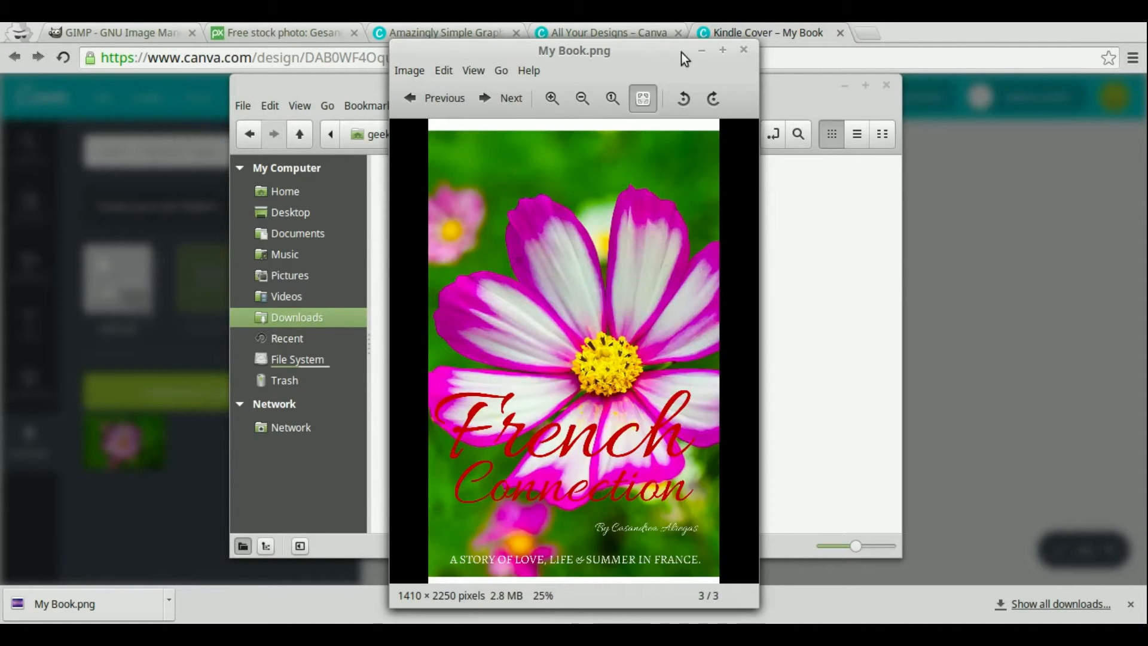
{"action": "left_click", "coordinate": [722, 48]}
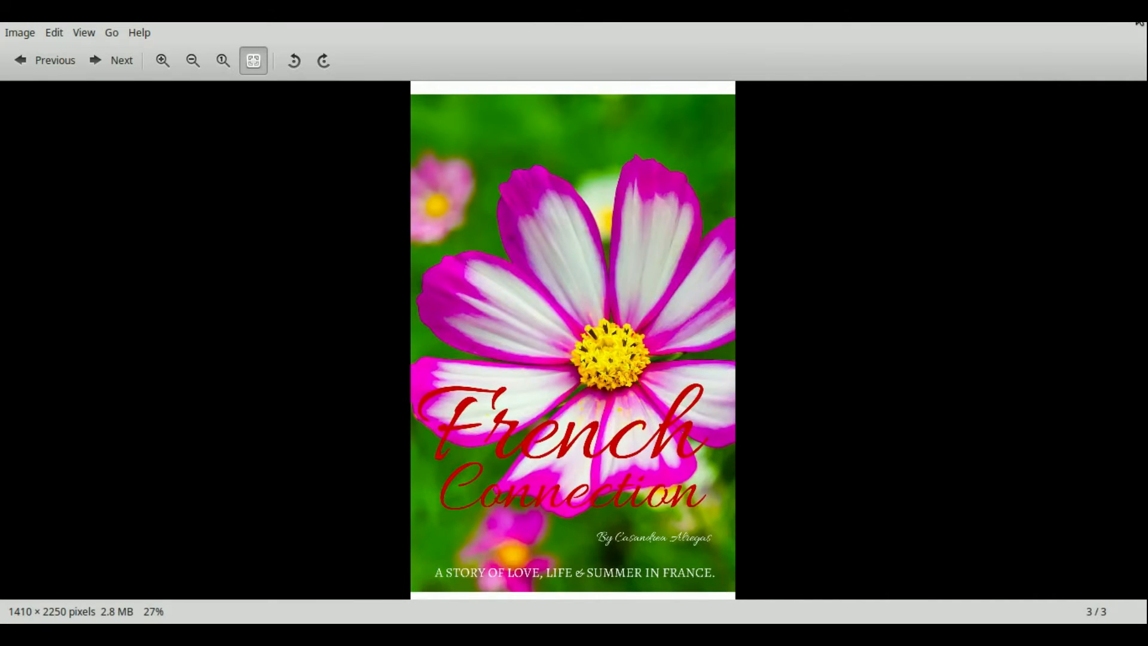
{"action": "left_click", "coordinate": [1139, 22]}
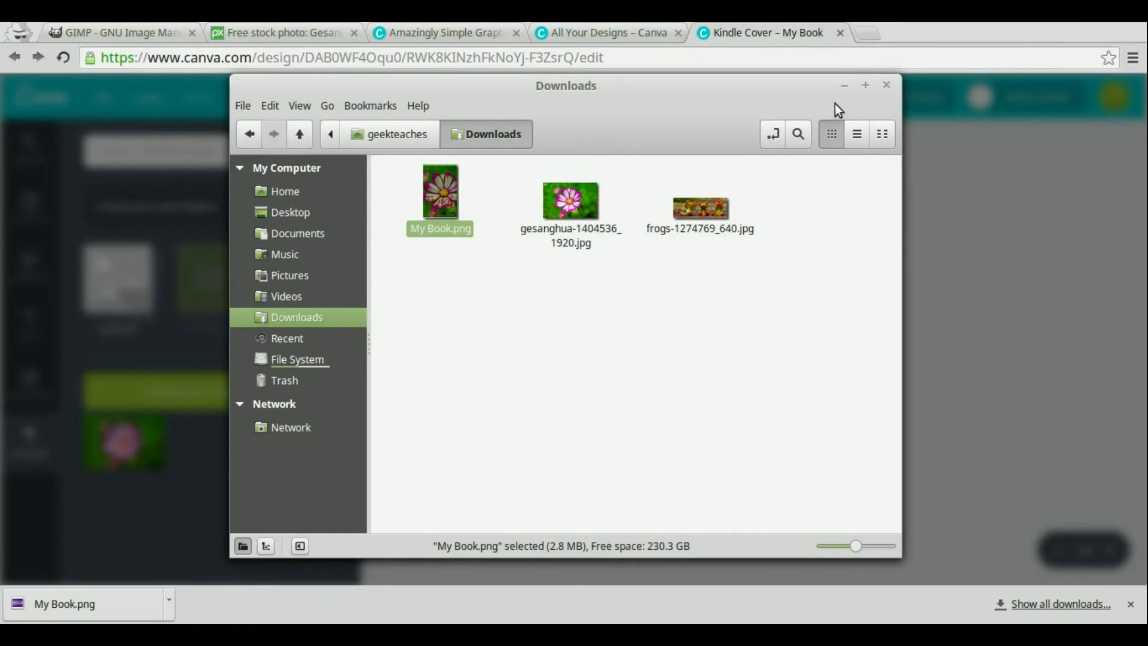
{"action": "left_click", "coordinate": [843, 86]}
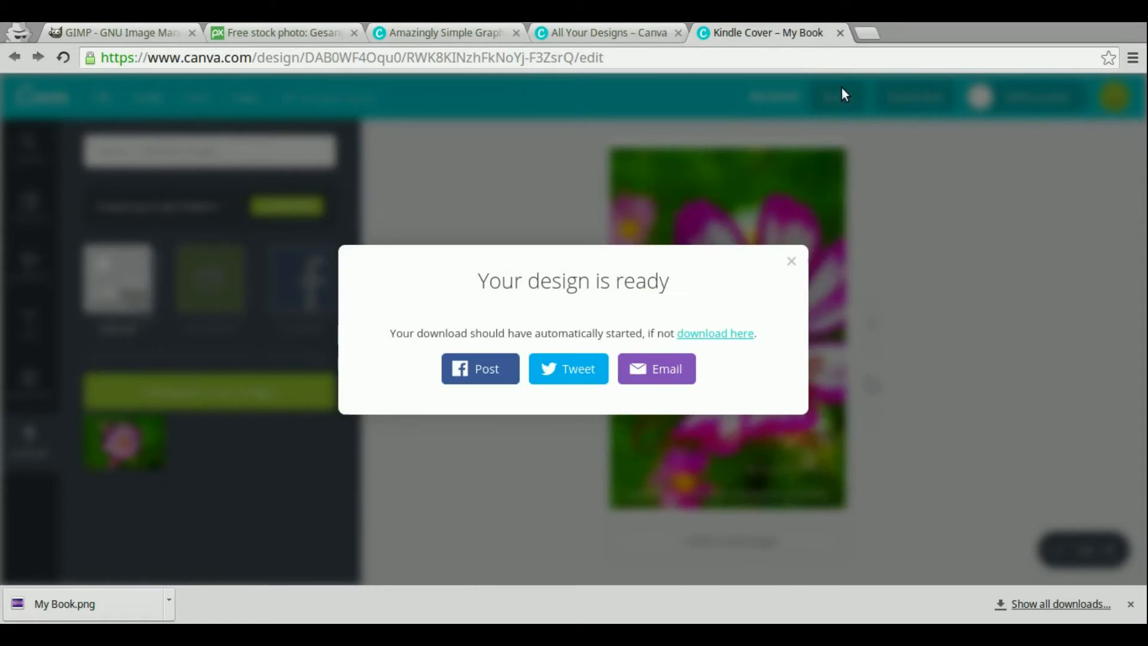
Close the download dialog, apply a free patterned background, and delete the flower photo covering it
{"action": "left_click", "coordinate": [791, 261]}
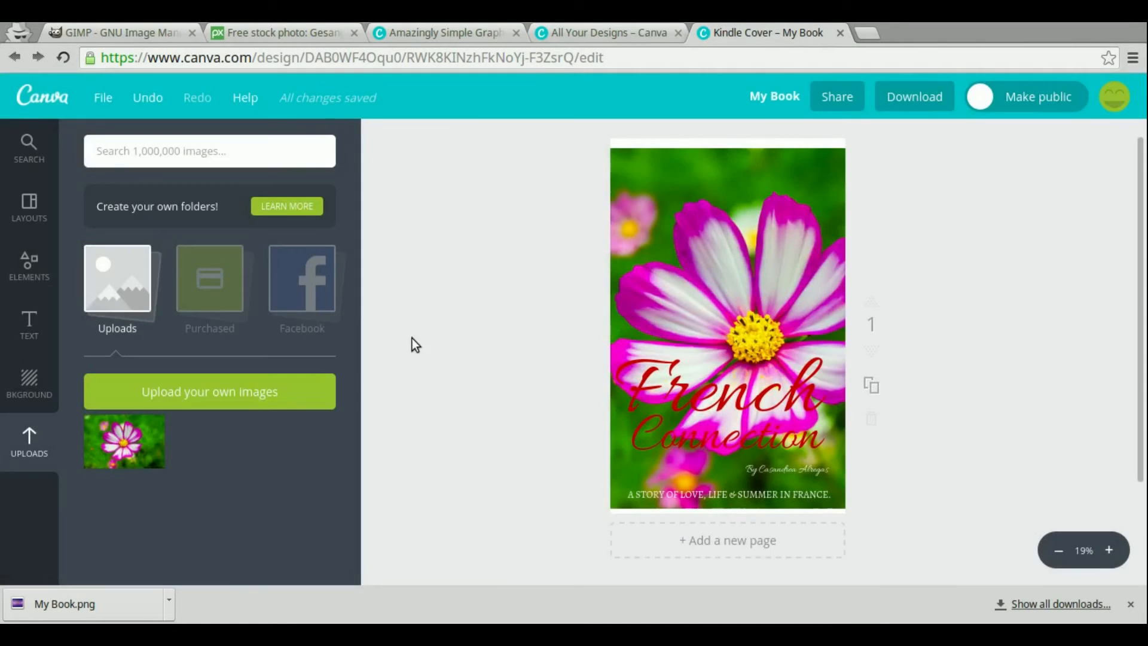
{"action": "left_click", "coordinate": [18, 382]}
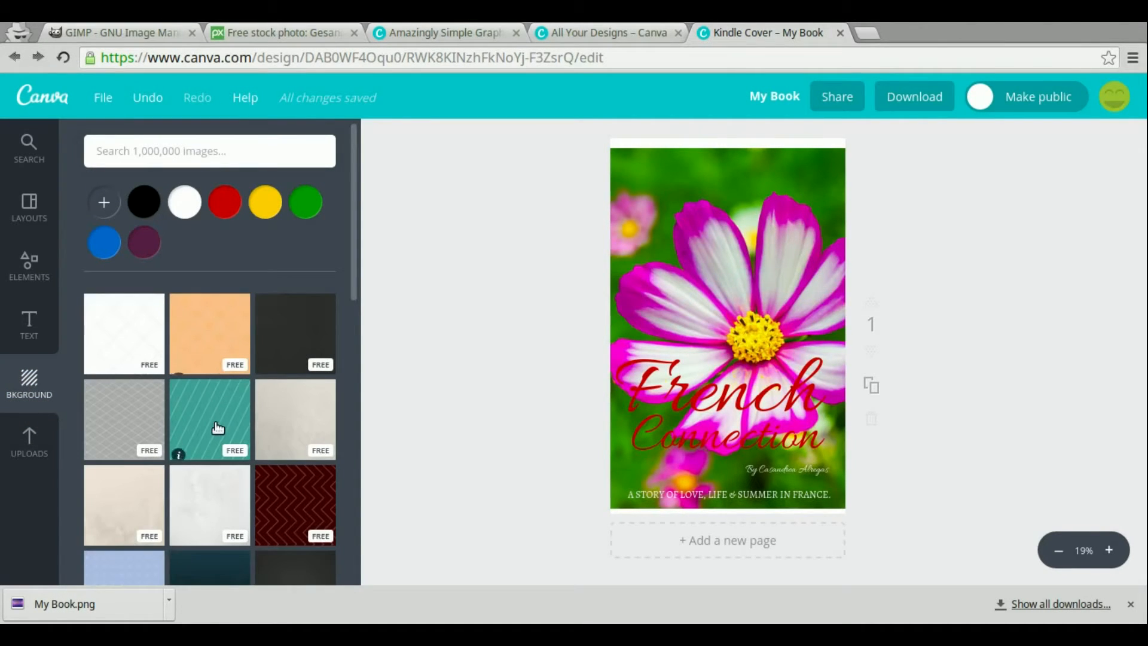
{"action": "scroll", "coordinate": [231, 432], "scroll_direction": "down", "scroll_amount": 2}
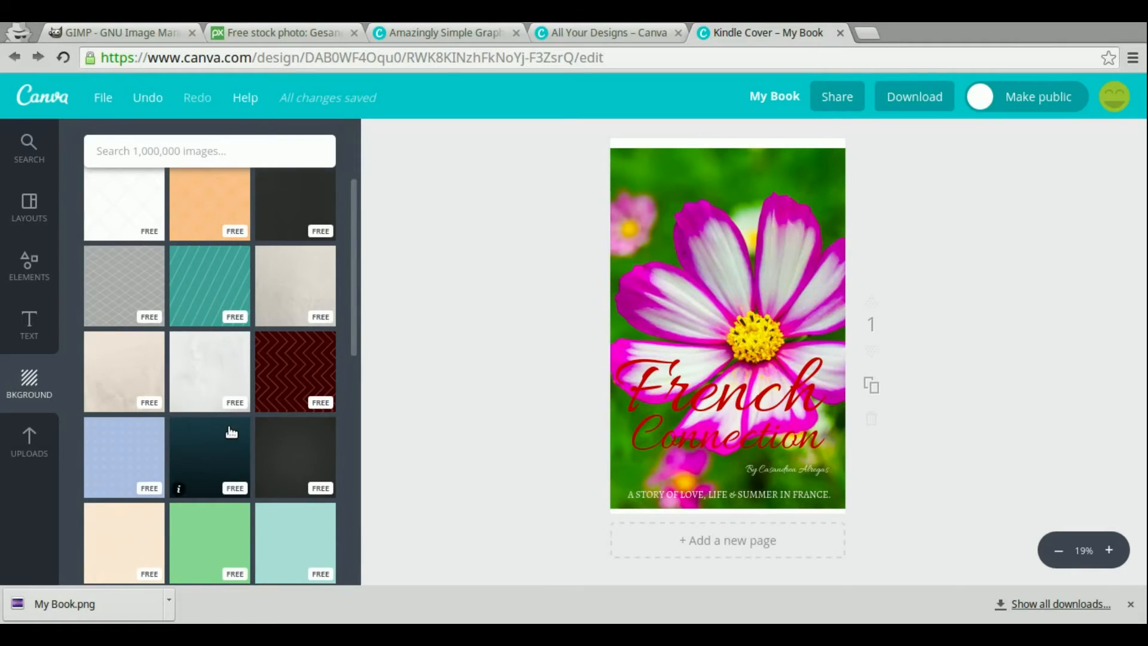
{"action": "left_click", "coordinate": [128, 441]}
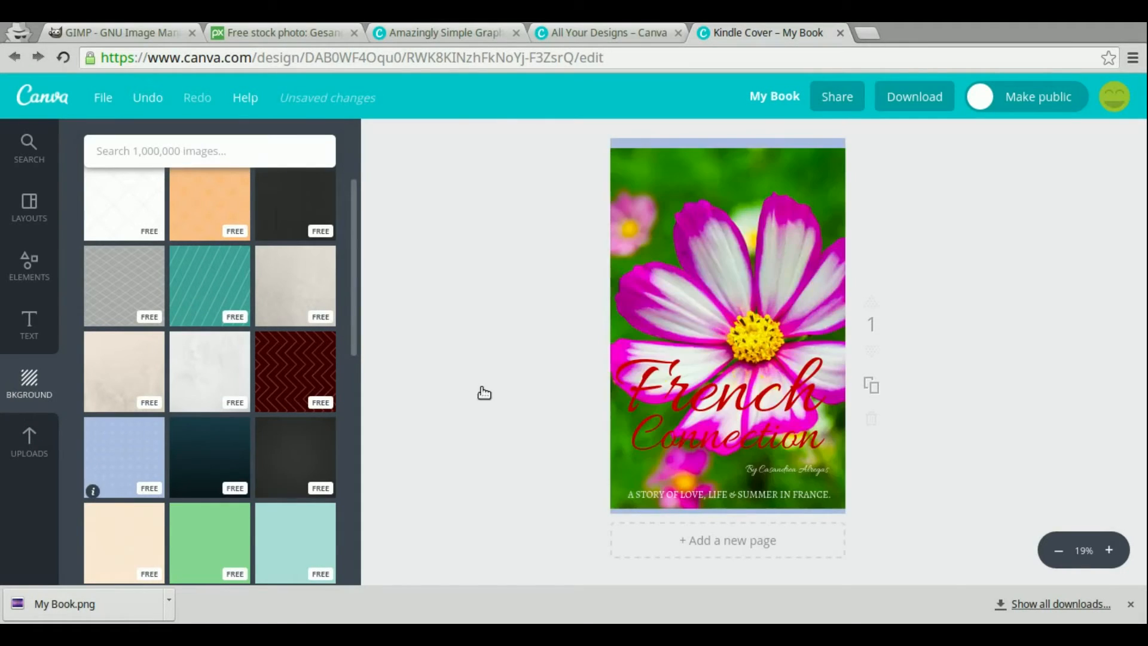
{"action": "left_click", "coordinate": [740, 249]}
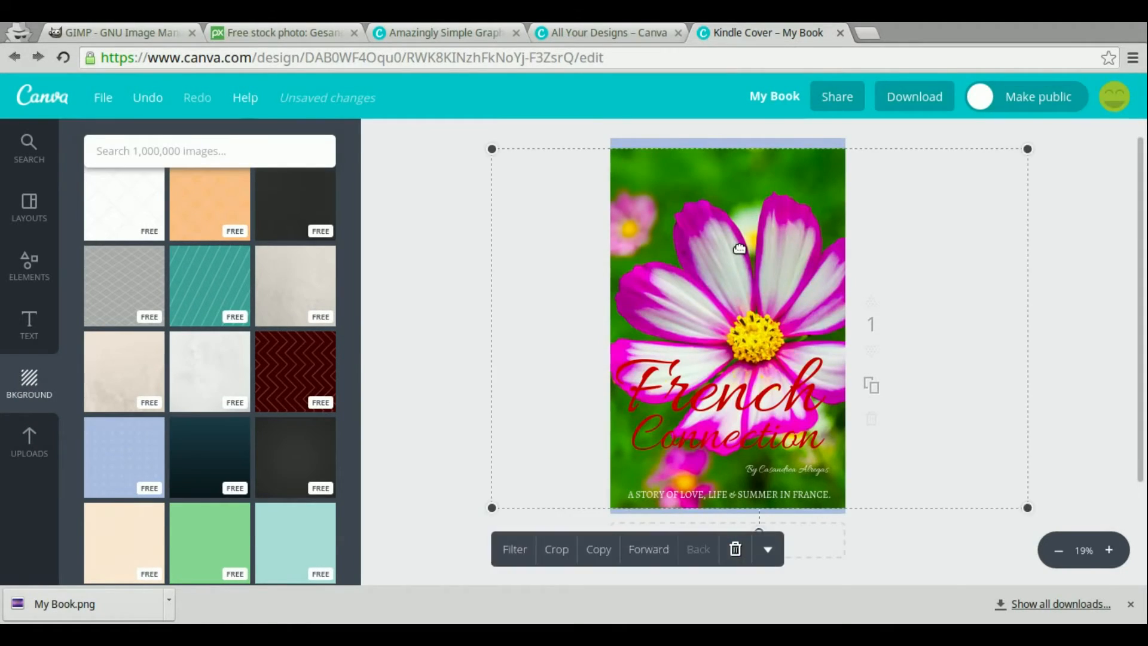
{"action": "left_click", "coordinate": [735, 549]}
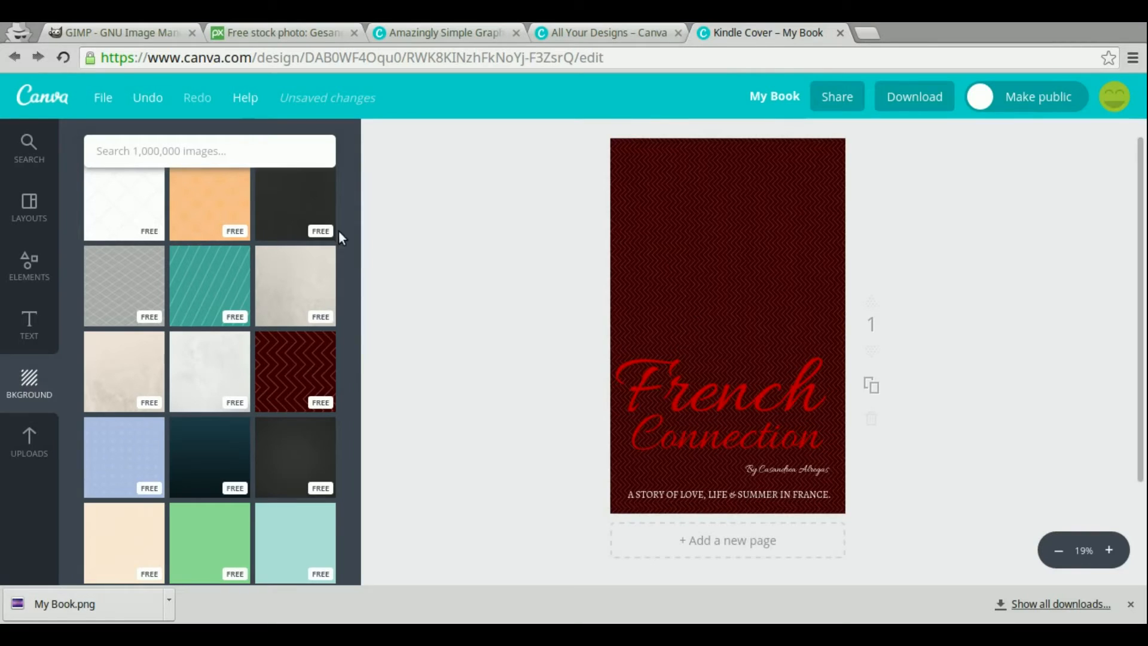
Add the NYC Manhattan text combination and move it to the top of the cover
{"action": "left_click", "coordinate": [26, 328]}
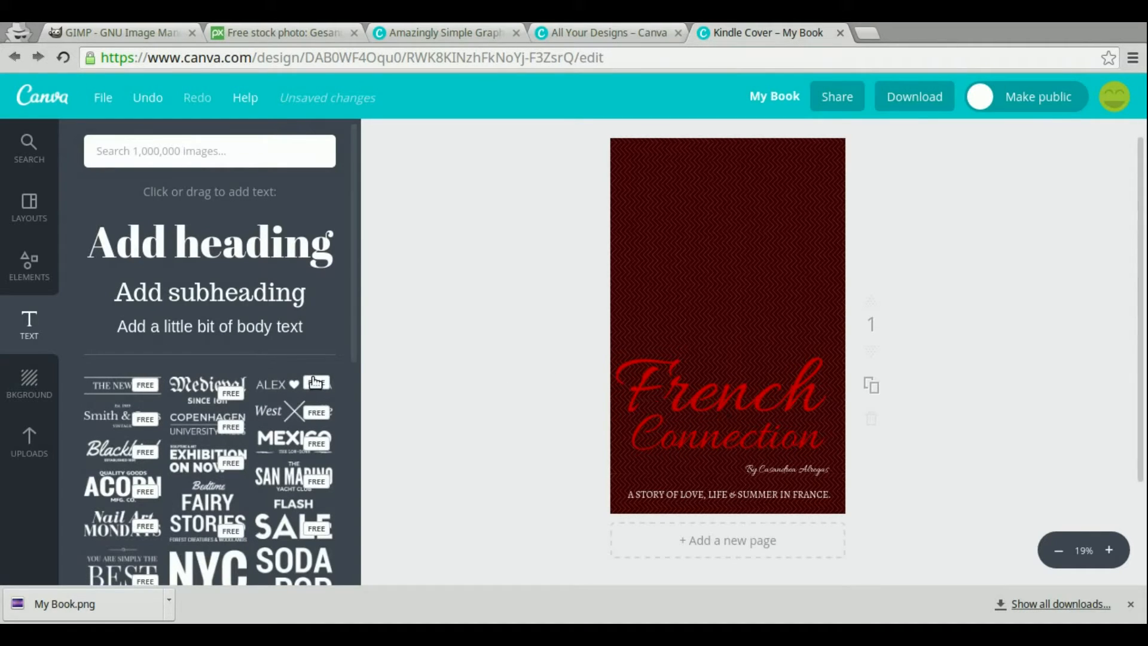
{"action": "scroll", "coordinate": [219, 410], "scroll_direction": "down", "scroll_amount": 3}
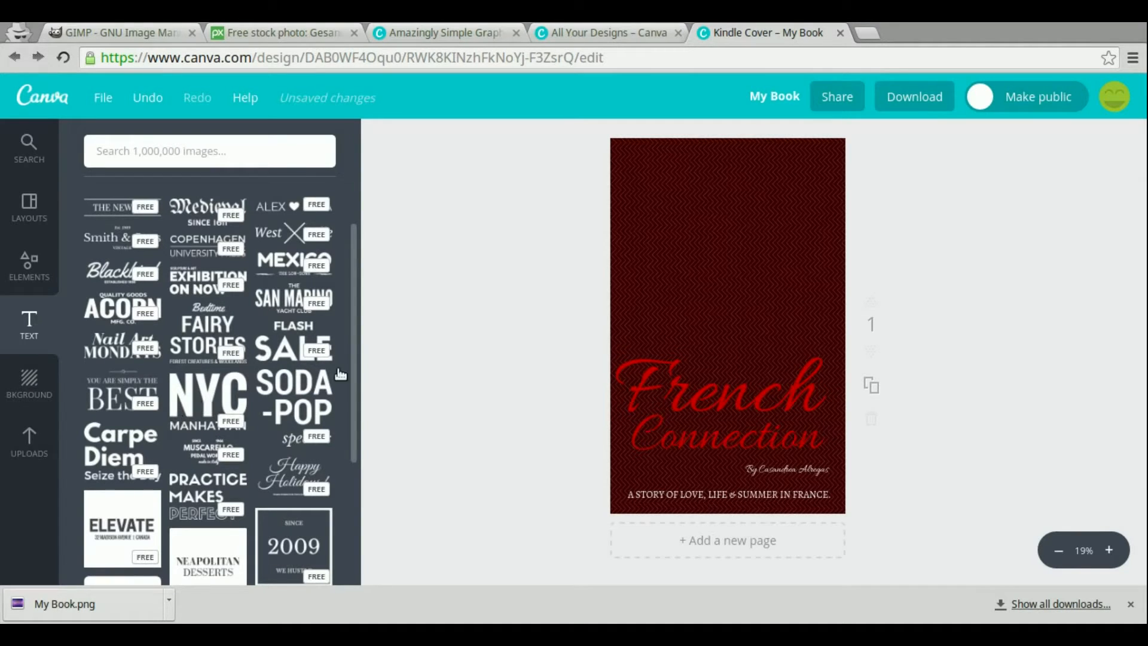
{"action": "left_click", "coordinate": [695, 203]}
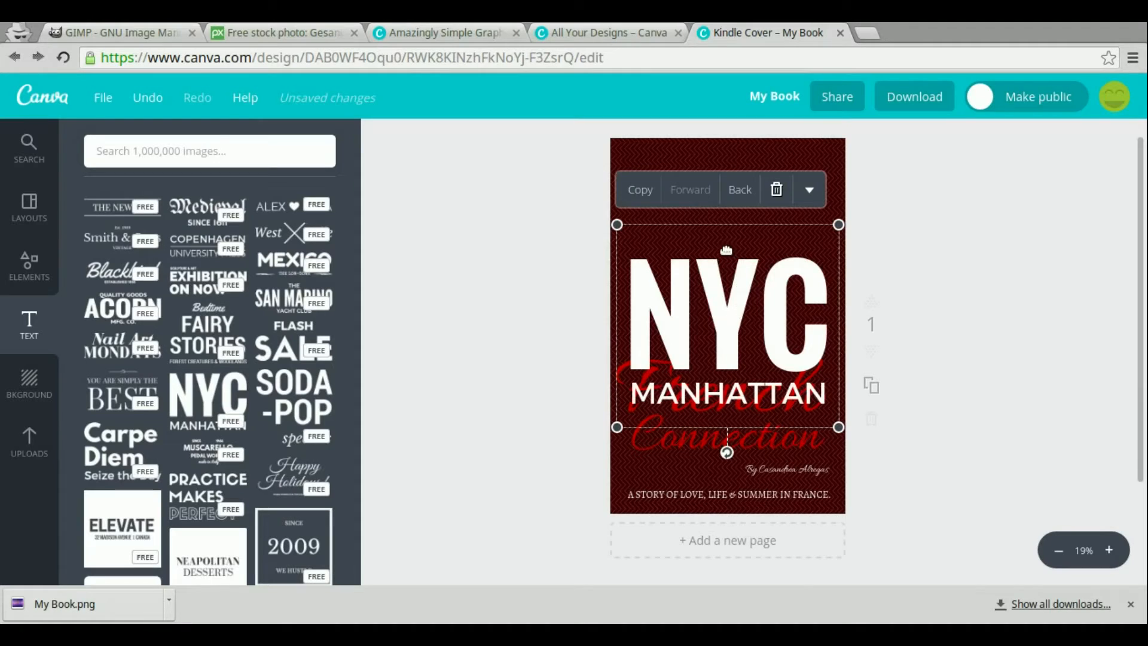
{"action": "left_click_drag", "start_coordinate": [734, 286], "coordinate": [734, 230]}
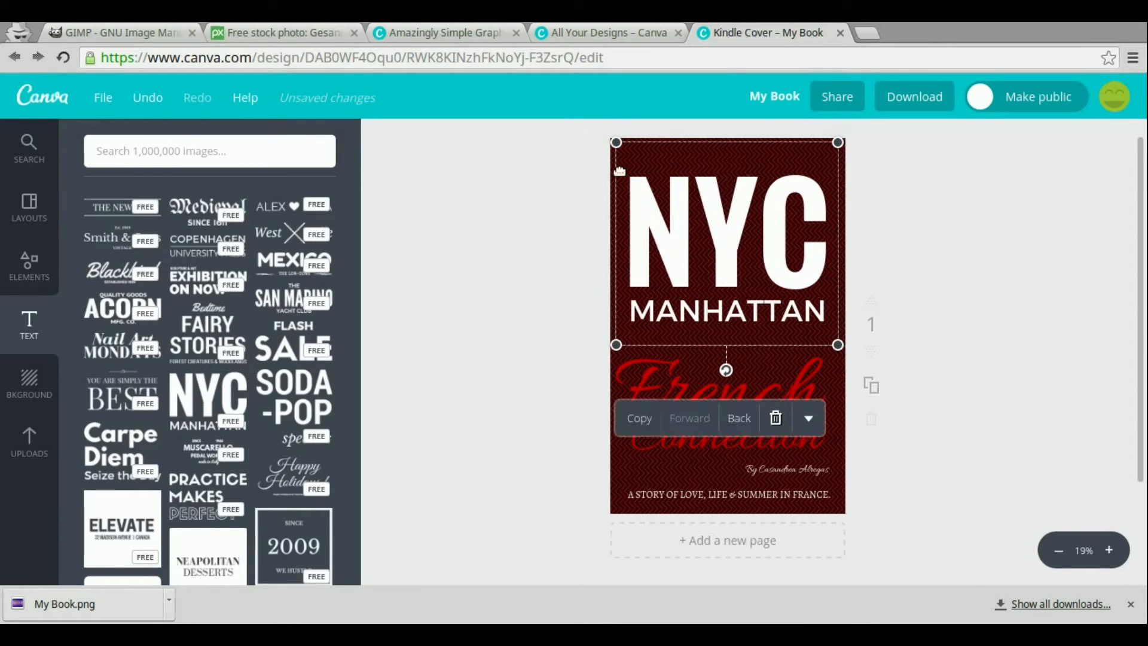
{"action": "left_click", "coordinate": [580, 341]}
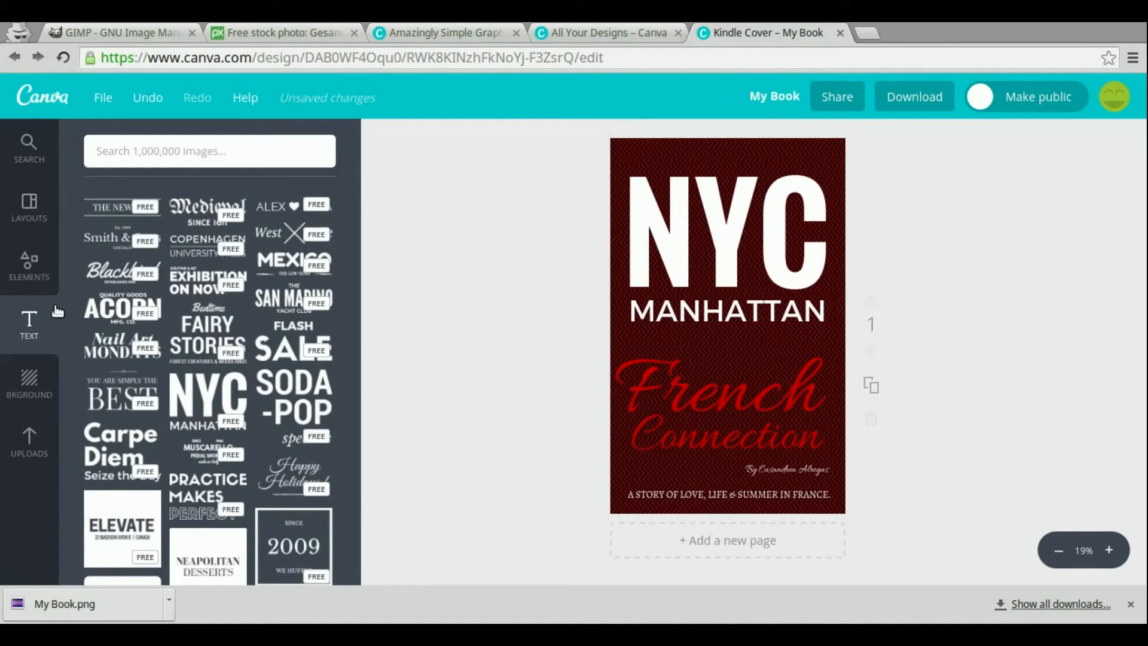
Add a yellow lightbulb icon from Elements and send it back behind the NYC text
{"action": "left_click", "coordinate": [31, 274]}
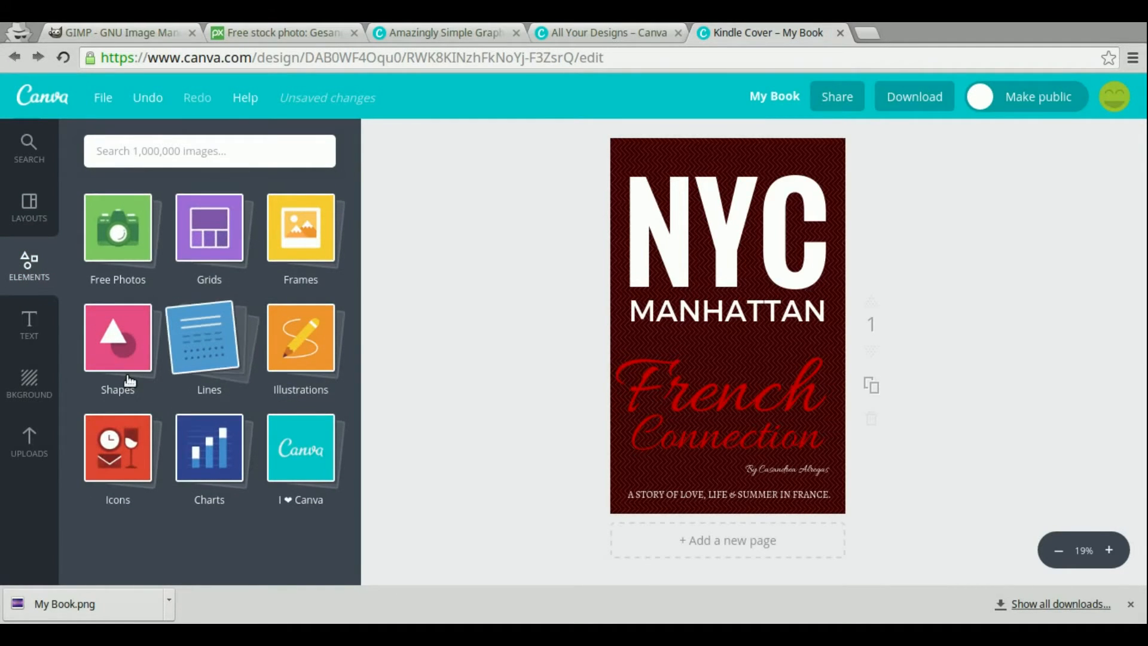
{"action": "left_click", "coordinate": [111, 469]}
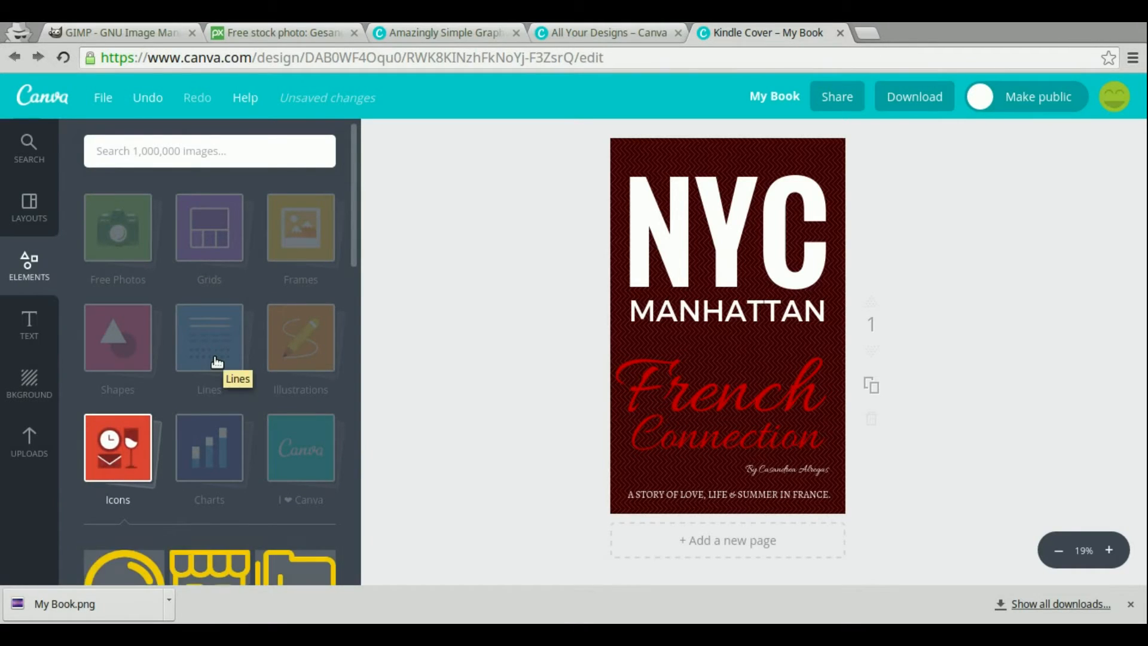
{"action": "scroll", "coordinate": [289, 458], "scroll_direction": "down", "scroll_amount": 5}
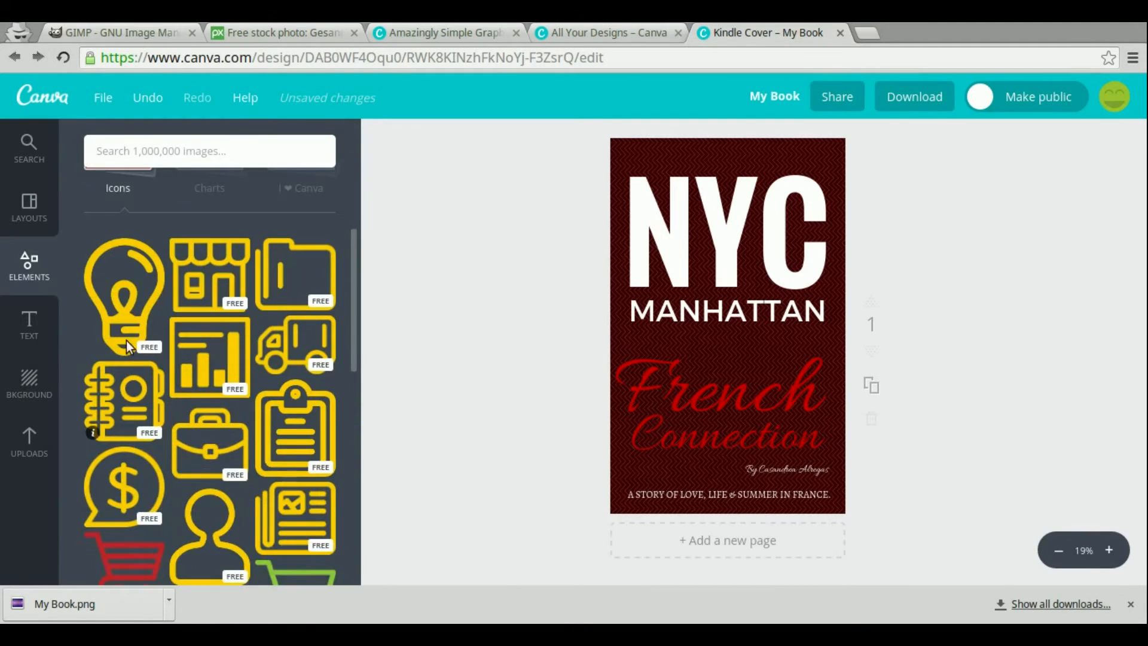
{"action": "left_click", "coordinate": [120, 283]}
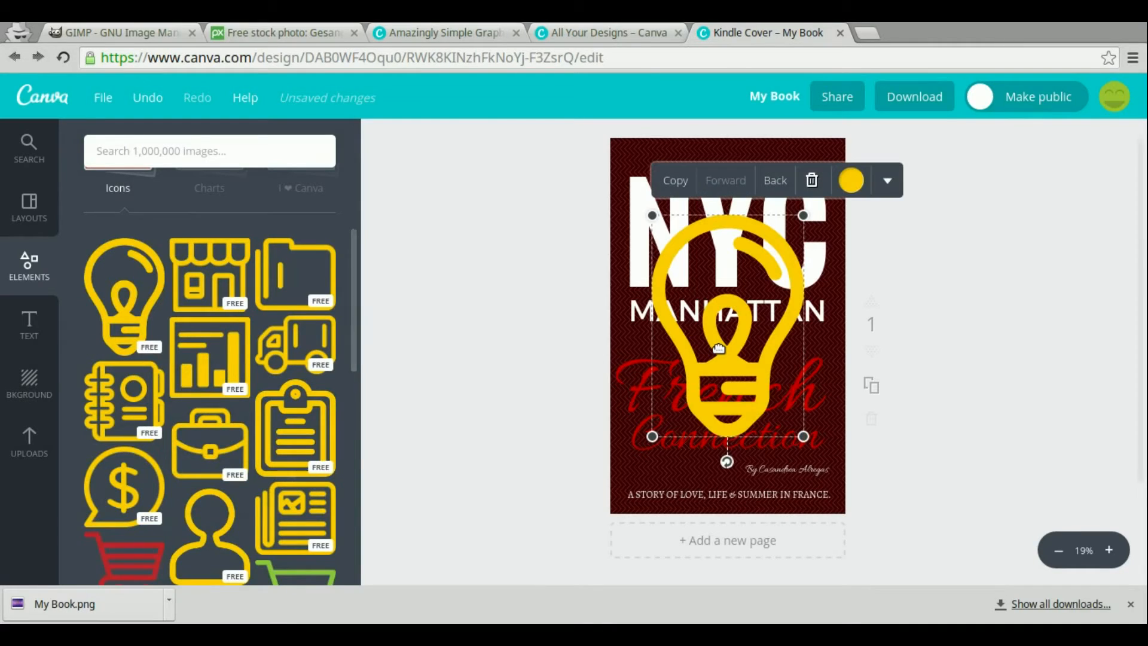
{"action": "left_click", "coordinate": [917, 347]}
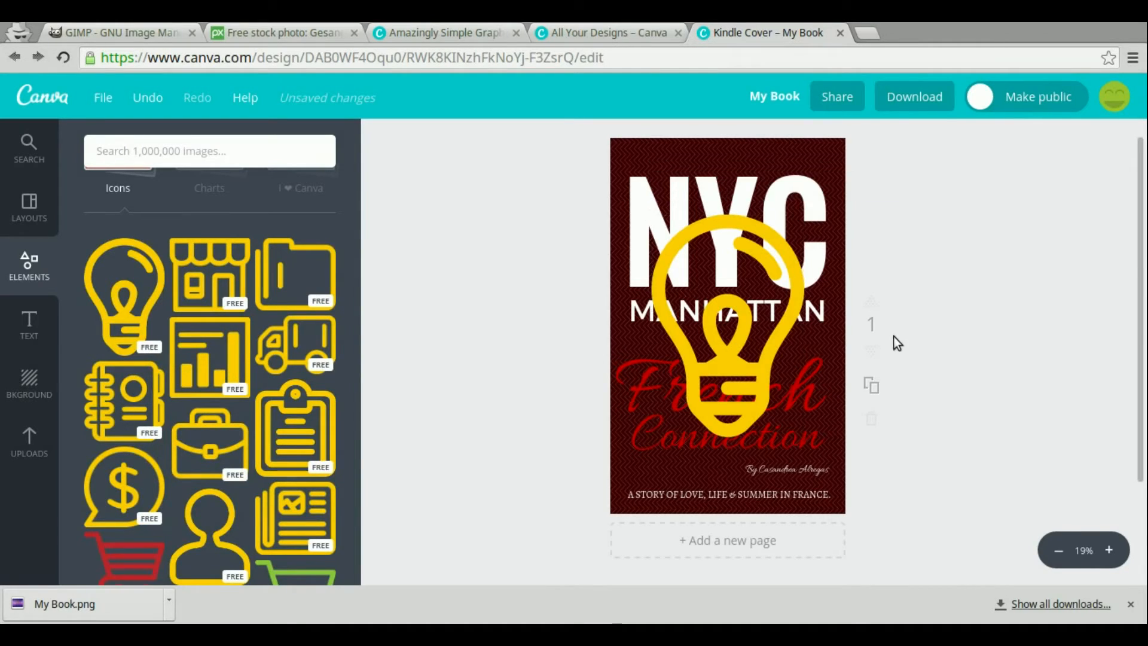
{"action": "left_click", "coordinate": [769, 311]}
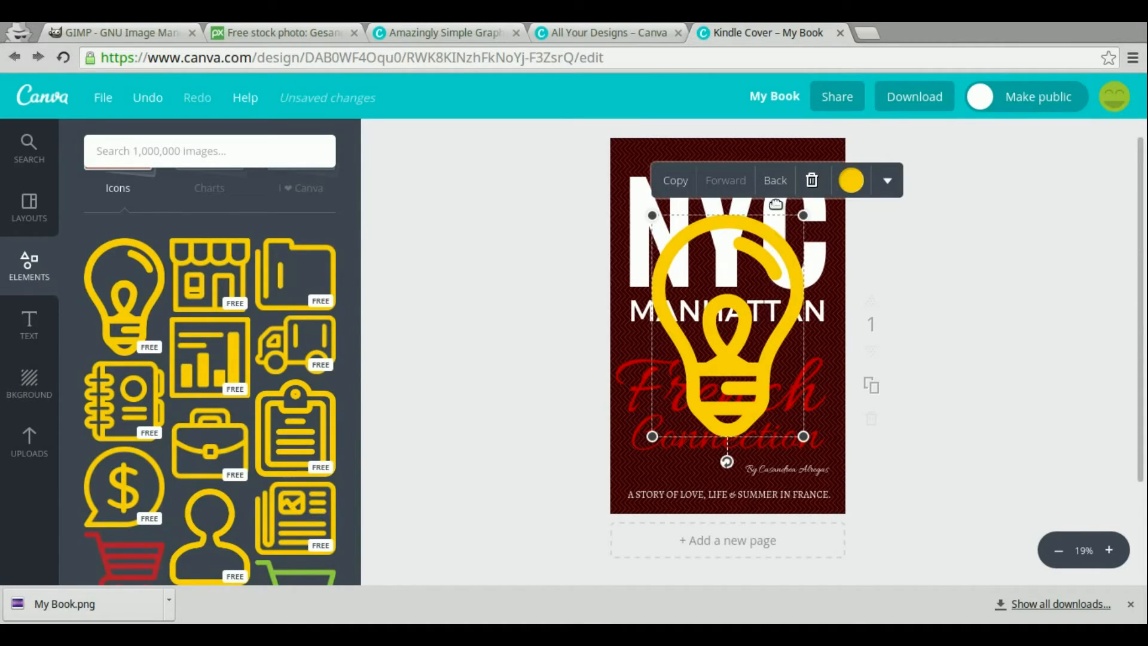
{"action": "left_click", "coordinate": [777, 182]}
{"action": "left_click", "coordinate": [777, 182]}
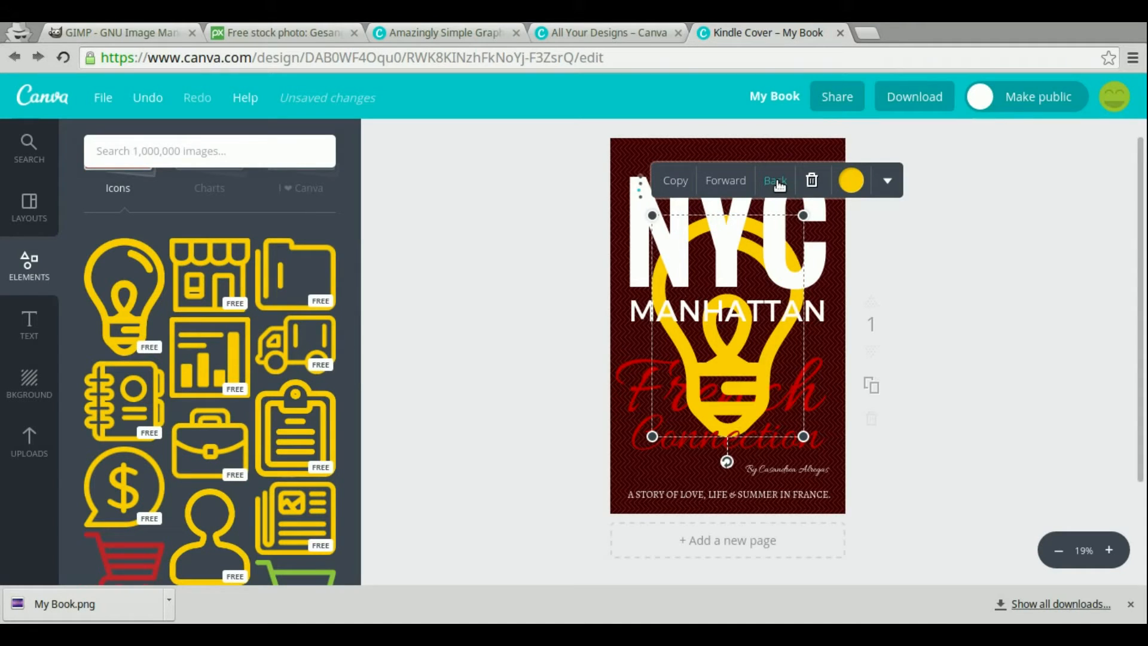
{"action": "left_click", "coordinate": [778, 182]}
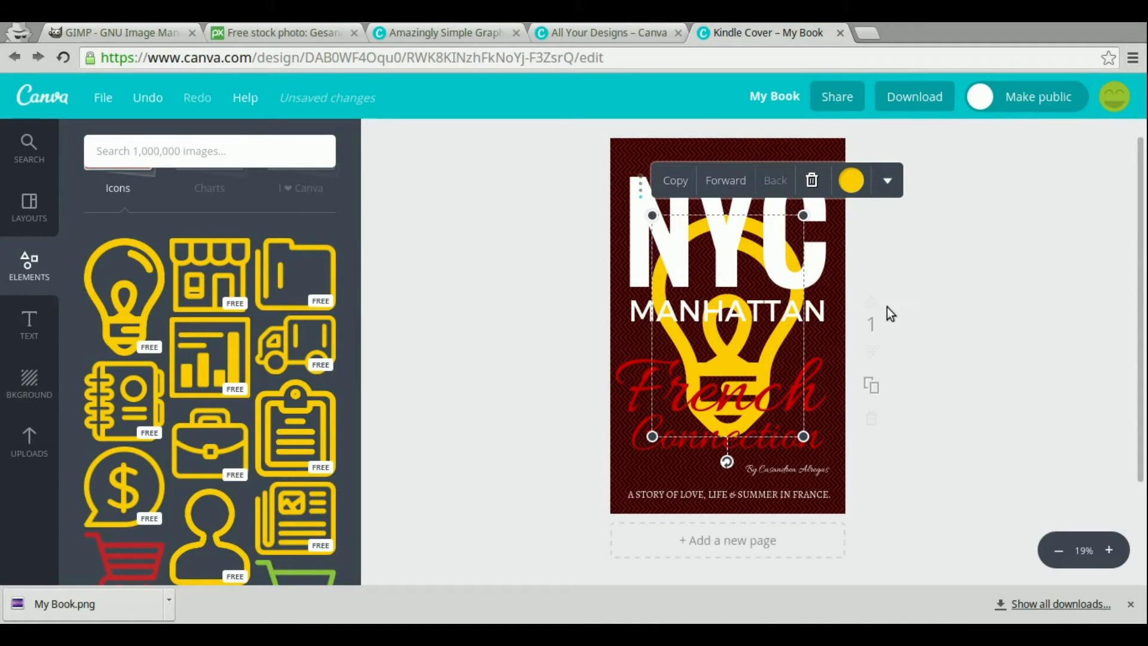
{"action": "left_click", "coordinate": [916, 310]}
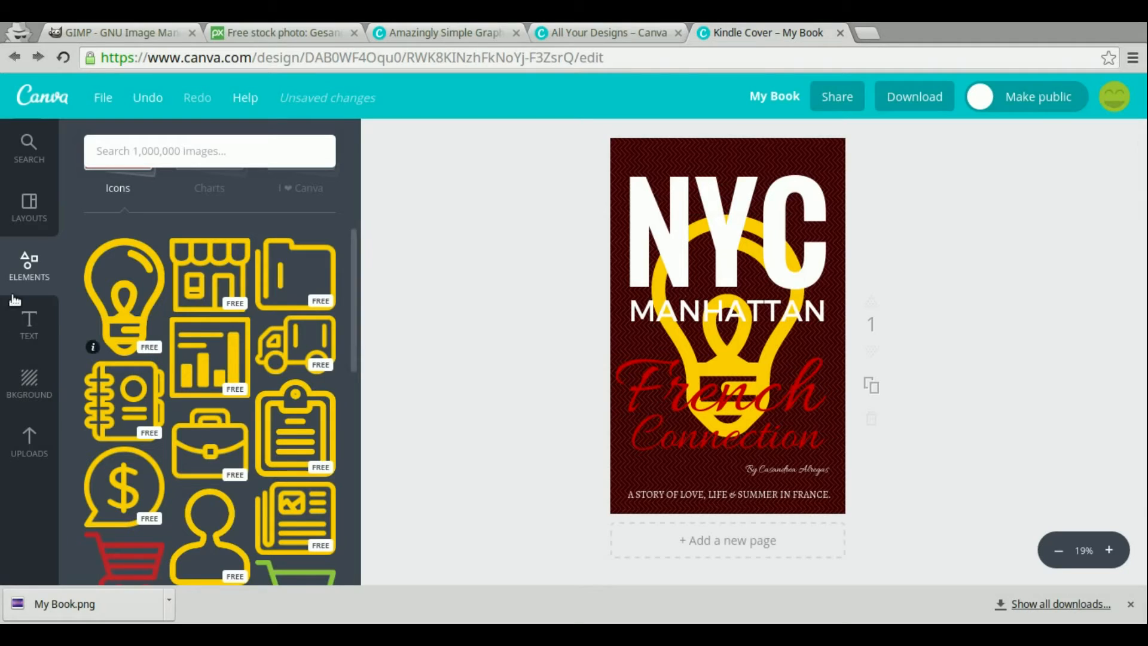
Browse the available cover layouts
{"action": "left_click", "coordinate": [28, 209]}
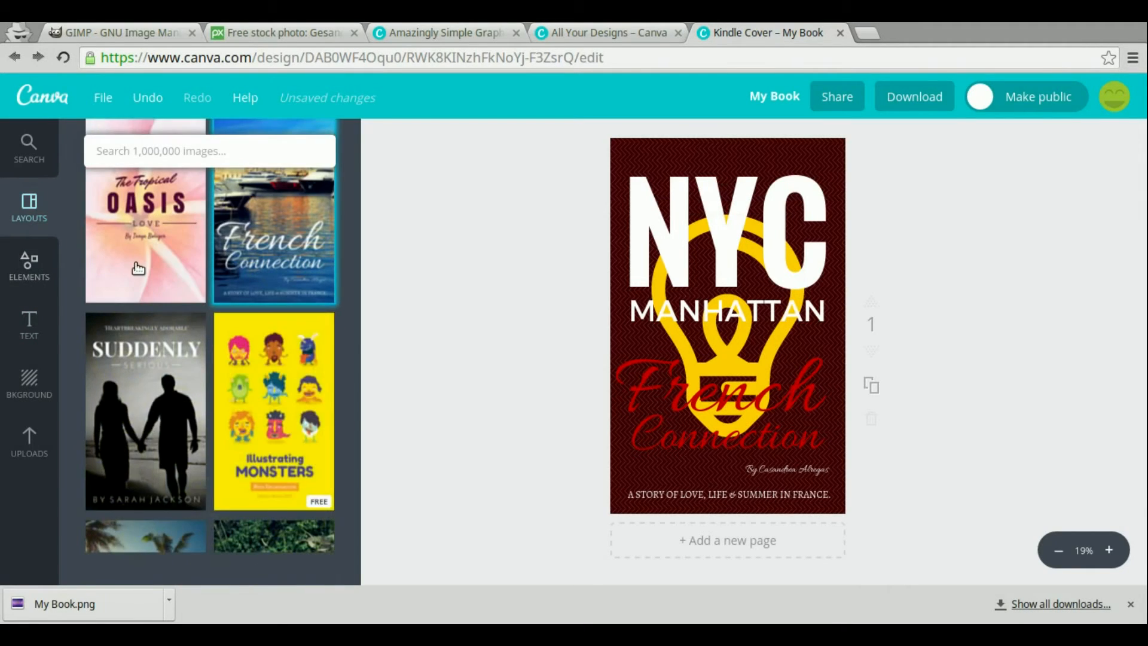
{"action": "scroll", "coordinate": [150, 382], "scroll_direction": "down", "scroll_amount": 4}
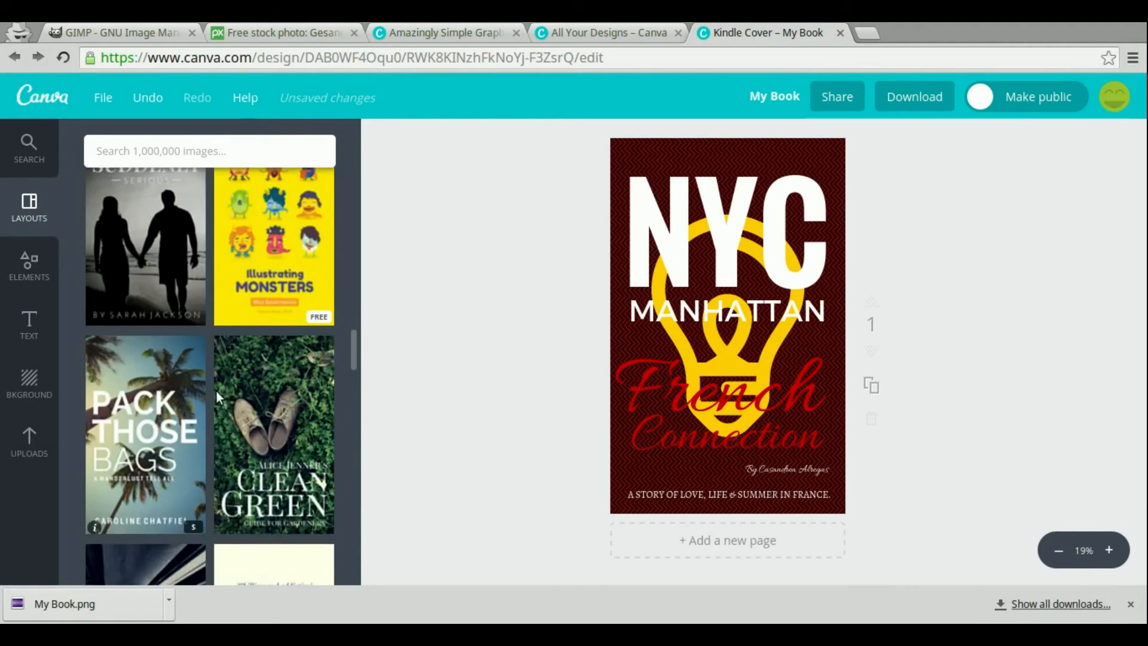
{"action": "scroll", "coordinate": [209, 392], "scroll_direction": "down", "scroll_amount": 15}
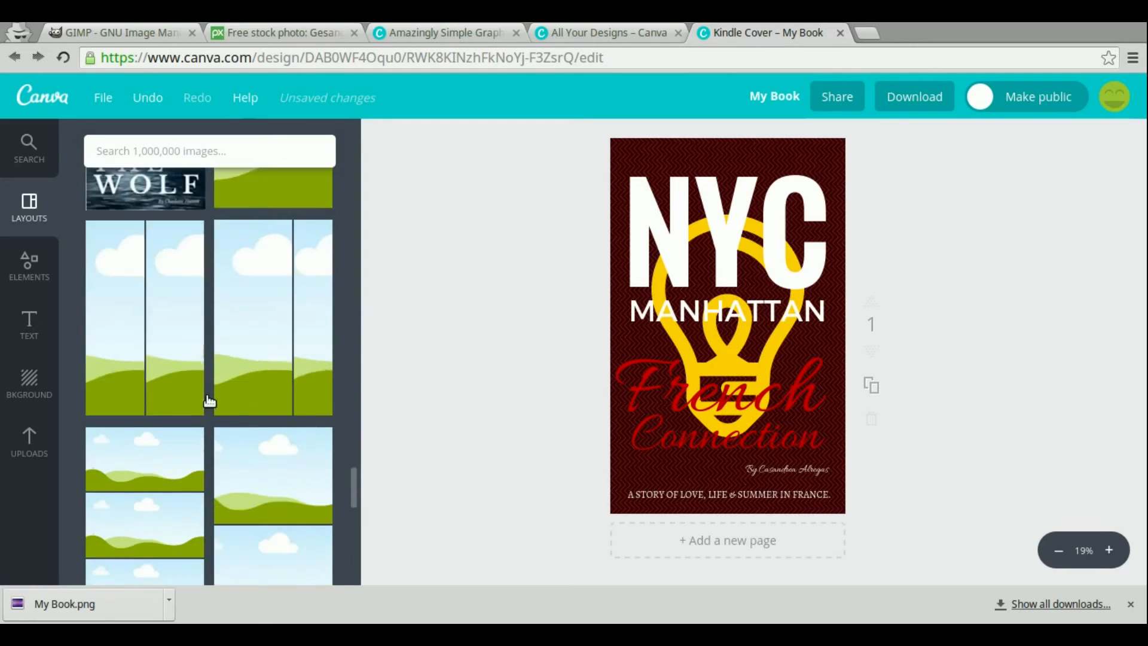
{"action": "scroll", "coordinate": [206, 401], "scroll_direction": "down", "scroll_amount": 4}
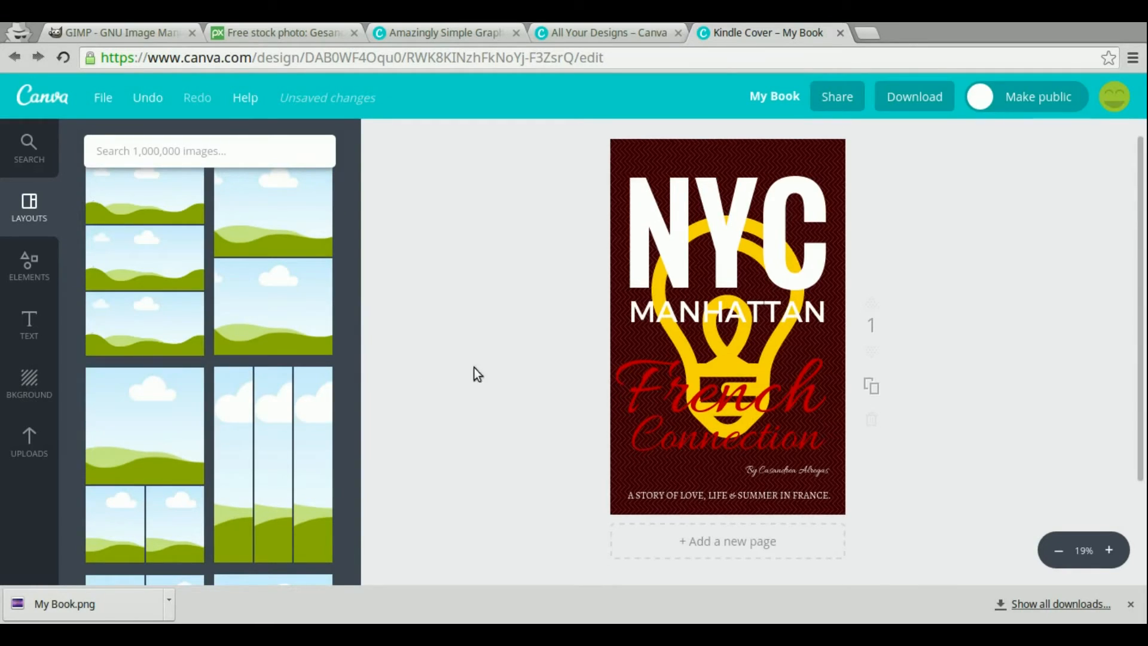
{"action": "scroll", "coordinate": [509, 369], "scroll_direction": "up", "scroll_amount": 1}
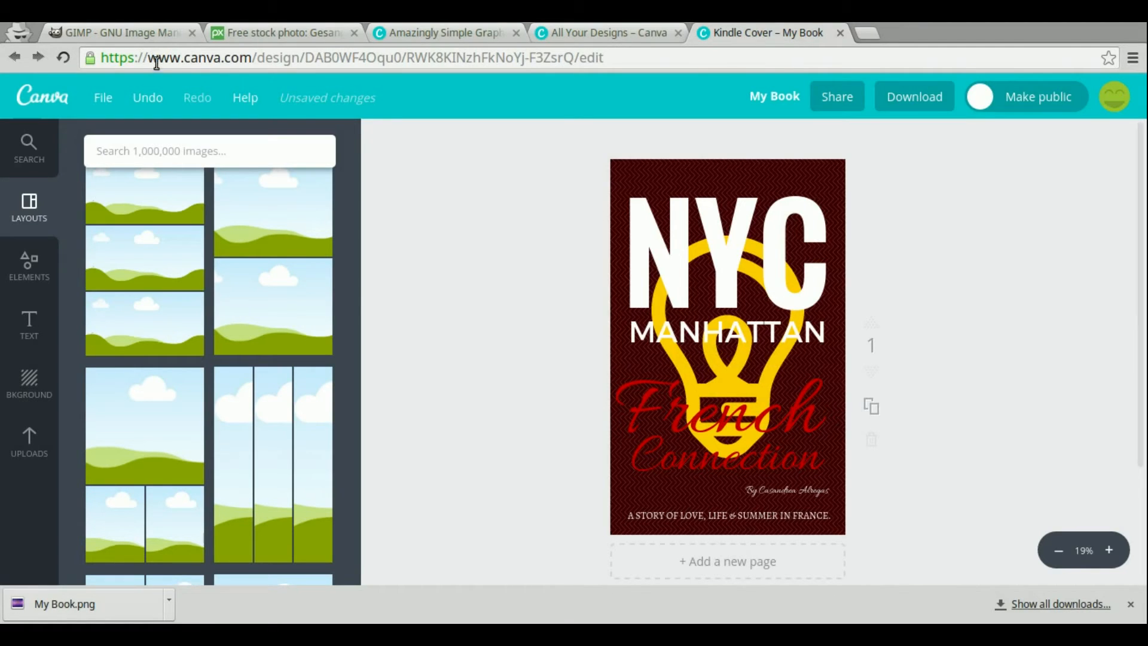
Switch to GIMP and open My Book.png from the recently used files
{"action": "left_click", "coordinate": [131, 32]}
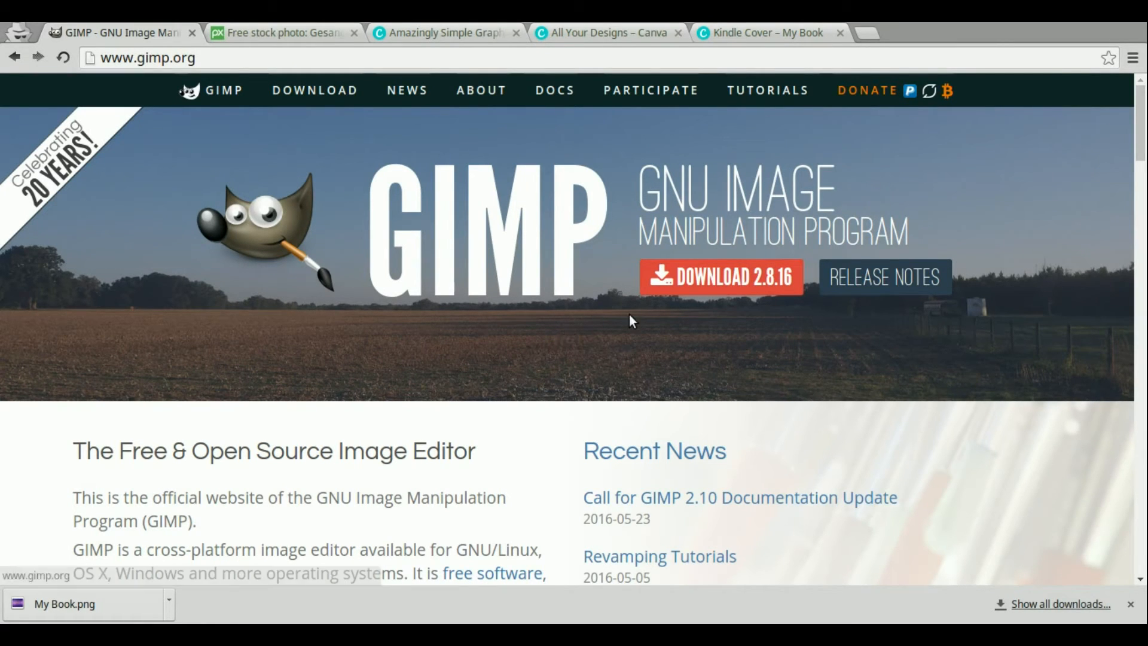
{"action": "left_click", "coordinate": [1130, 604]}
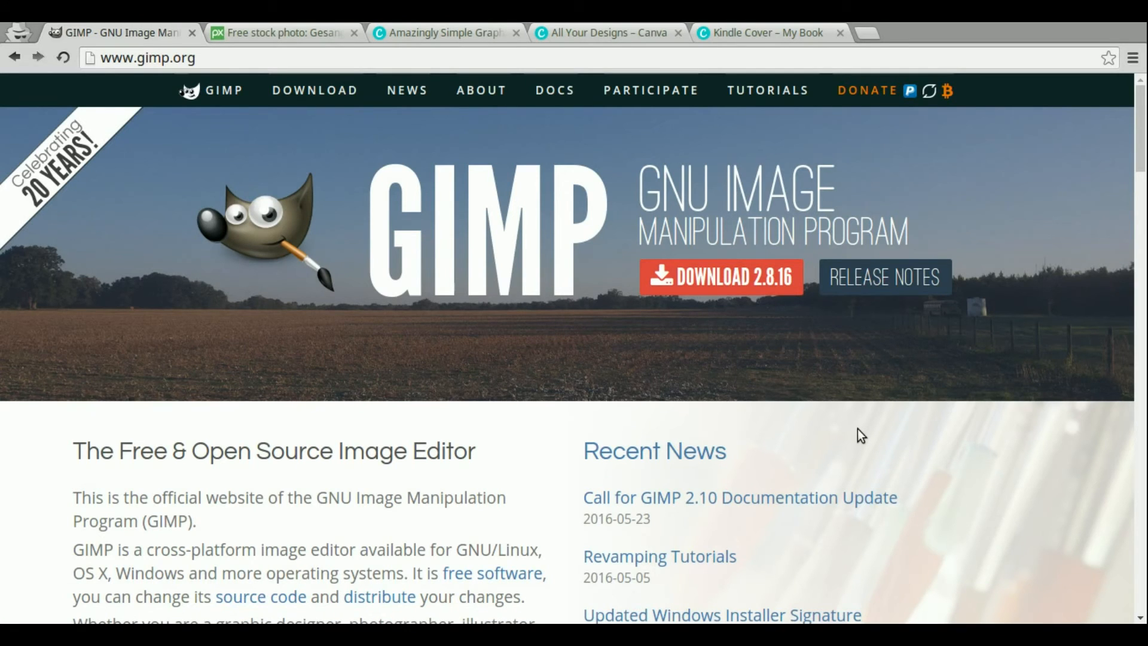
{"action": "left_click", "coordinate": [1085, 20]}
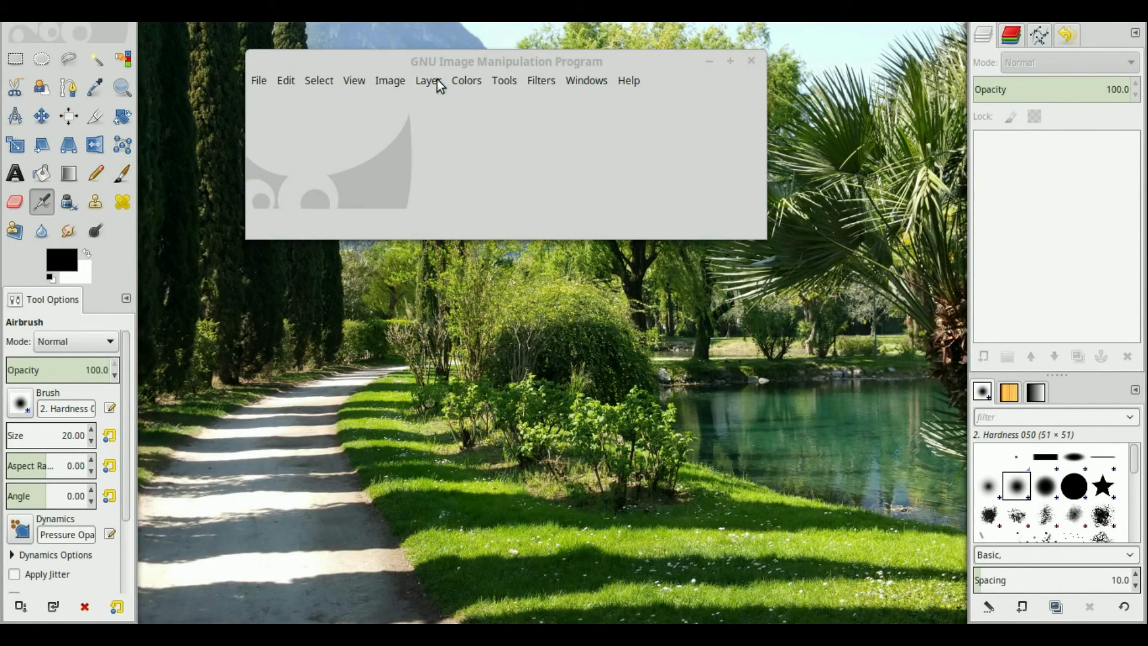
{"action": "left_click", "coordinate": [266, 77]}
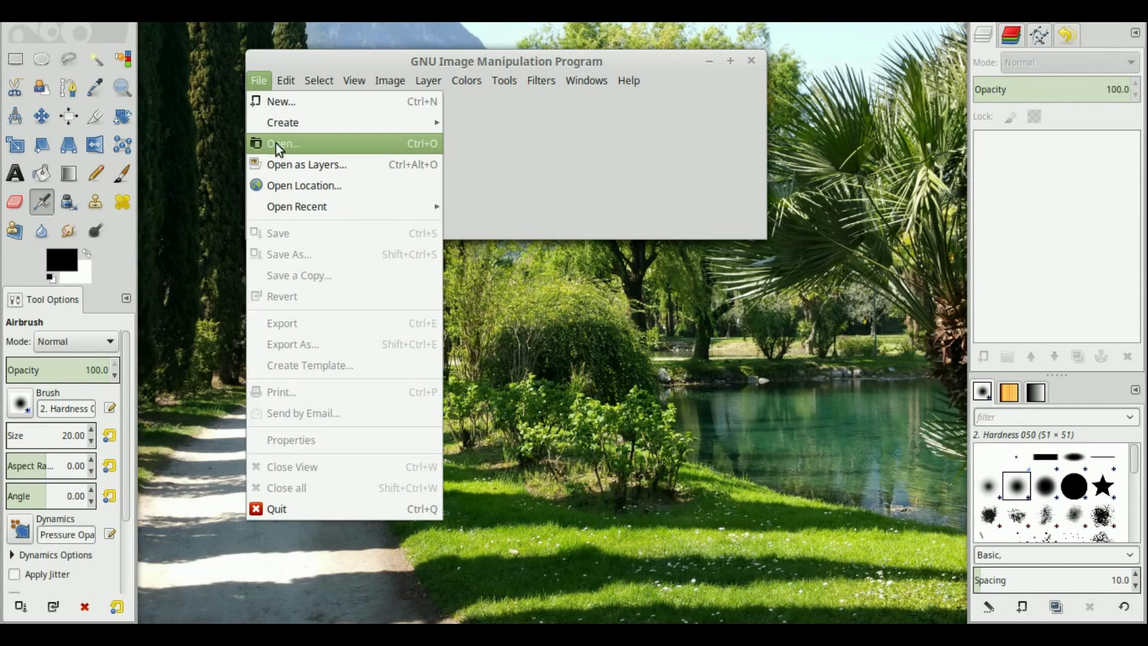
{"action": "left_click", "coordinate": [275, 143]}
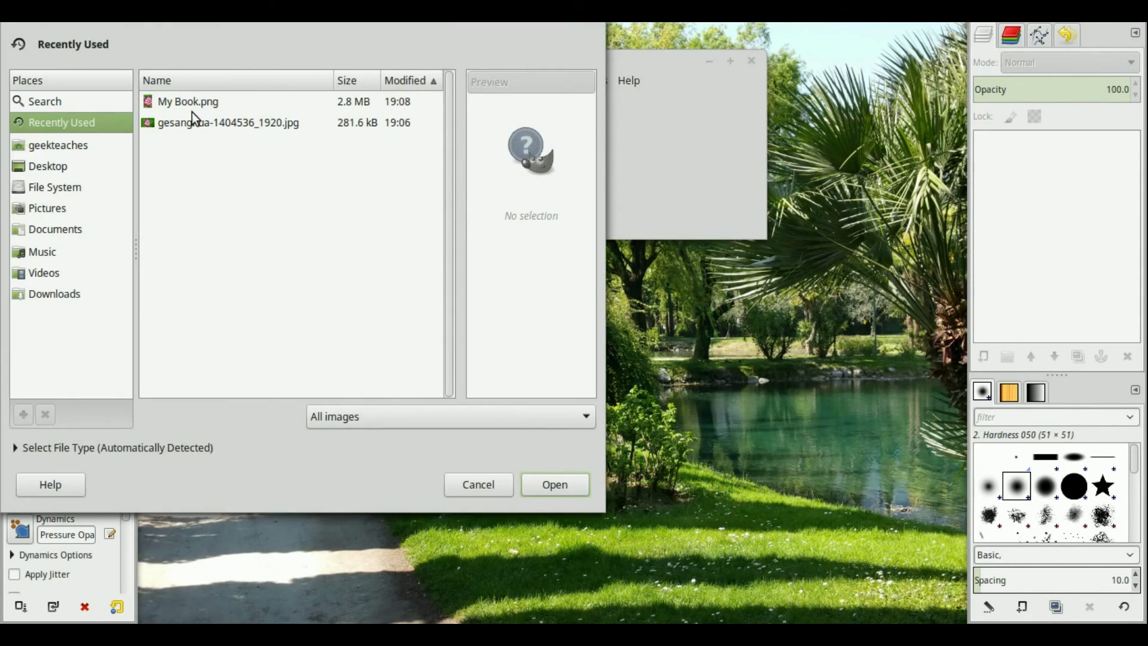
{"action": "double_click", "coordinate": [189, 103]}
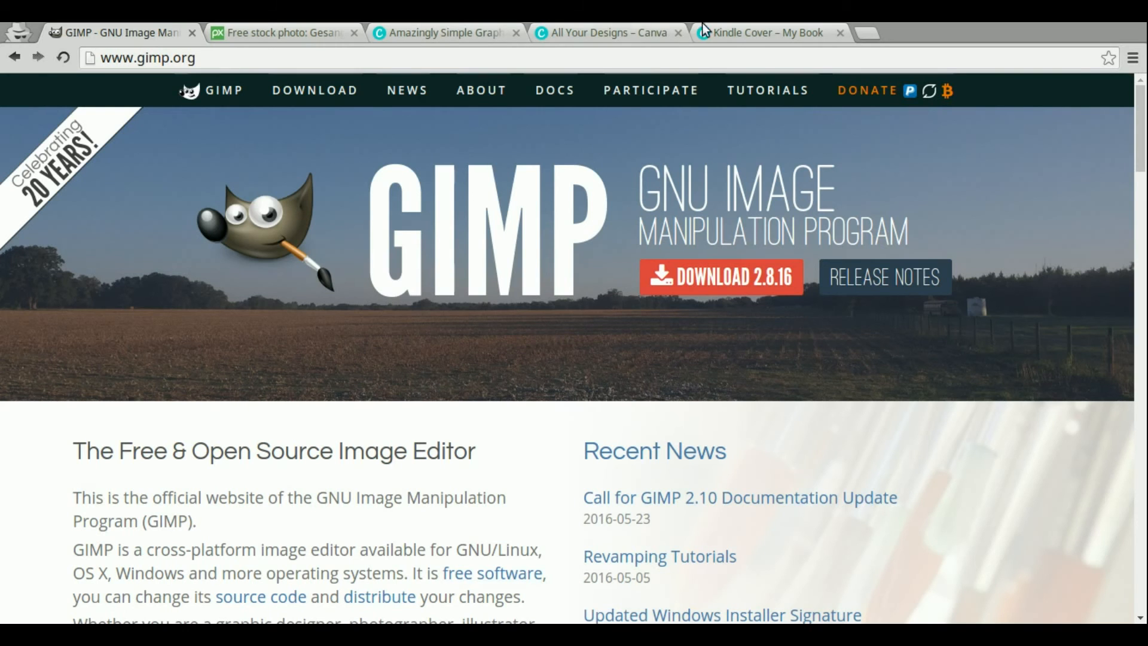
Switch between the Canva design and the exported image in GIMP to compare them
{"action": "left_click", "coordinate": [733, 26]}
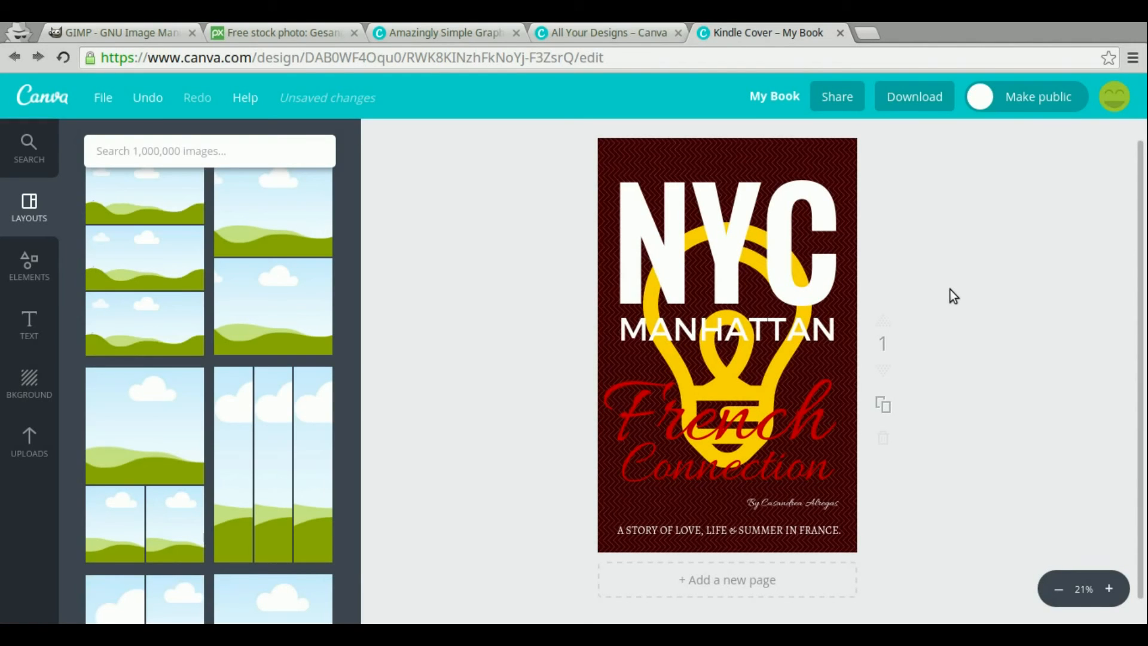
{"action": "scroll", "coordinate": [399, 412], "scroll_direction": "up", "scroll_amount": 1}
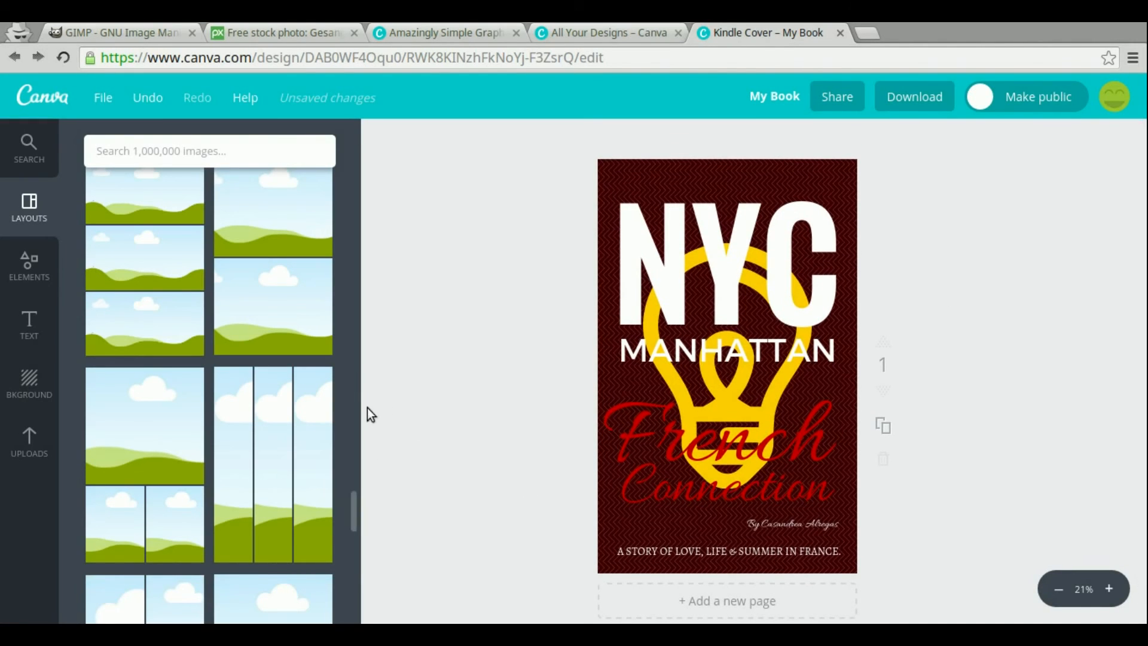
{"action": "key", "text": "alt+Tab"}
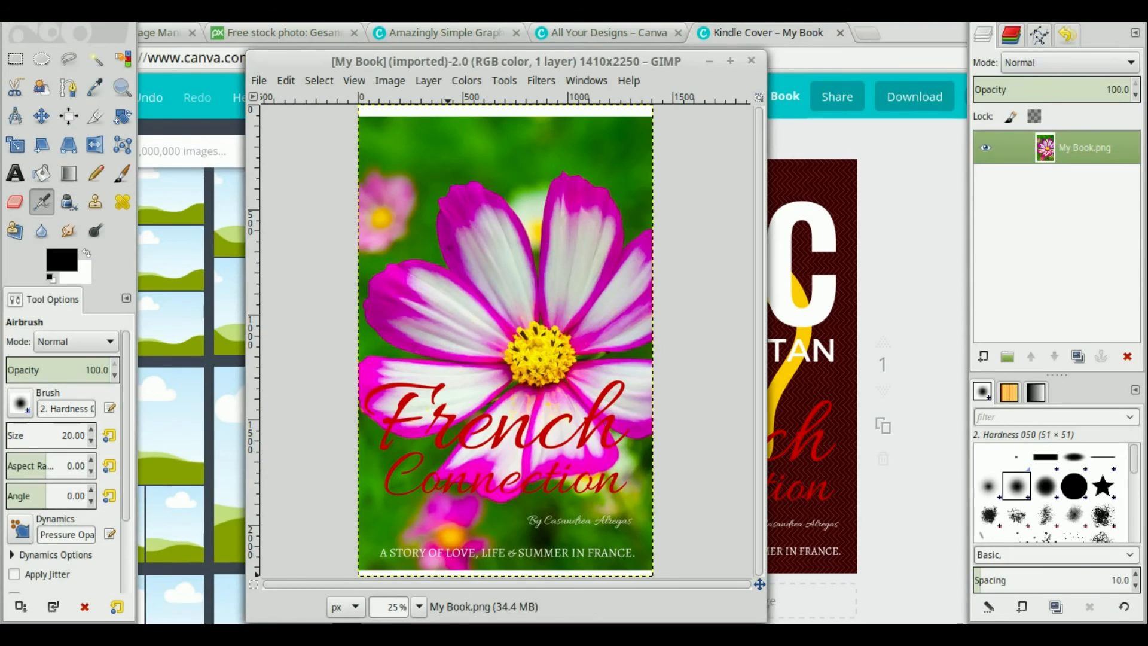